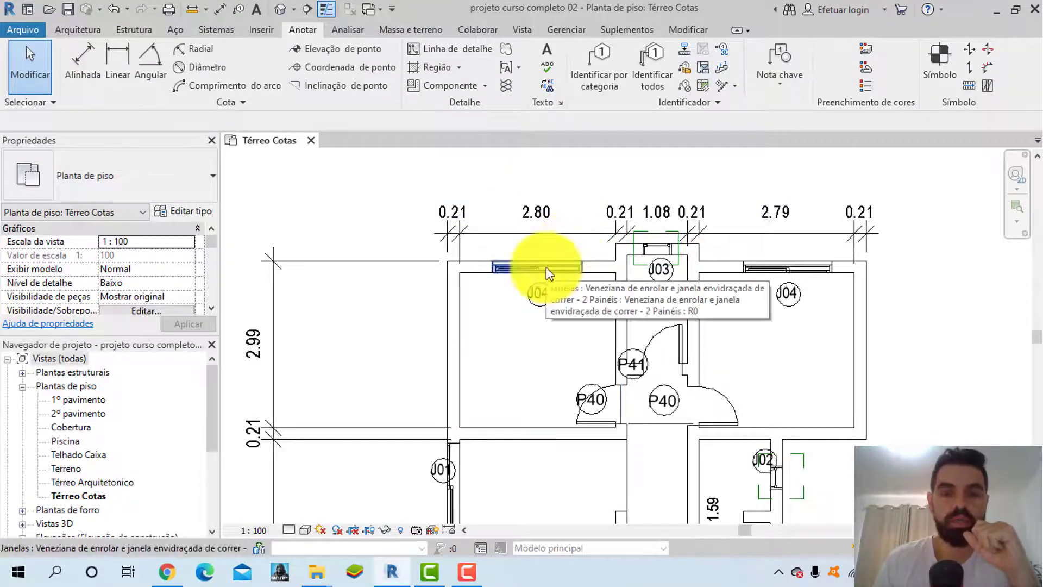
- Try to duplicate the M_Fixo window type Janela 1.35 as Janela Quarto, and leave window placement without adding a window
left_click(71, 32)
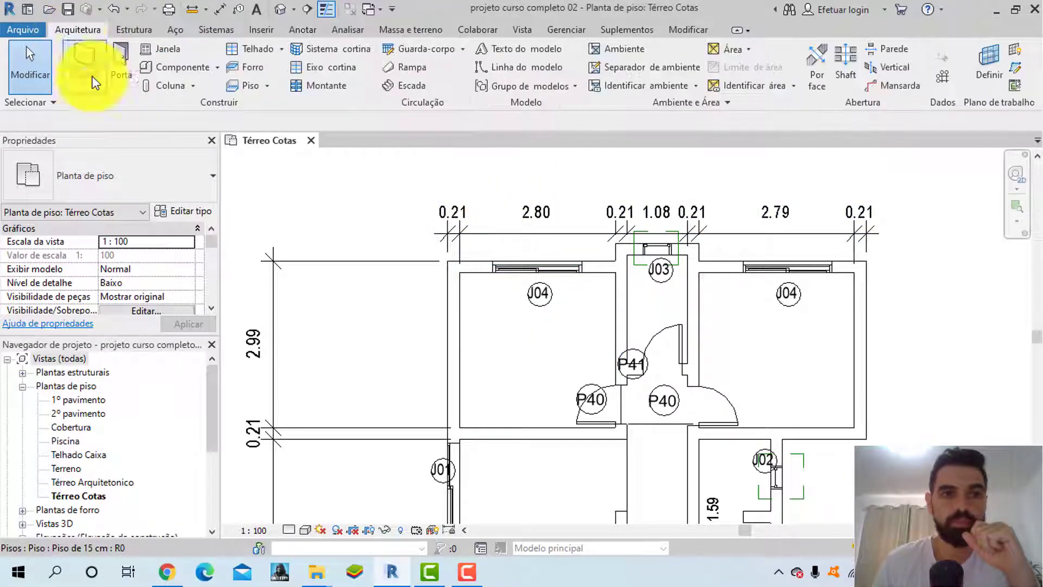
left_click(168, 55)
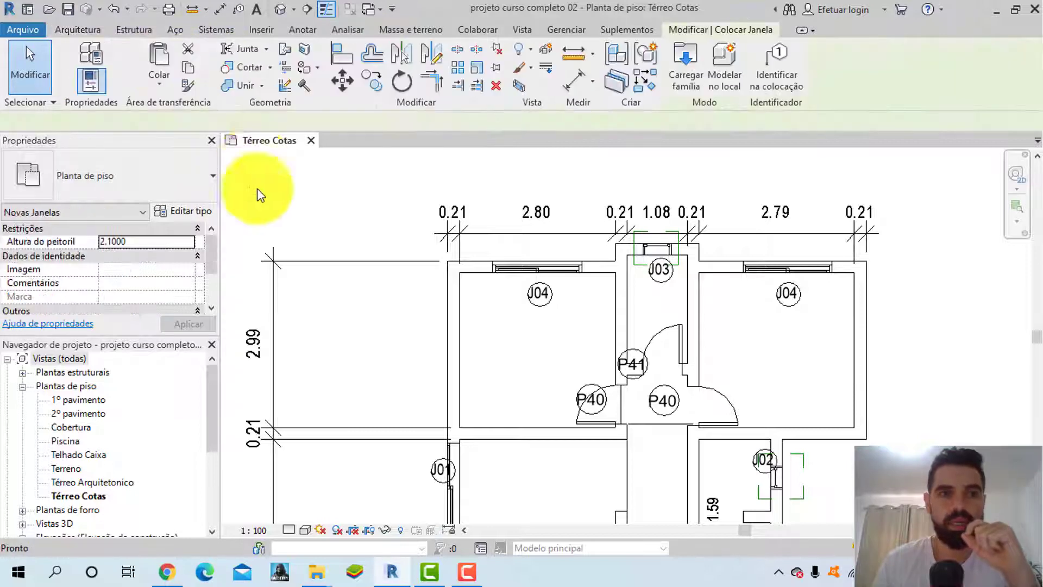
left_click(200, 216)
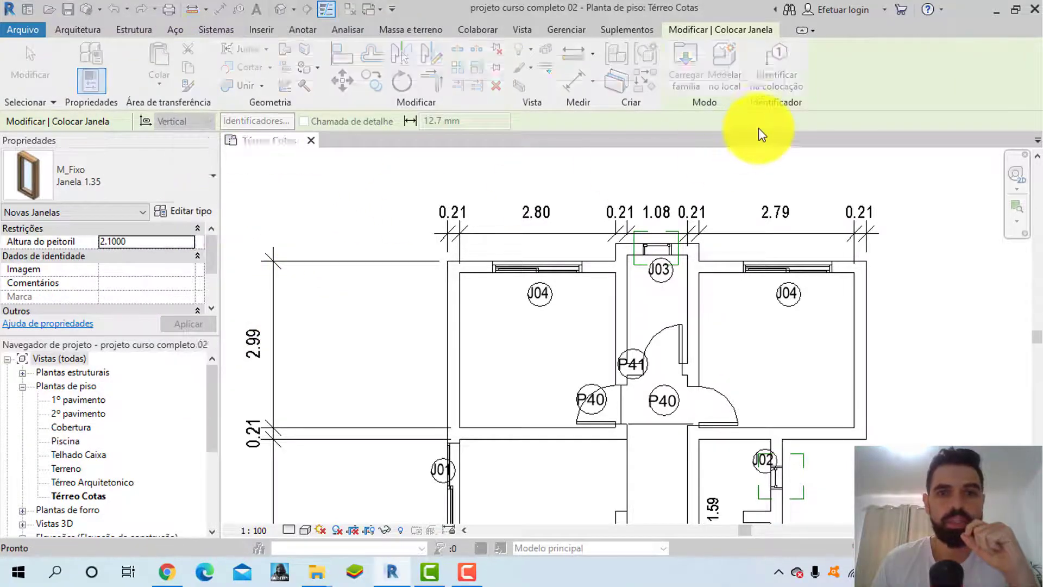
left_click(761, 74)
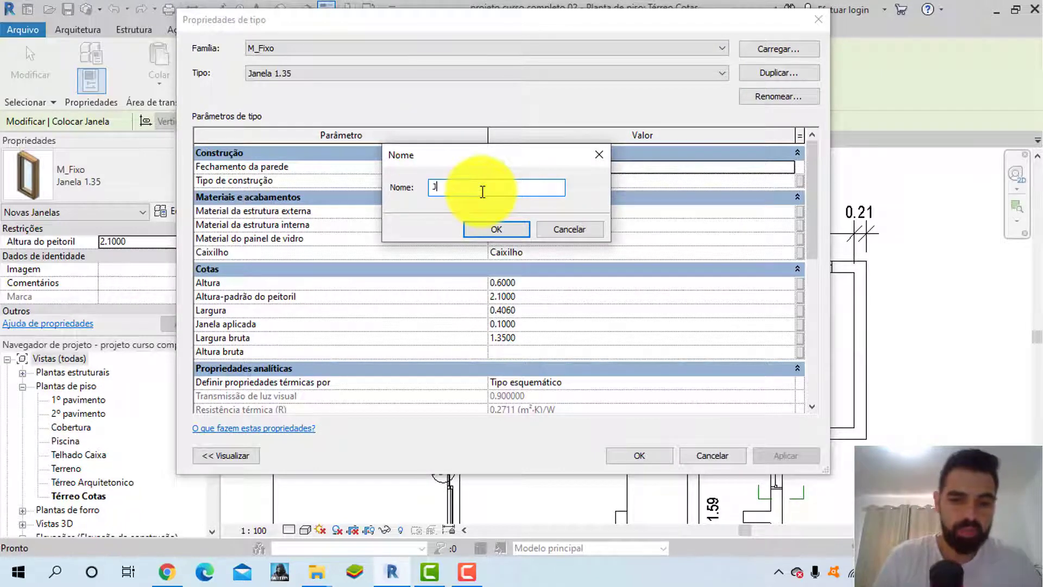
type("Janela Quart")
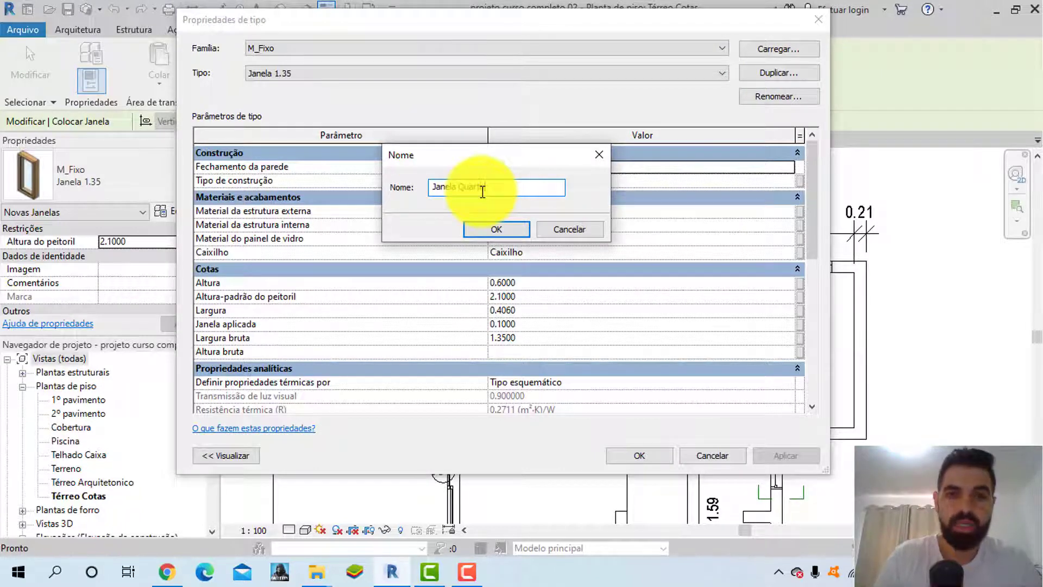
type("o")
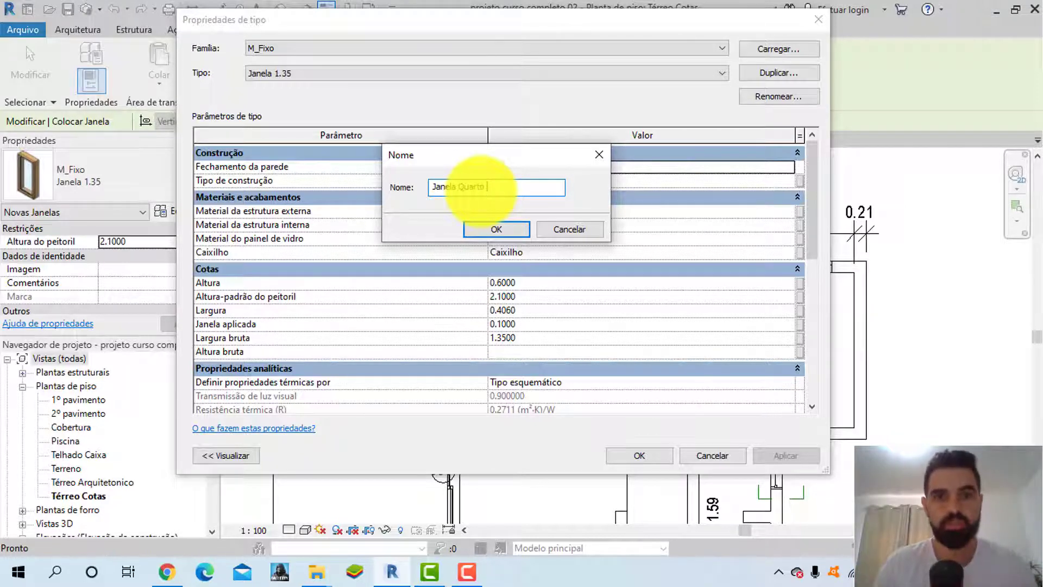
left_click(501, 230)
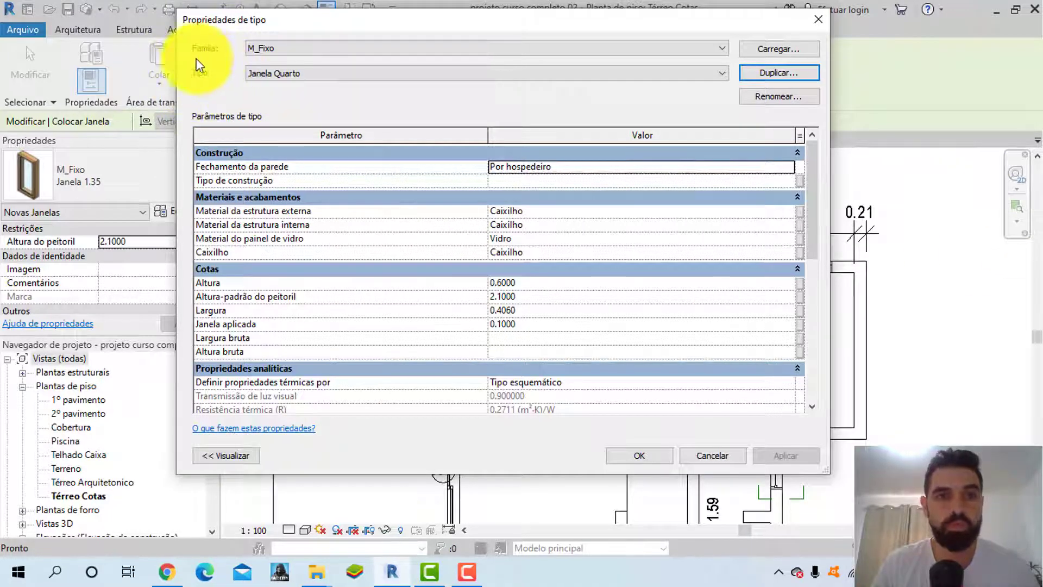
left_click(804, 71)
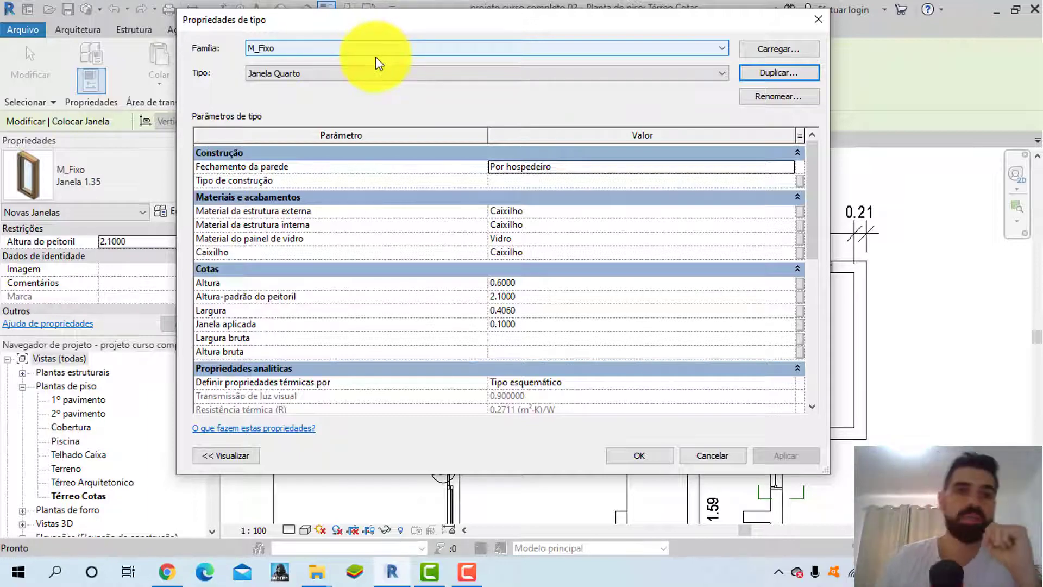
left_click(812, 20)
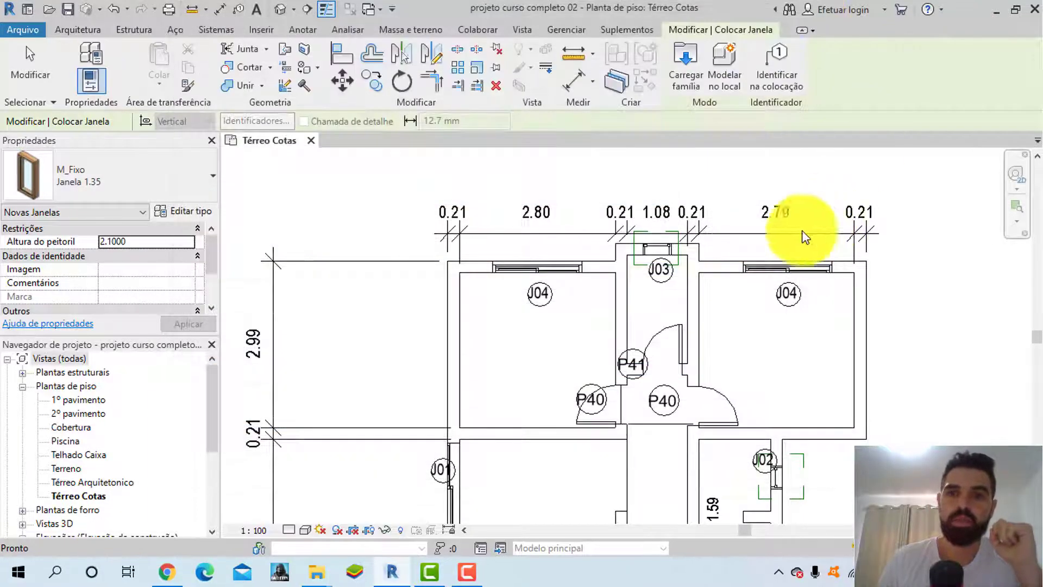
left_click(523, 272)
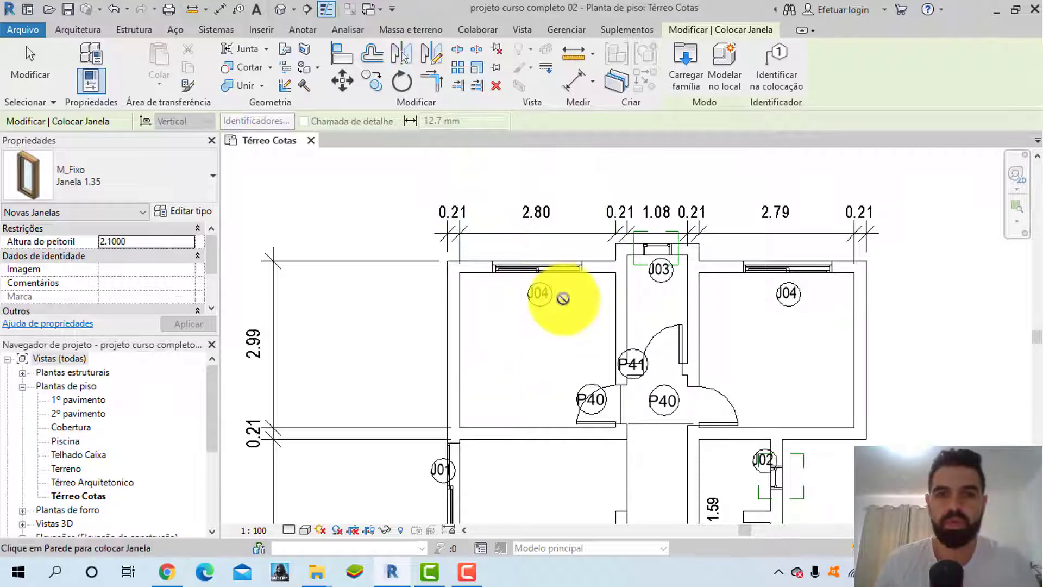
key("Escape")
key("Escape")
- Open the family of the J04 window tag for editing and examine which parameters its label uses
left_click(540, 293)
scroll(540, 293, "up", 5)
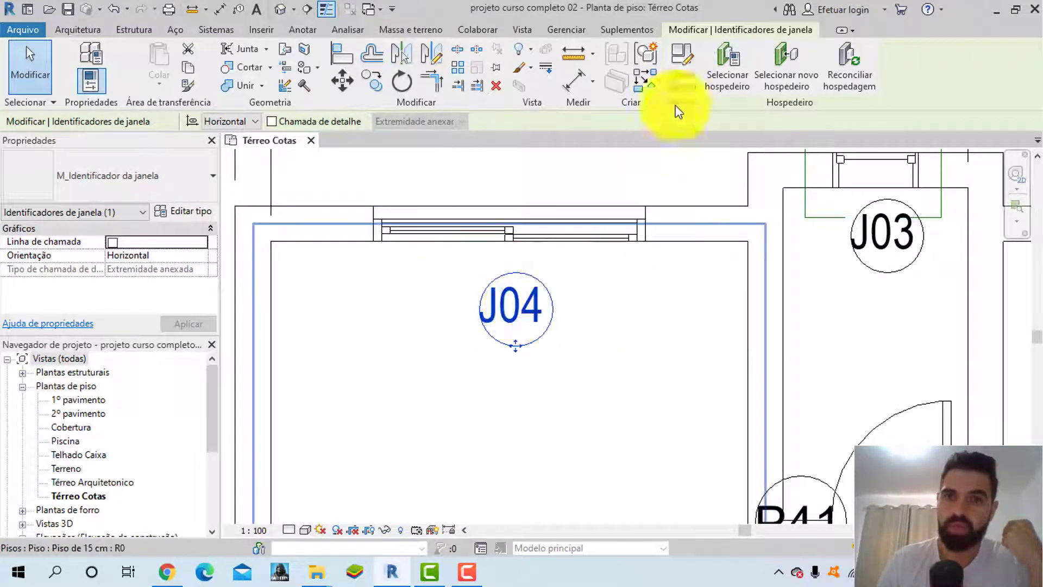
left_click(684, 62)
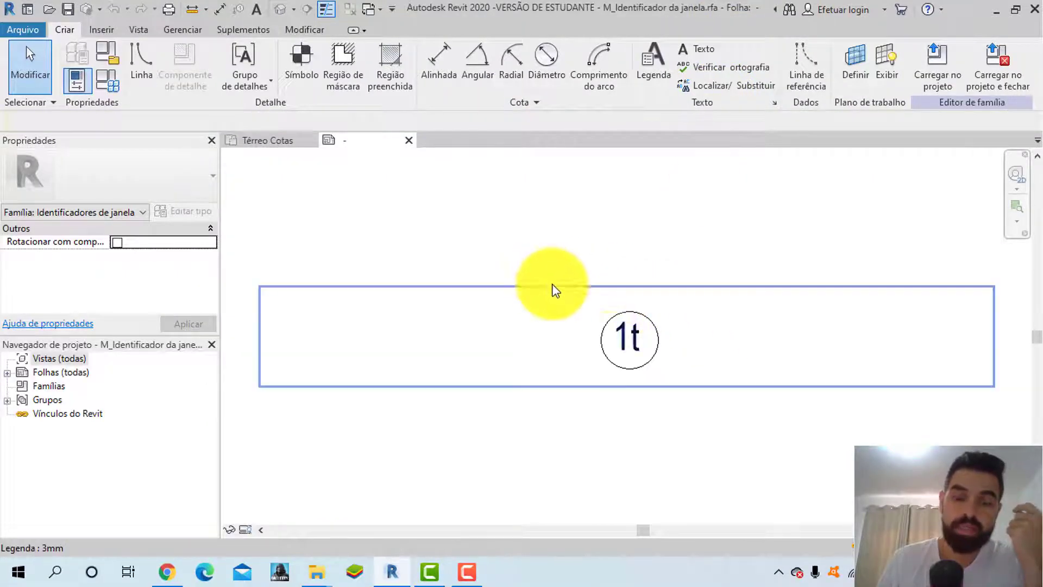
left_click(625, 340)
left_click(594, 80)
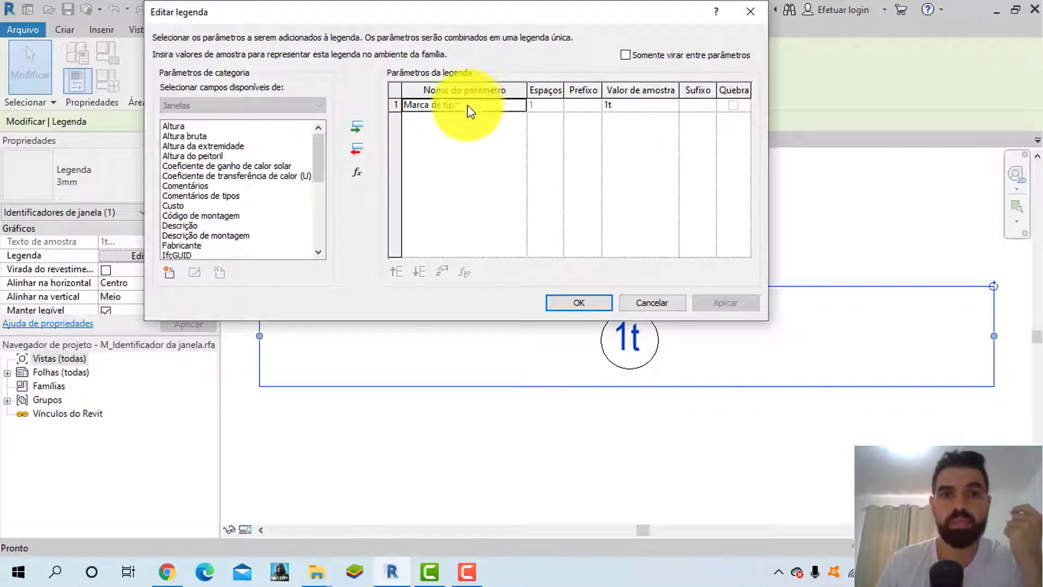
left_click(435, 106)
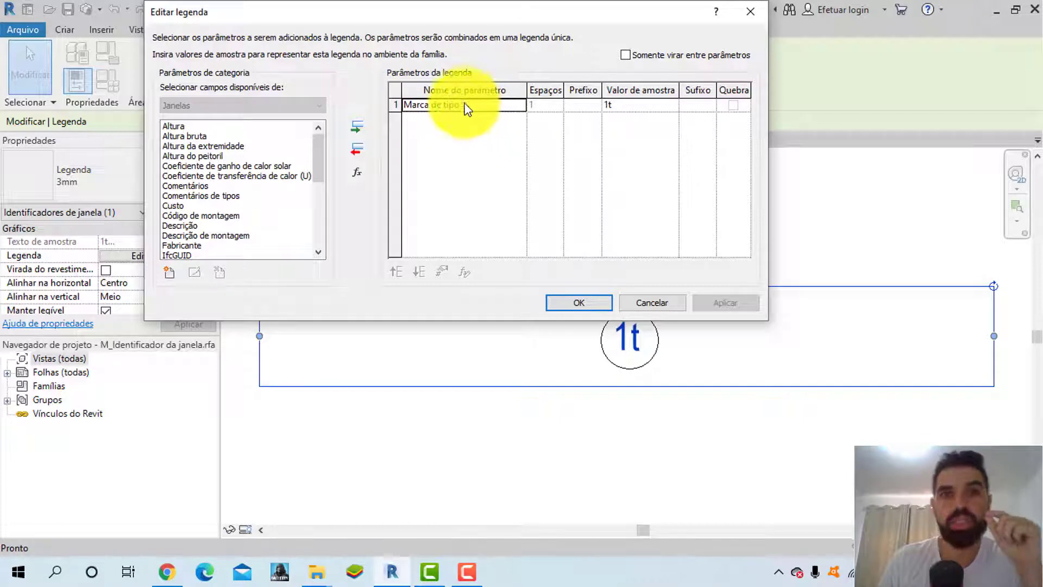
left_click(755, 10)
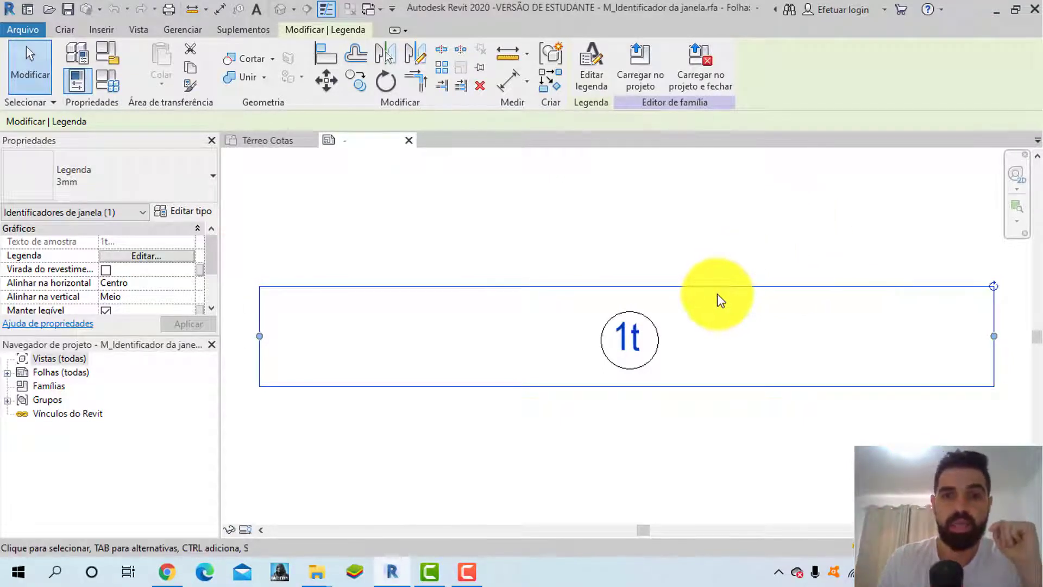
- Draw a horizontal line about 13.9 mm long above the tag circle and delete it again
left_click(638, 222)
left_click(65, 29)
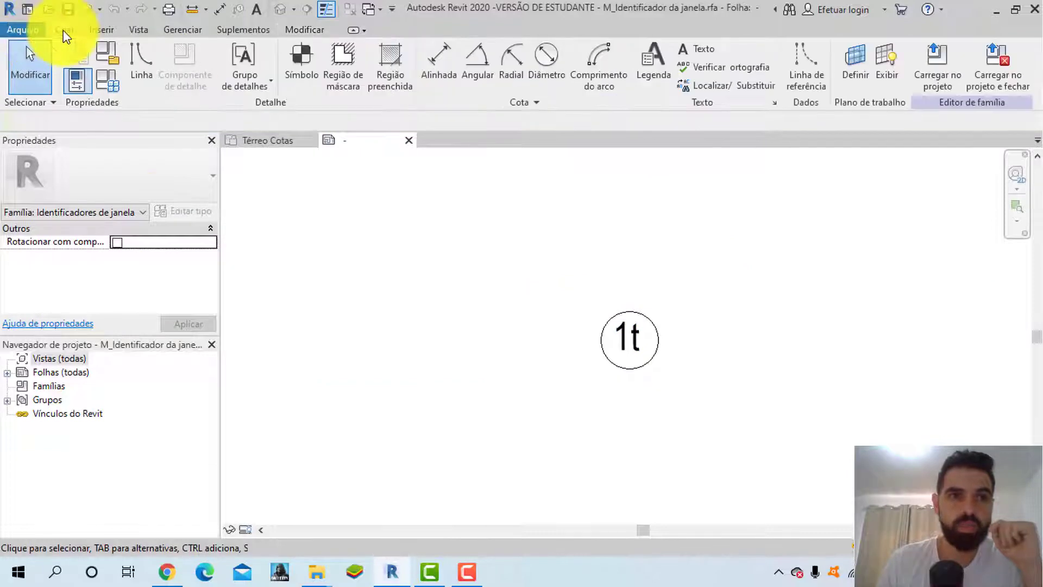
left_click(144, 92)
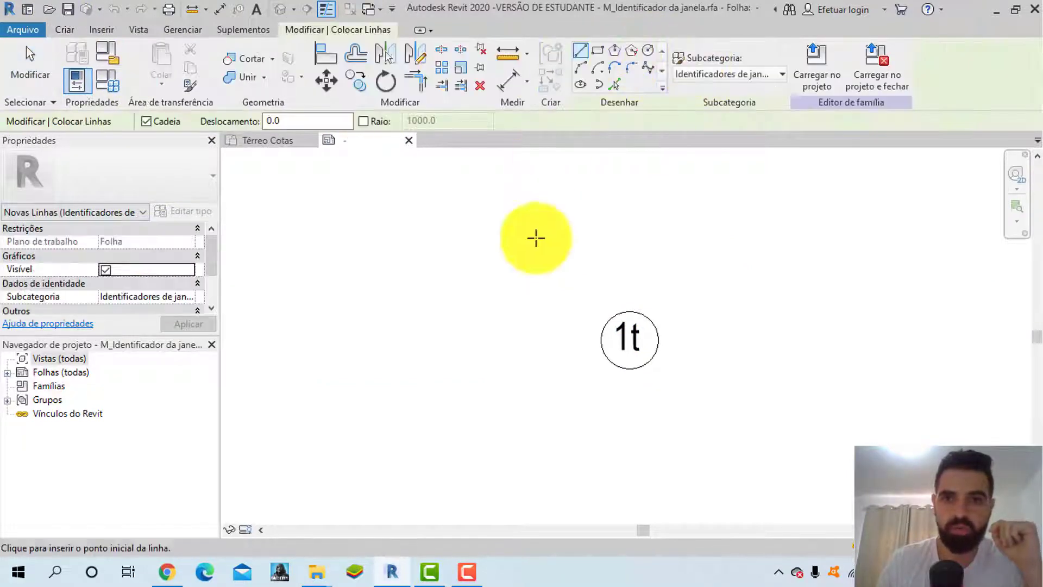
left_click(513, 252)
left_click(698, 253)
key("Escape")
key("Escape")
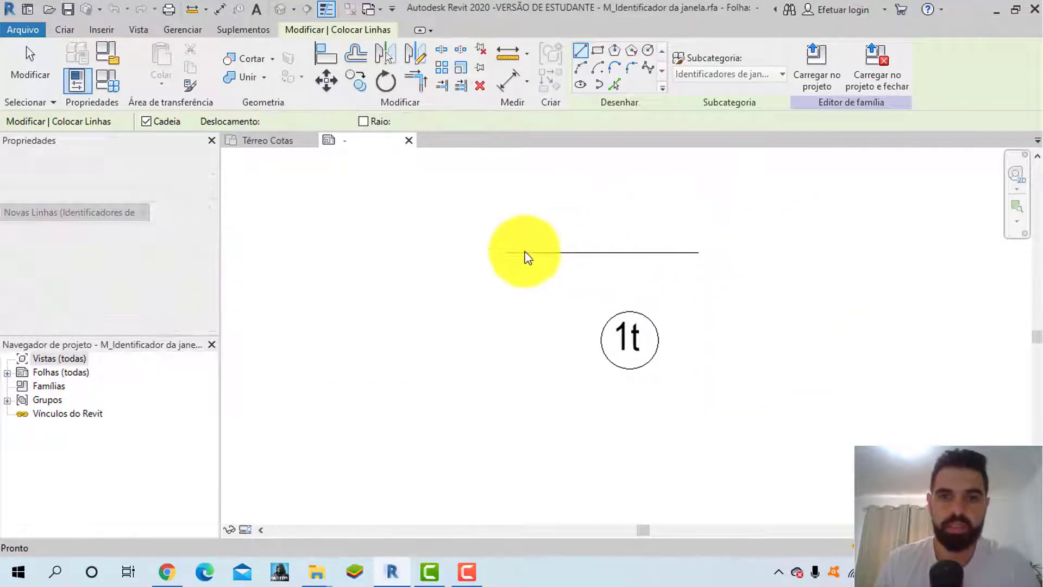
scroll(527, 256, "up", 2)
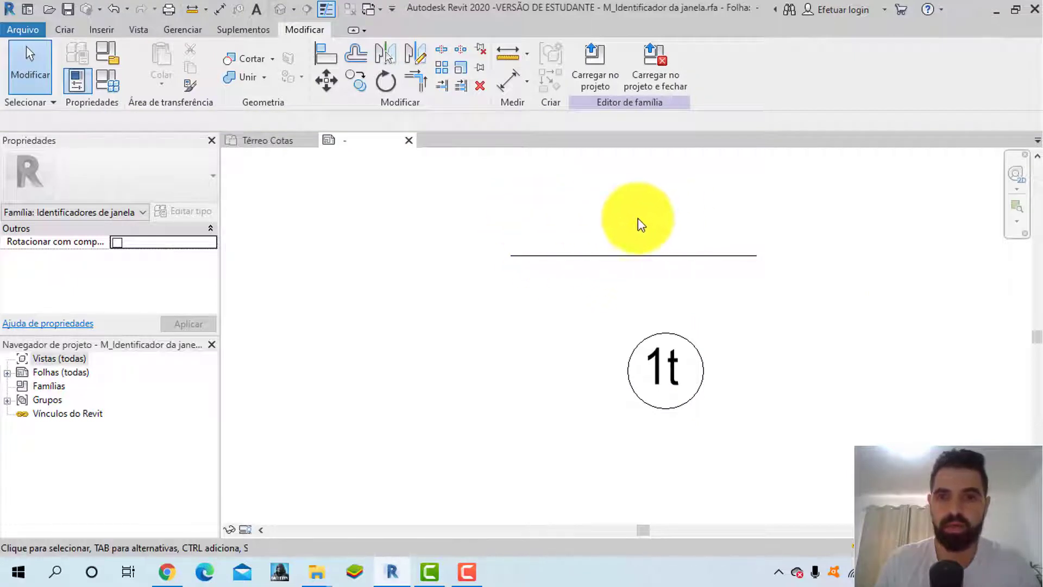
left_click(570, 256)
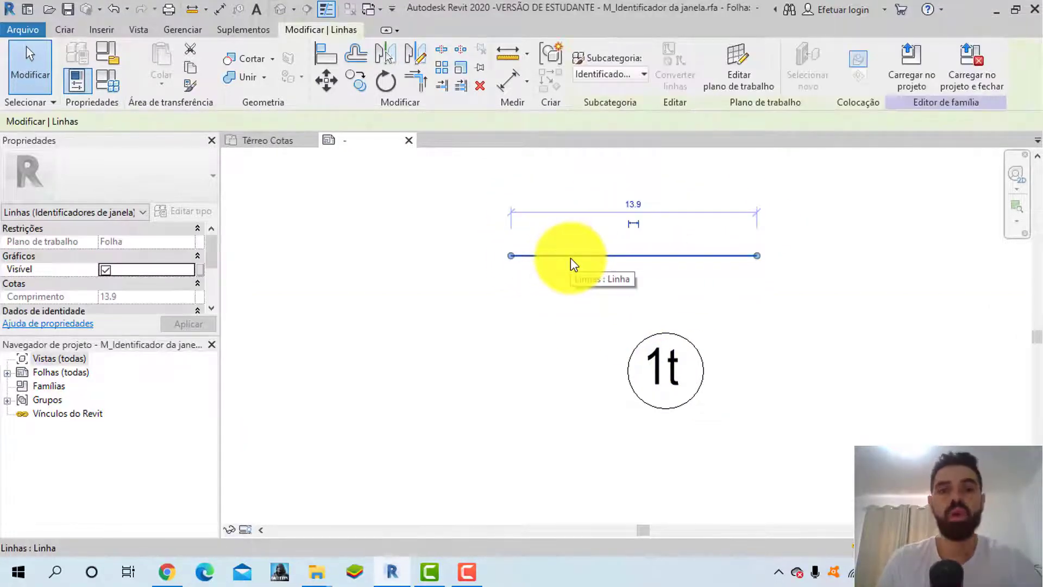
key("Delete")
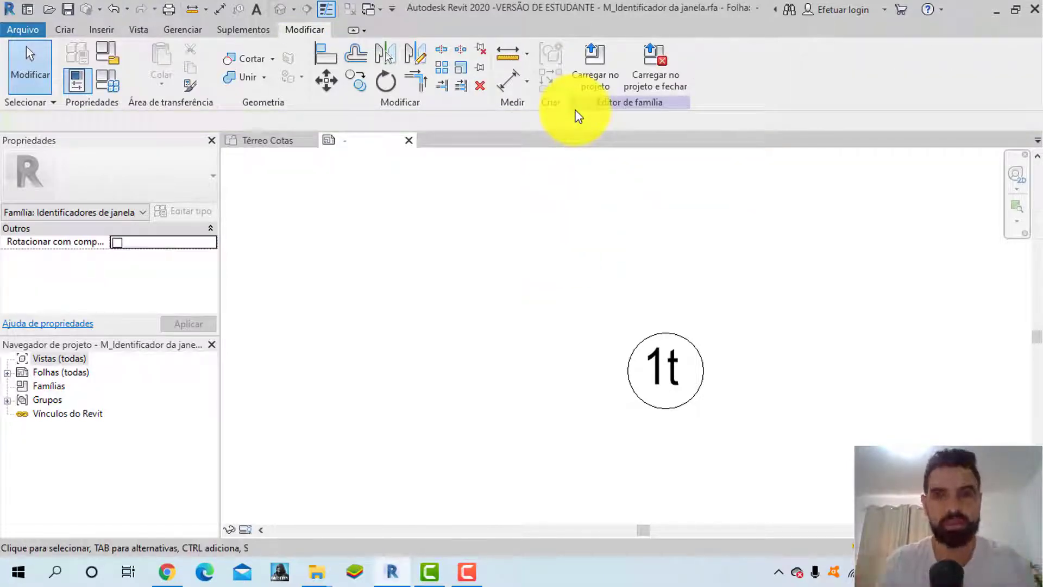
- Close the window tag family without saving it or overwriting the version in the project, returning to the Térreo Cotas plan
left_click(656, 70)
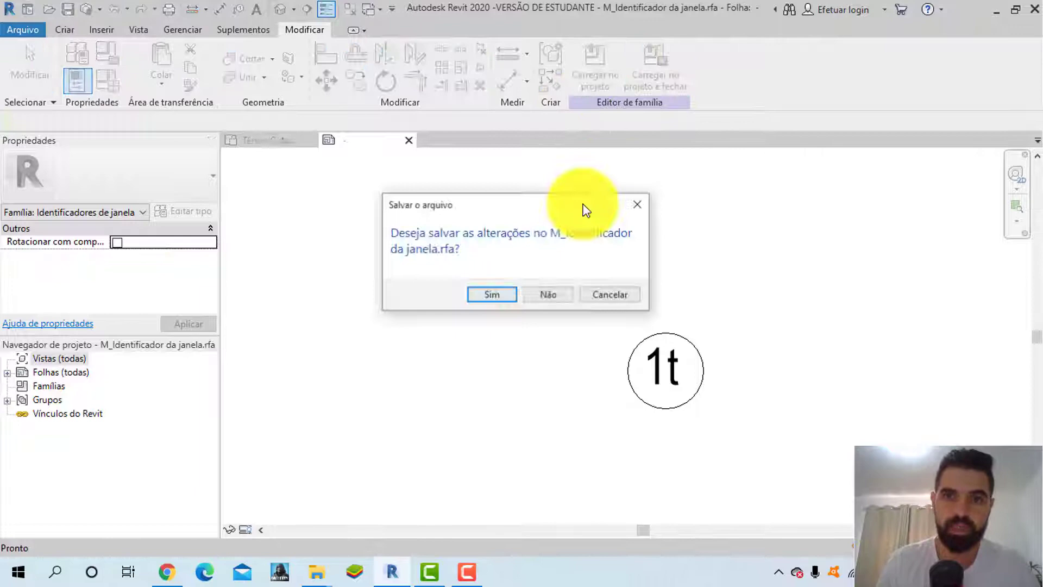
left_click(553, 301)
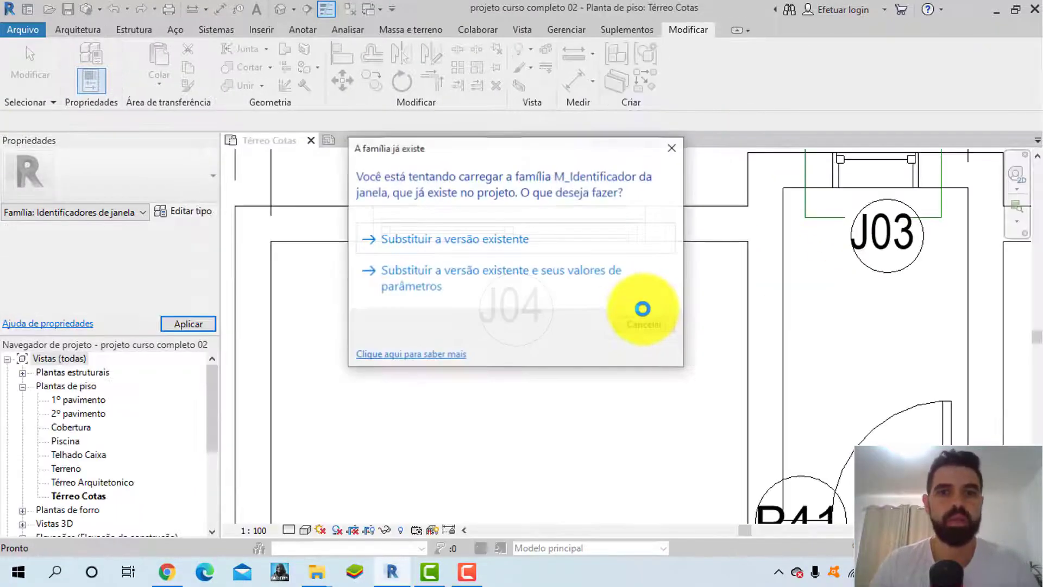
left_click(672, 148)
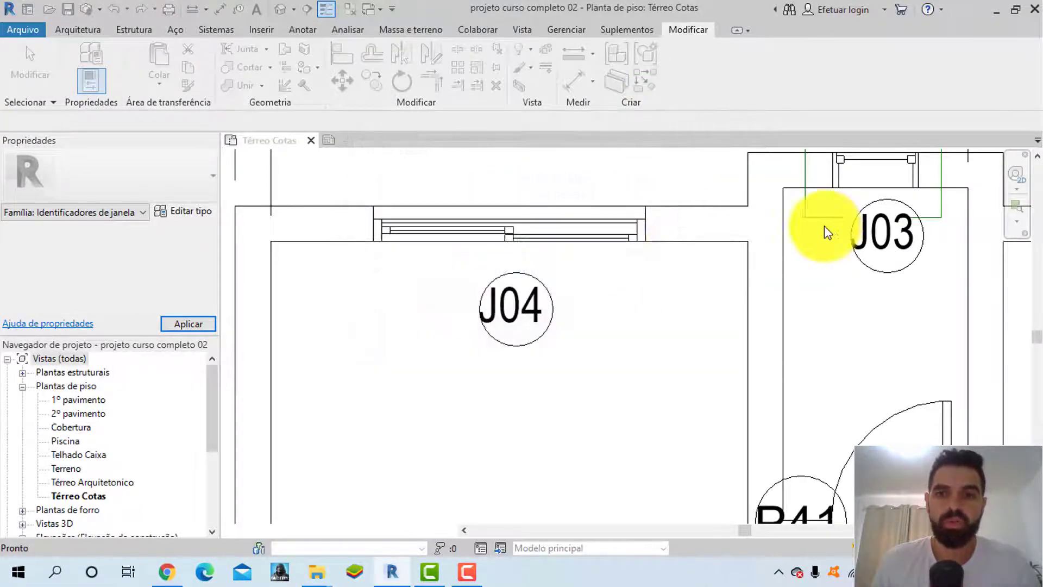
left_click(638, 189)
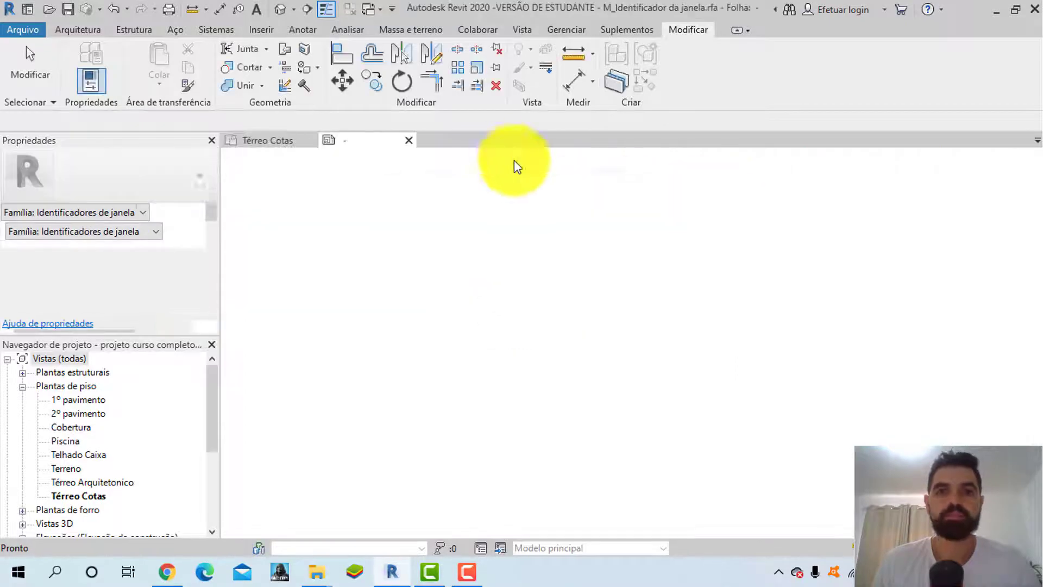
left_click(409, 142)
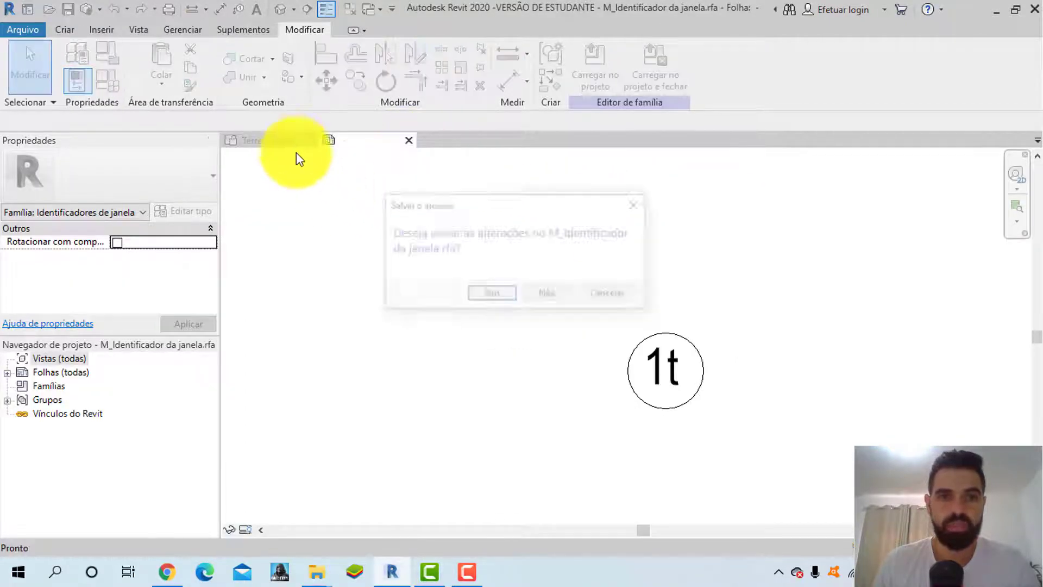
left_click(538, 295)
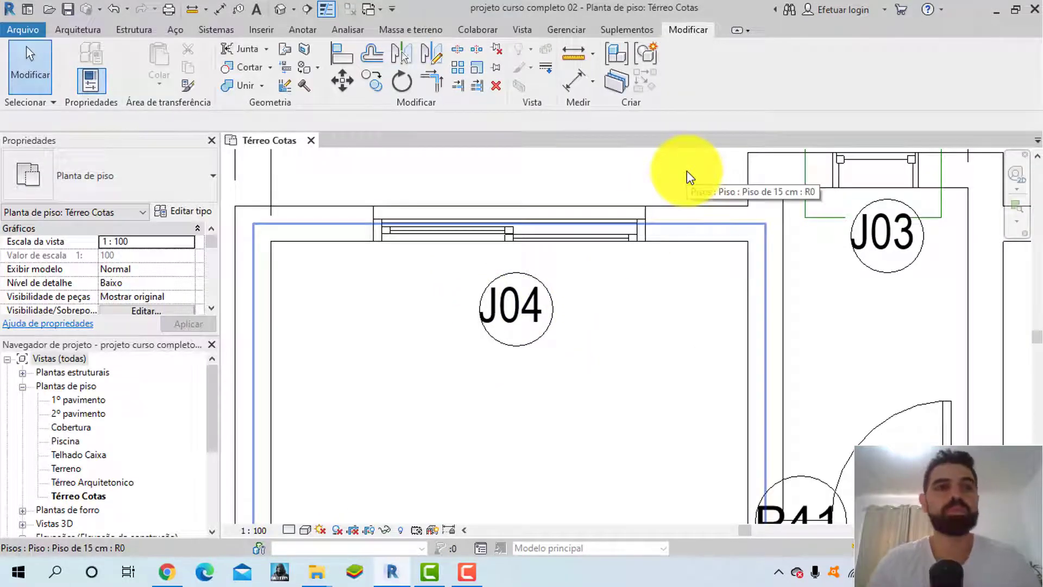
- Start a new Tabela/Quantidades schedule and choose the Janelas category for it
left_click(523, 30)
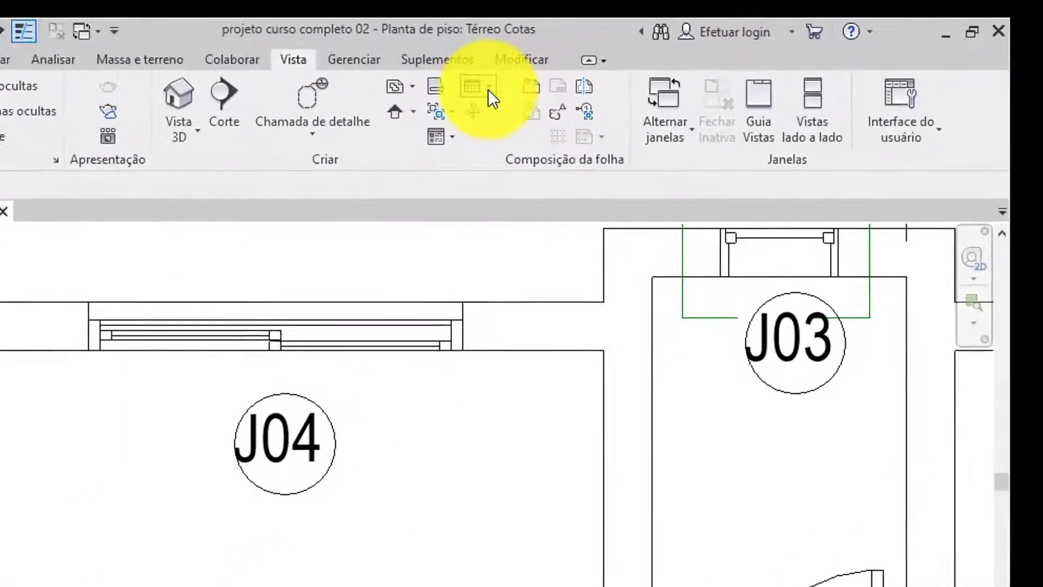
left_click(635, 55)
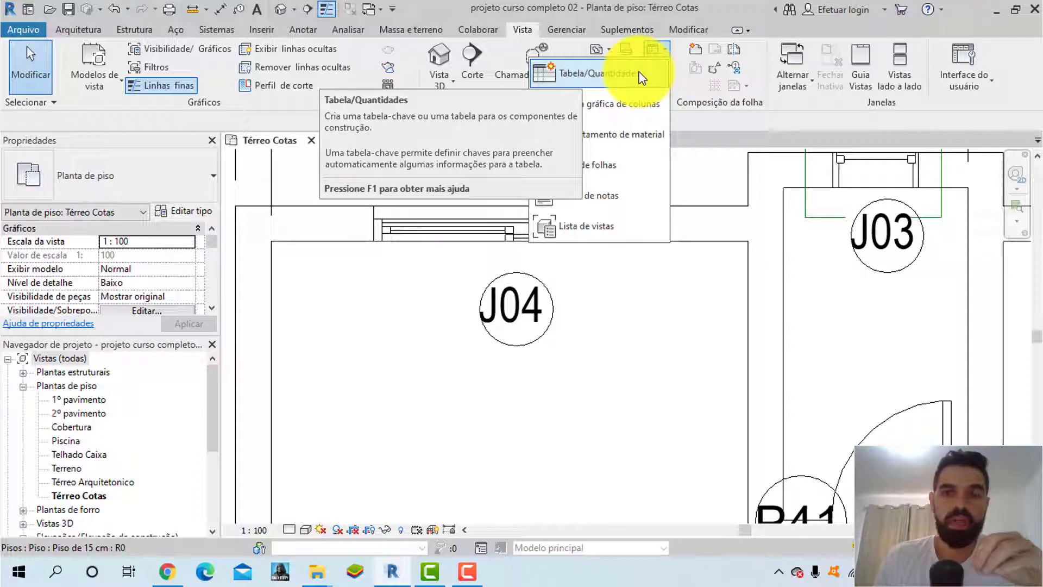
left_click(640, 75)
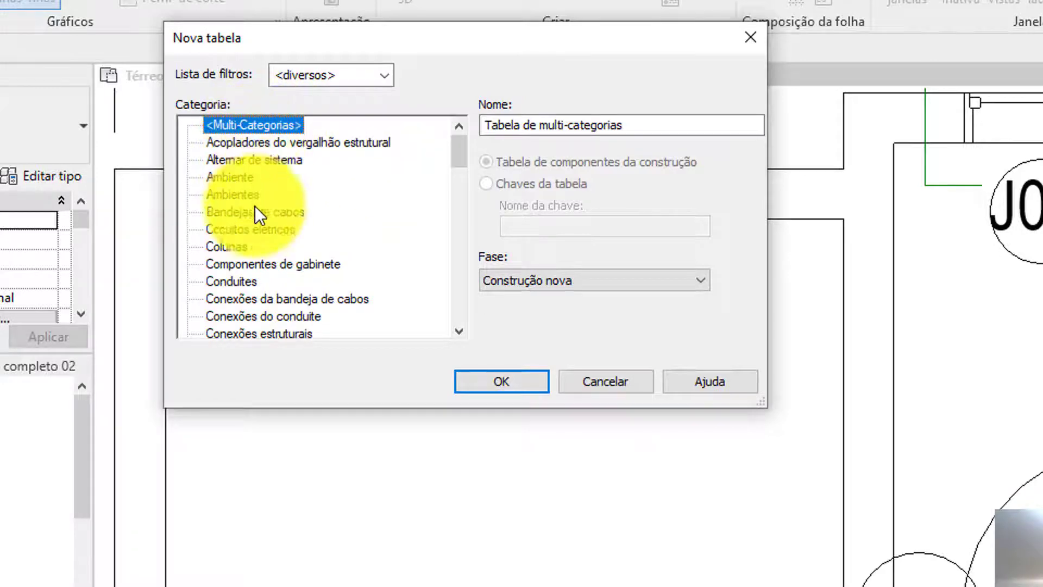
scroll(239, 163, "down", 2)
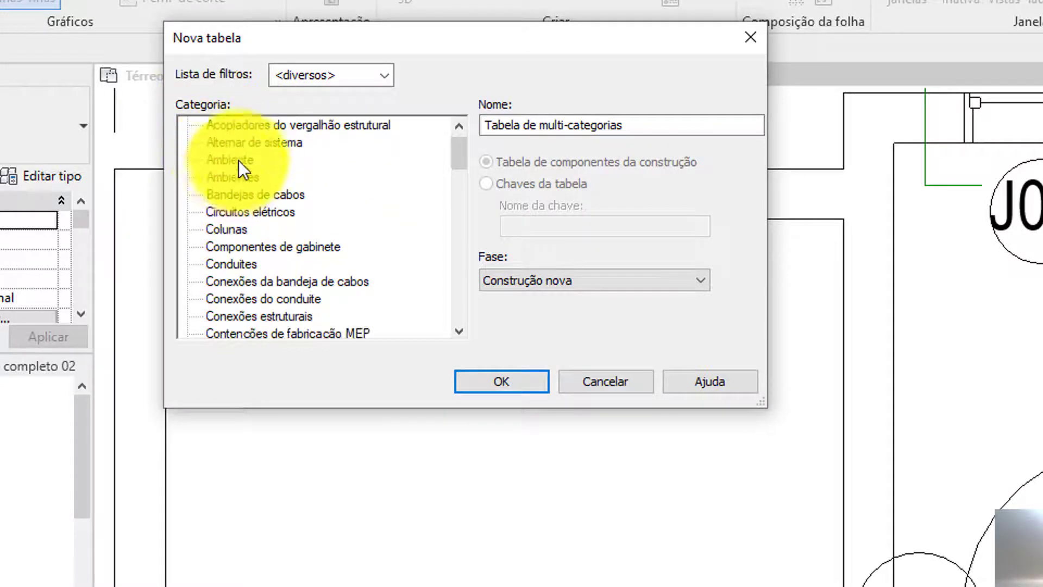
scroll(239, 165, "down", 3)
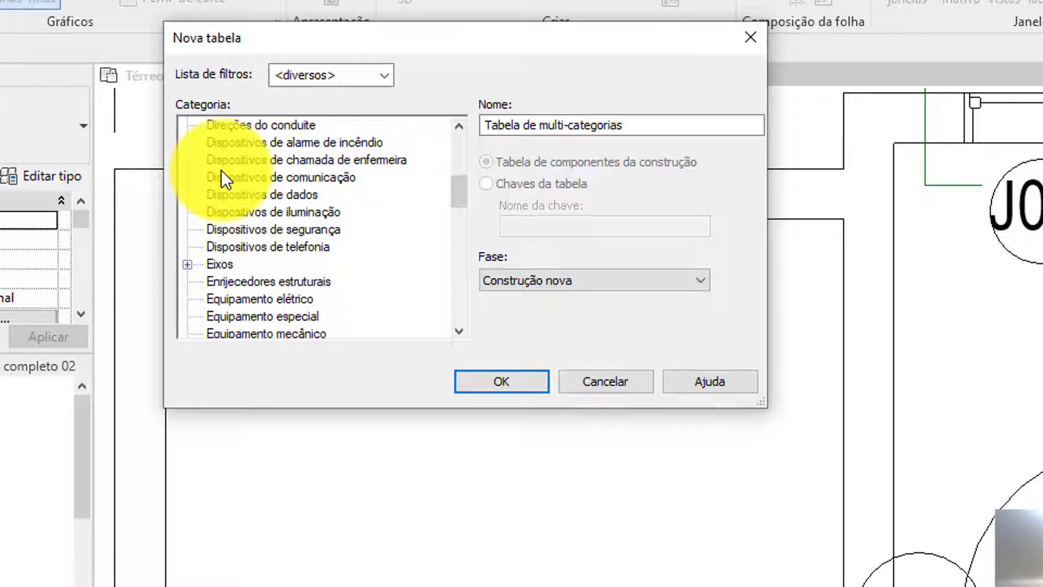
left_click(220, 171)
key("j")
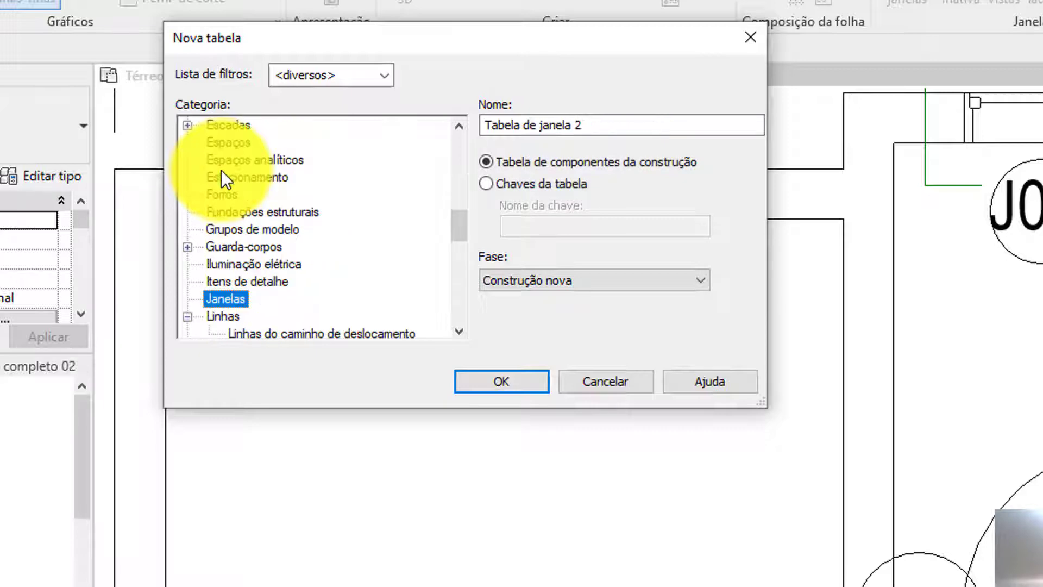
- Look through the component categories offered for the new schedule
key("Up")
key("Down")
key("Up")
key("Up")
key("Up")
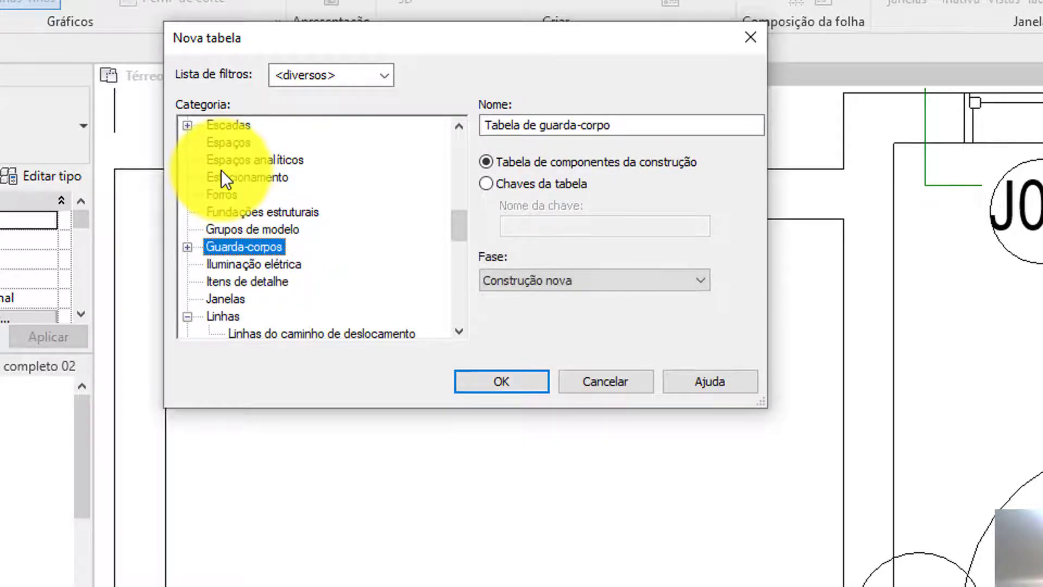
key("Up")
key("Up")
key("Up")
key("Up")
key("Up")
key("Up")
key("Up")
key("Up")
key("Up")
key("Up")
key("Up")
key("Up")
key("Up")
key("Up")
key("Up")
key("Up")
key("Up")
key("Up")
key("Up")
key("Up")
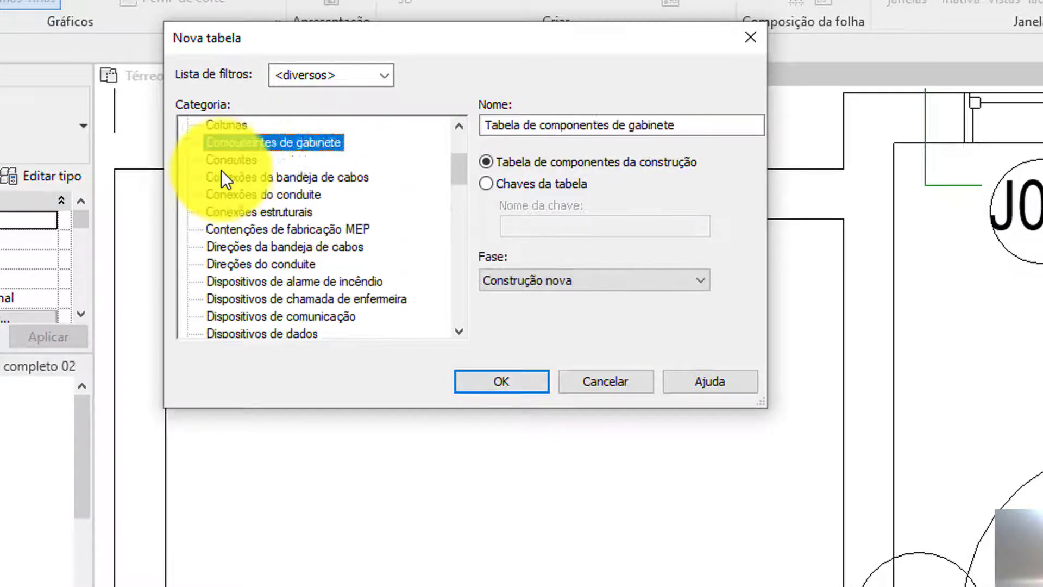
key("Up")
key("Up")
key("Up")
key("Up")
key("Up")
key("Up")
key("Up")
key("Up")
key("Down")
key("Down")
key("Down")
key("Down")
key("Down")
key("Down")
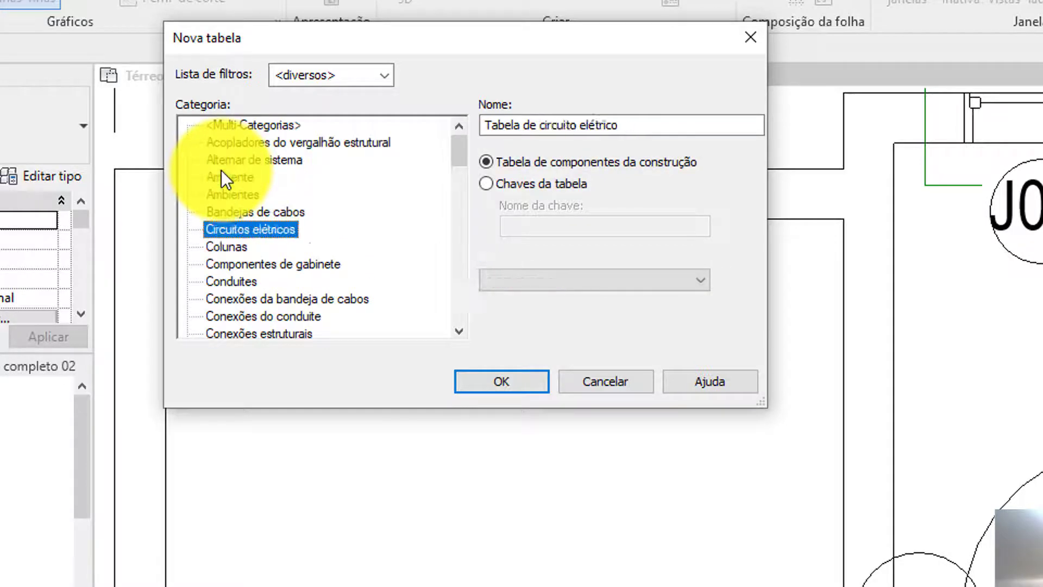
key("Down")
key("Down")
key("Down")
key("Down")
key("Down")
key("Down")
key("Down")
key("Down")
key("Down")
key("Down")
key("Down")
key("Down")
key("Down")
key("Down")
key("Down")
key("Down")
key("Down")
key("Down")
key("Down")
key("Down")
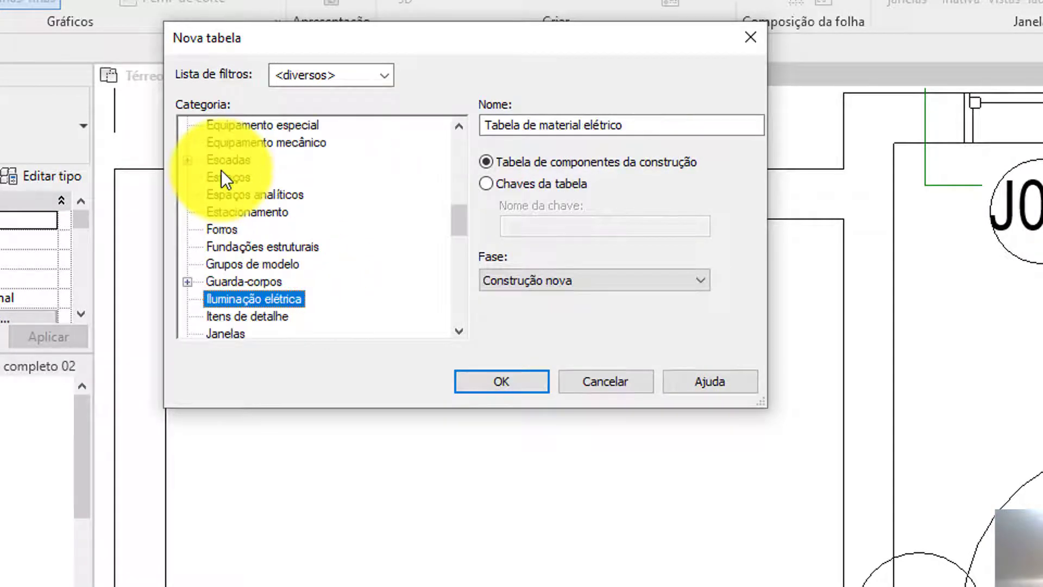
- Choose the Janelas category and create the schedule as a building components table for the Construção nova phase
key("Down")
key("Down")
key("Down")
key("Up")
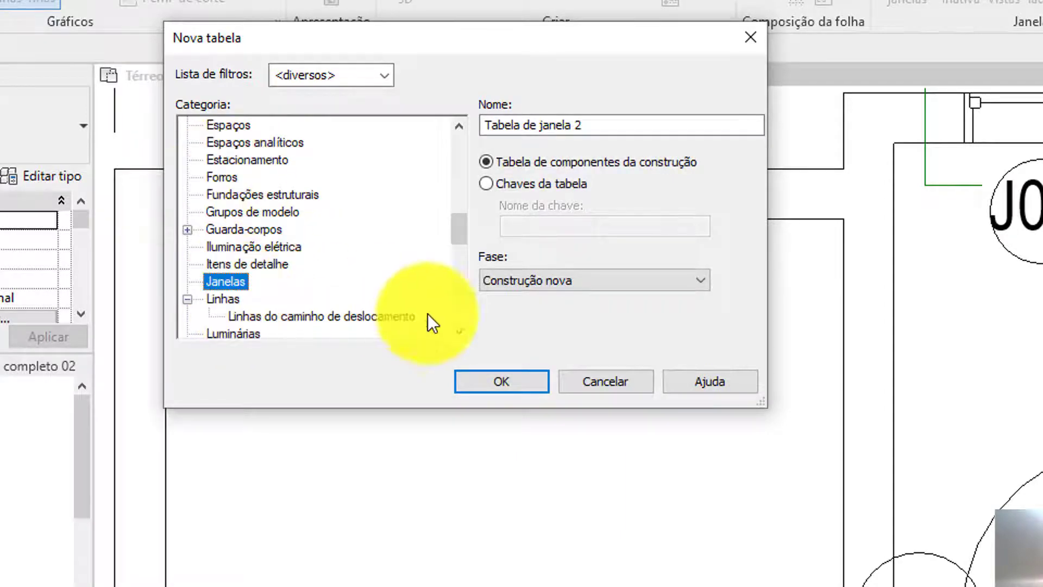
left_click(509, 380)
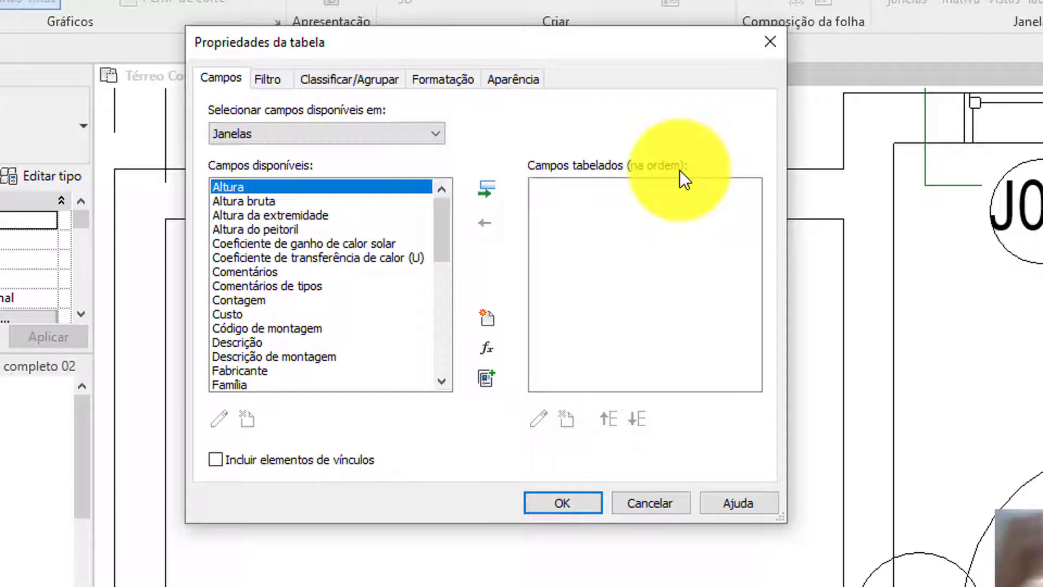
- Add the Tipo and Marca de tipo fields to the window schedule
left_click(222, 315)
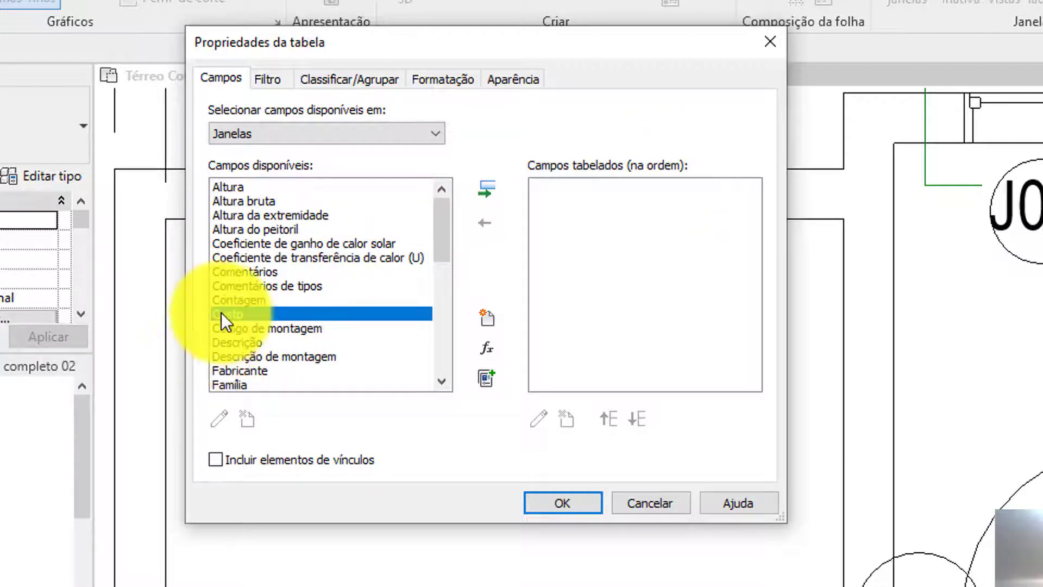
key("t")
key("Down")
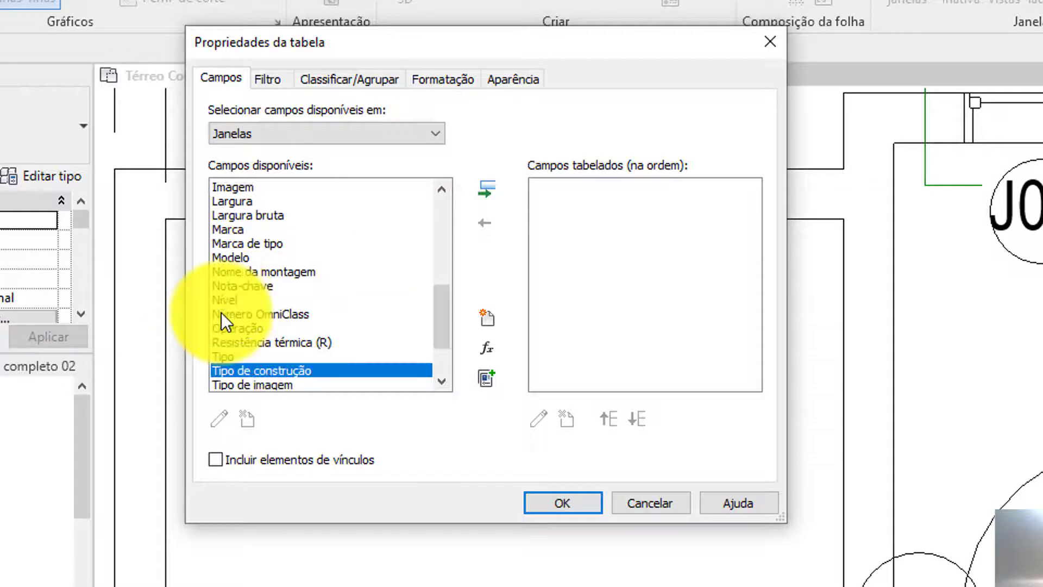
key("Up")
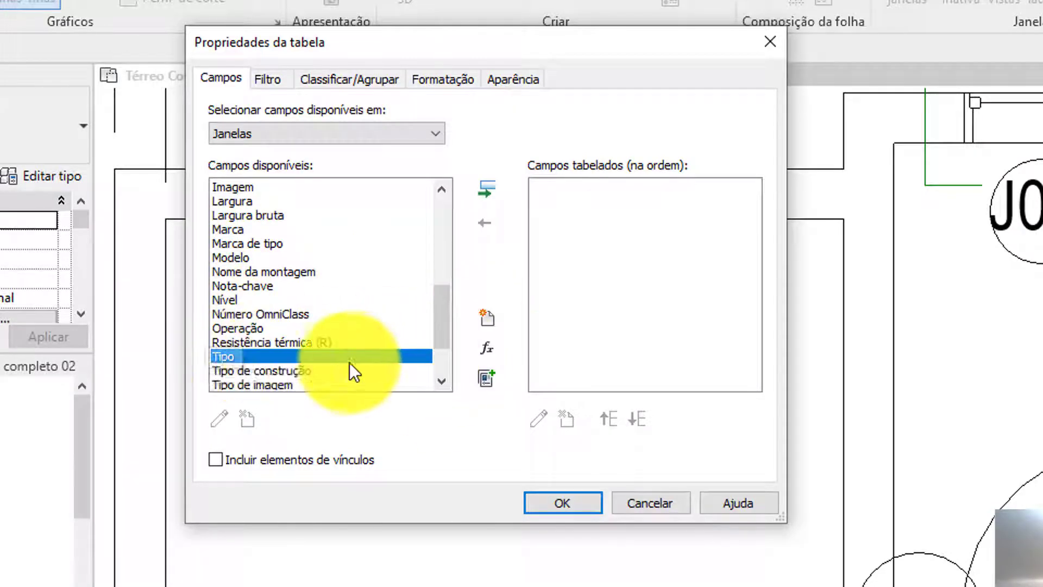
left_click(487, 190)
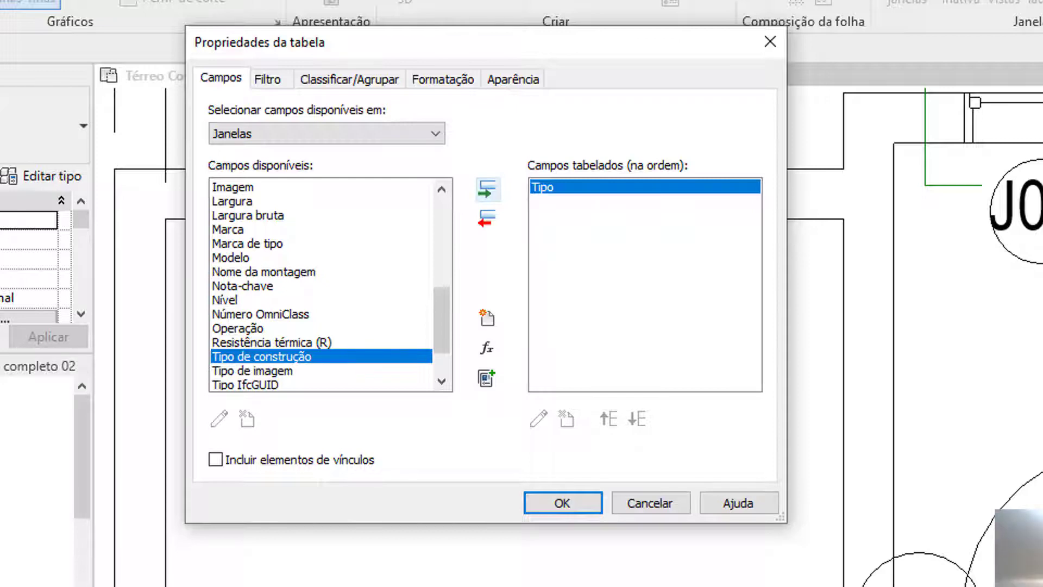
left_click(274, 243)
left_click(487, 189)
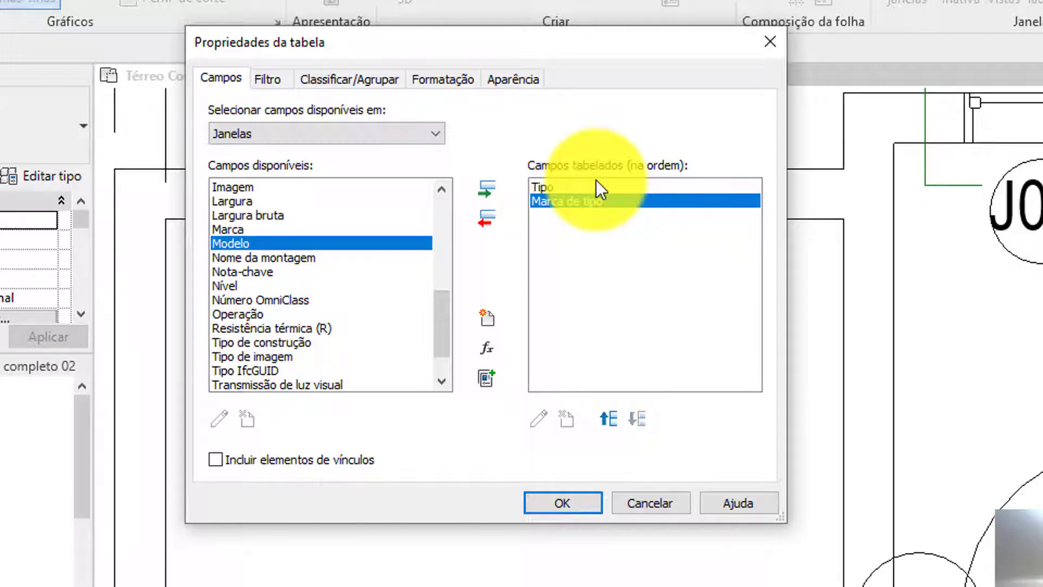
- Add the Altura, Altura do peitoril and Largura fields to the window schedule
scroll(287, 226, "up", 6)
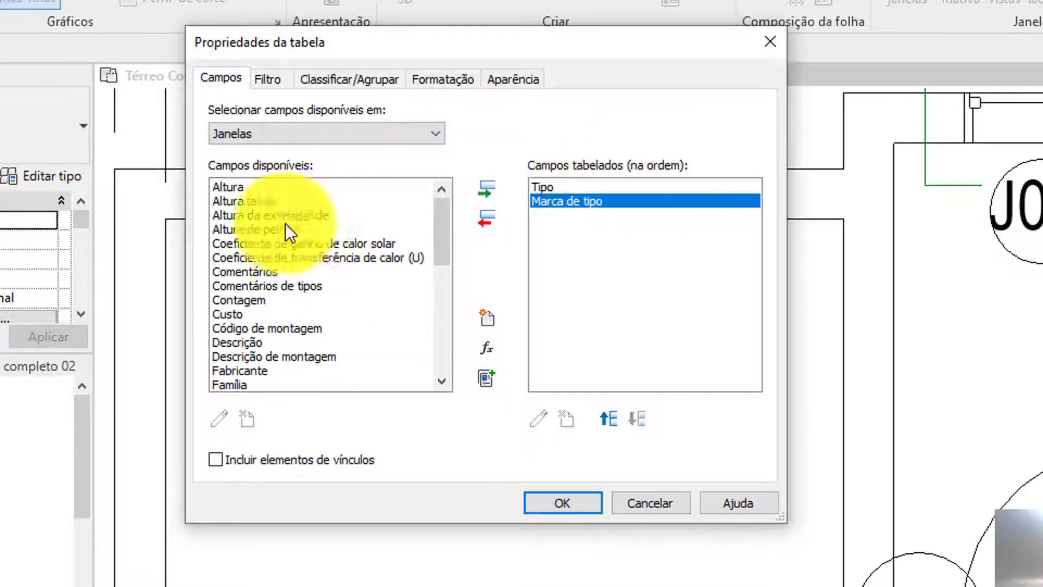
left_click(217, 187)
left_click(486, 189)
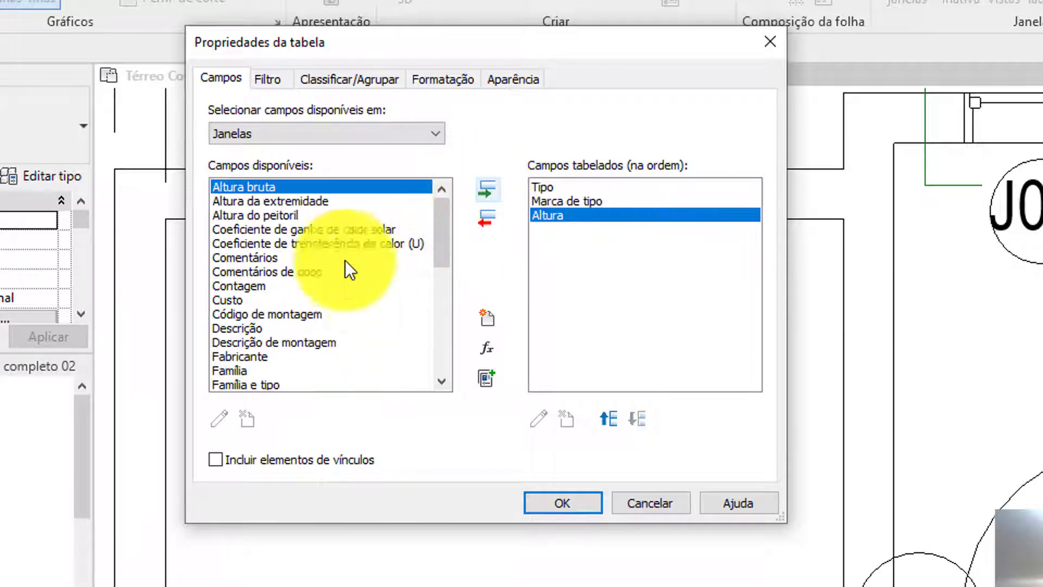
left_click(255, 215)
left_click(482, 199)
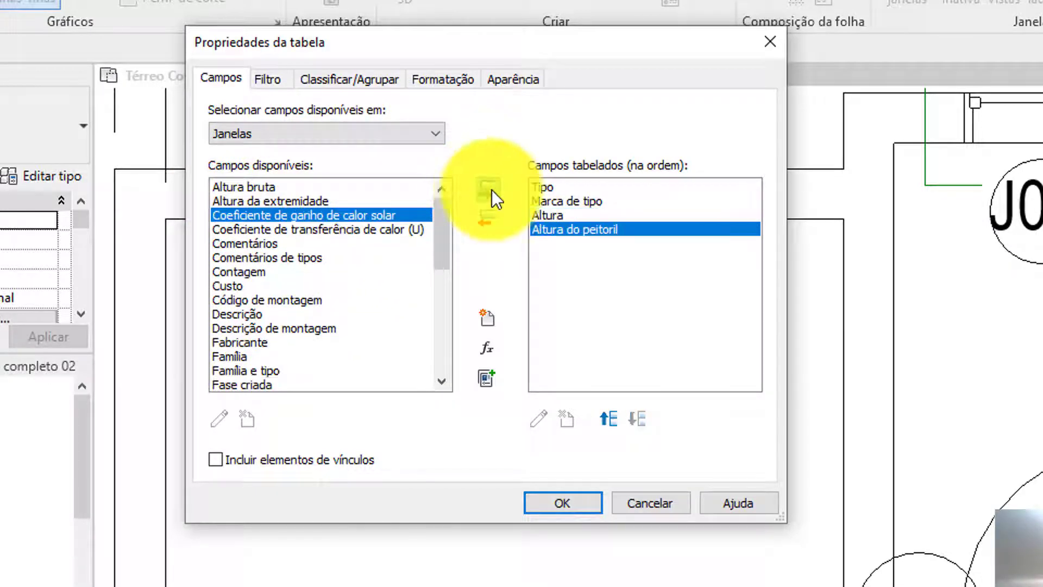
left_click(276, 303)
key("l")
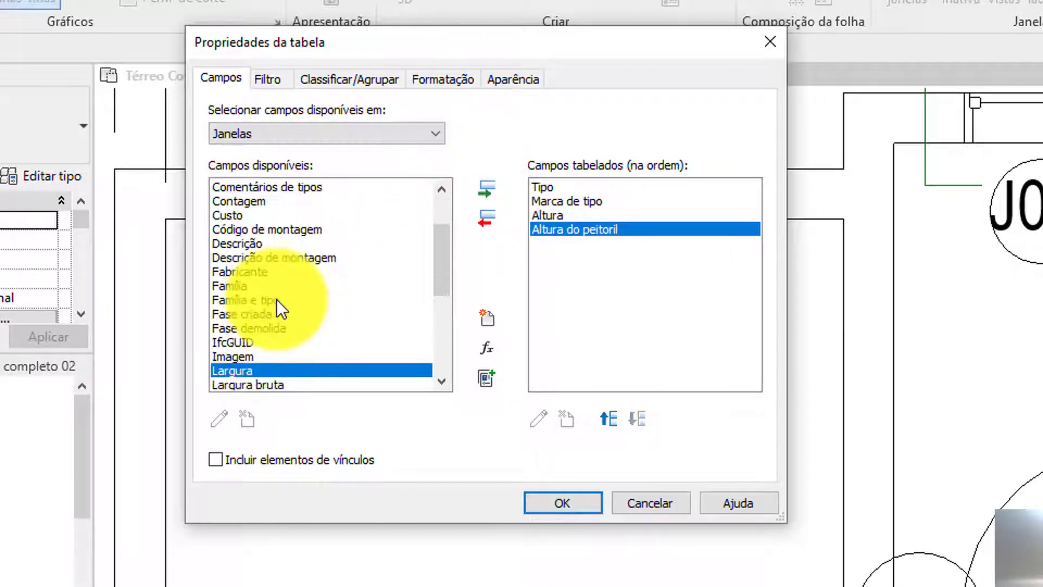
left_click(488, 185)
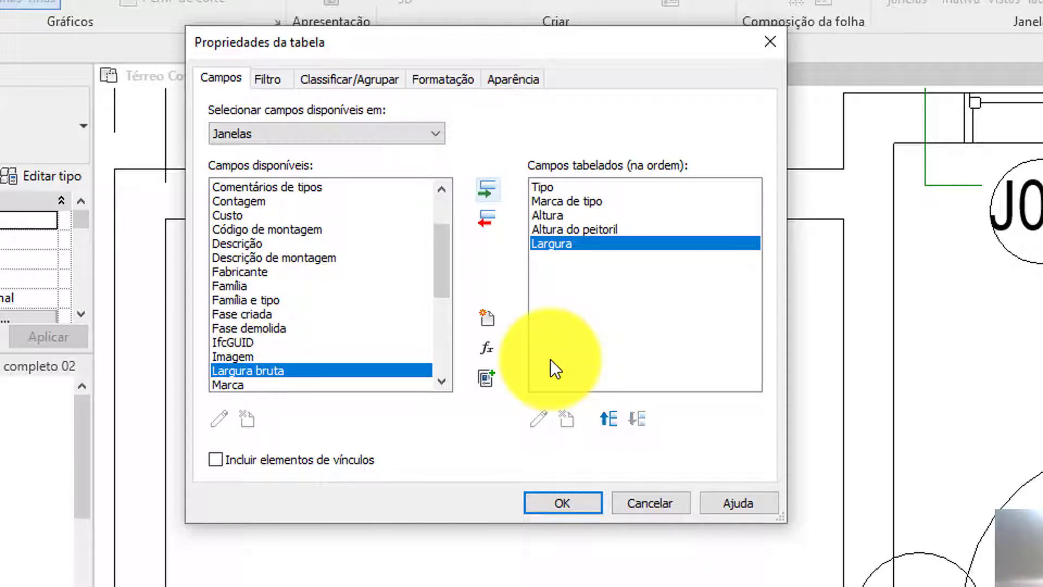
- Reorder the scheduled fields so that Largura comes directly after Marca de tipo, before Altura
left_click(540, 187)
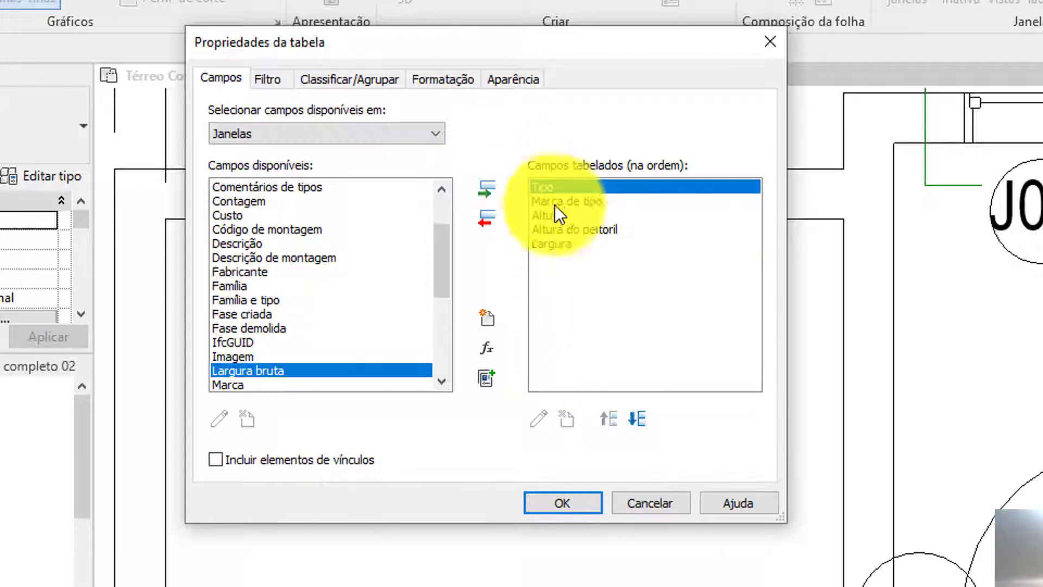
left_click(571, 202)
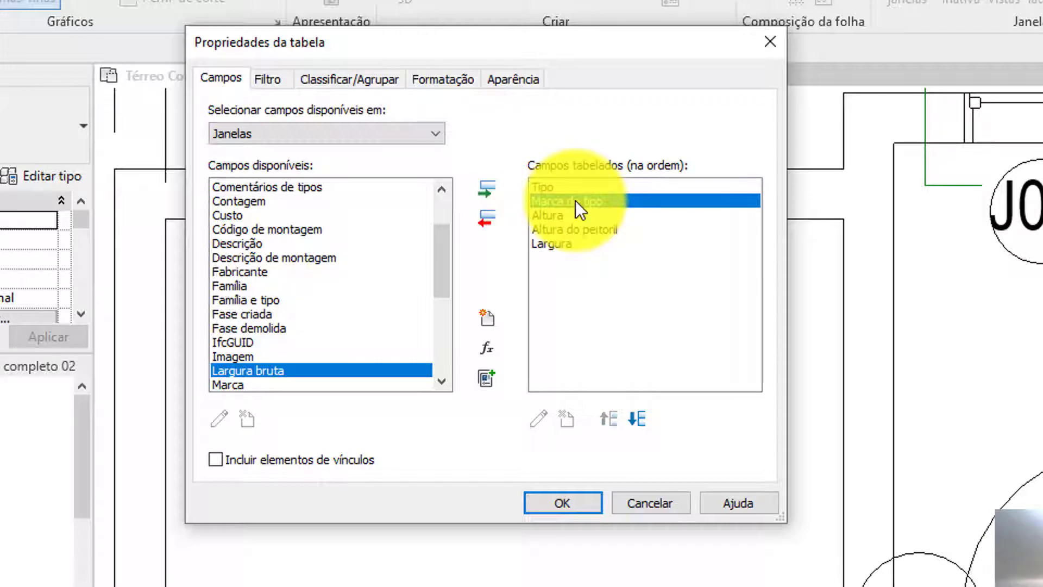
left_click(554, 246)
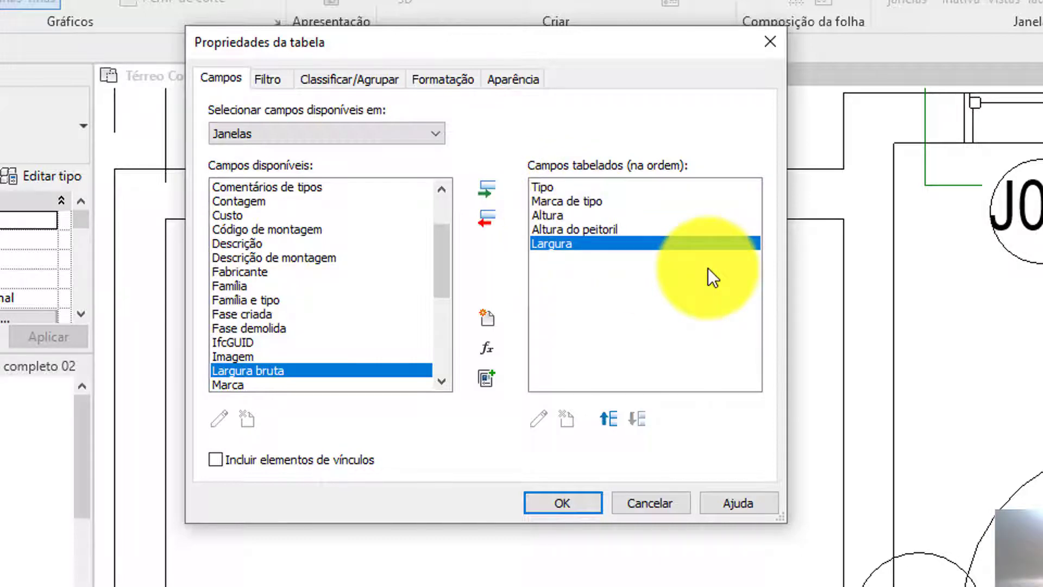
left_click(609, 418)
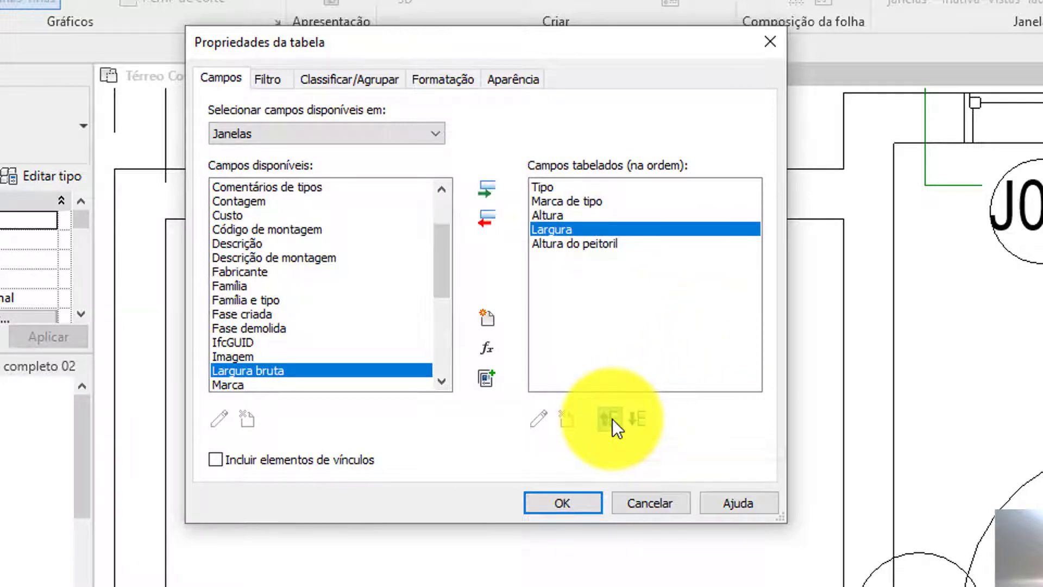
left_click(610, 418)
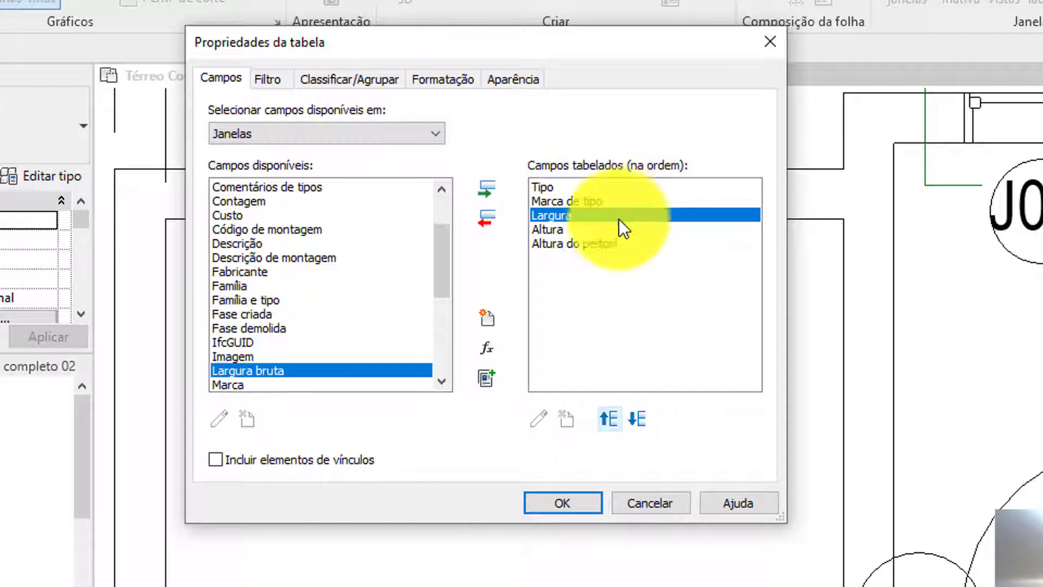
left_click(601, 230)
left_click(613, 247)
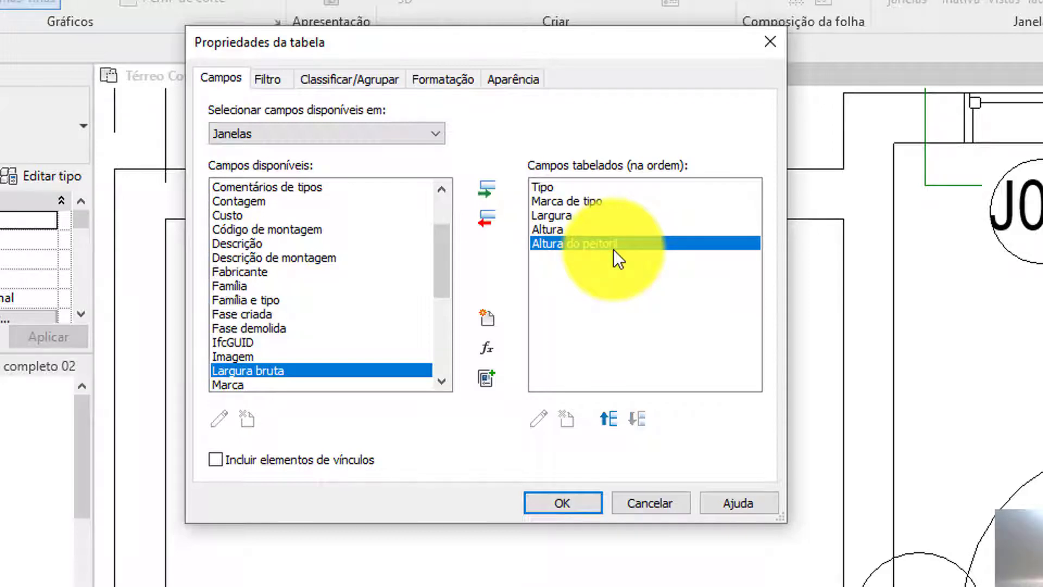
- Add the Custo field to the window schedule
left_click_drag(449, 261, 446, 324)
scroll(256, 319, "down", 1)
scroll(284, 335, "up", 1)
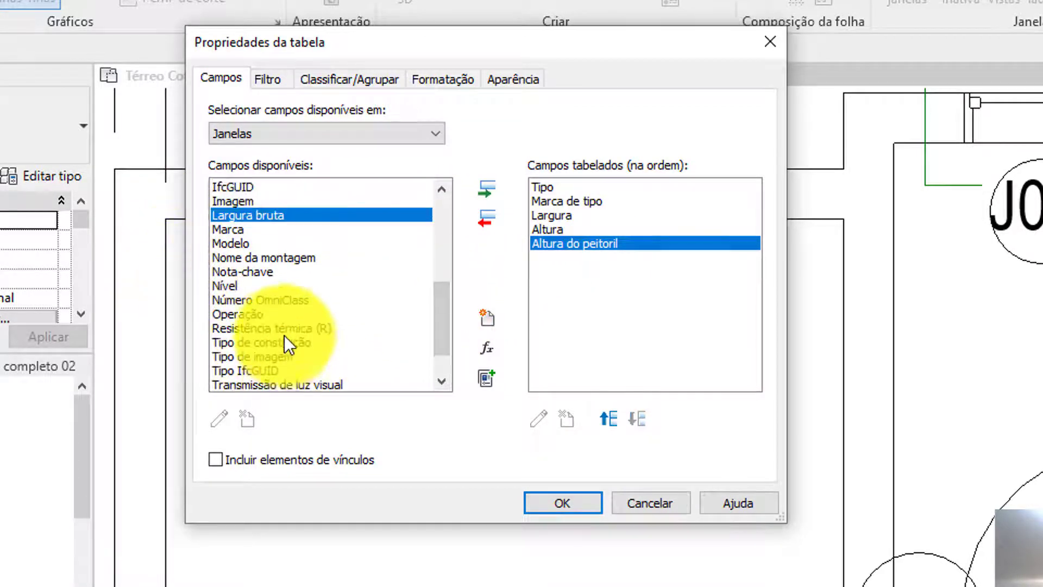
scroll(275, 309, "up", 2)
left_click(240, 245)
key("Home")
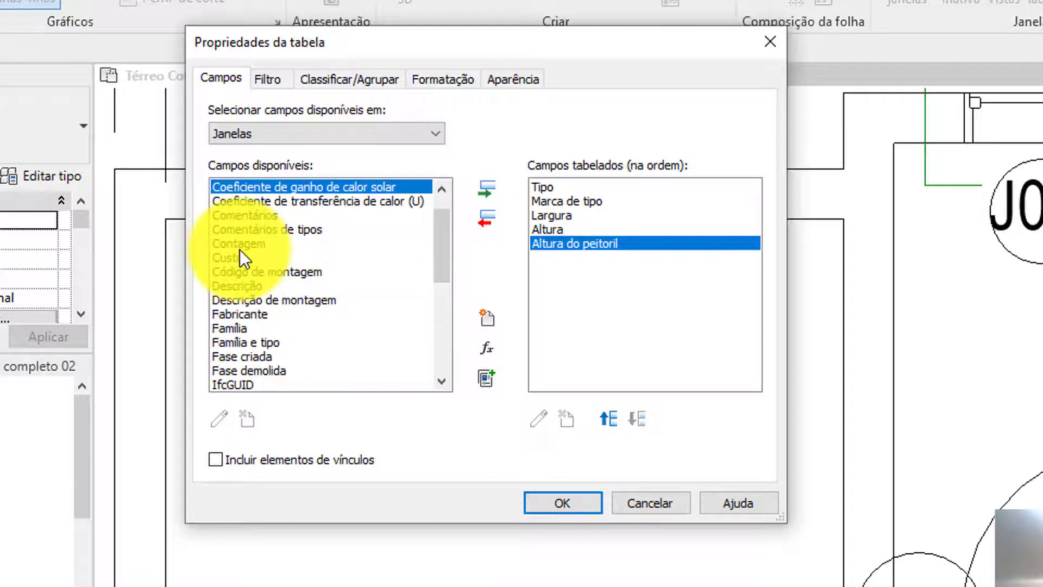
key("Down")
key("Down")
key("Down")
key("Down")
key("Down")
left_click(242, 356, "ctrl")
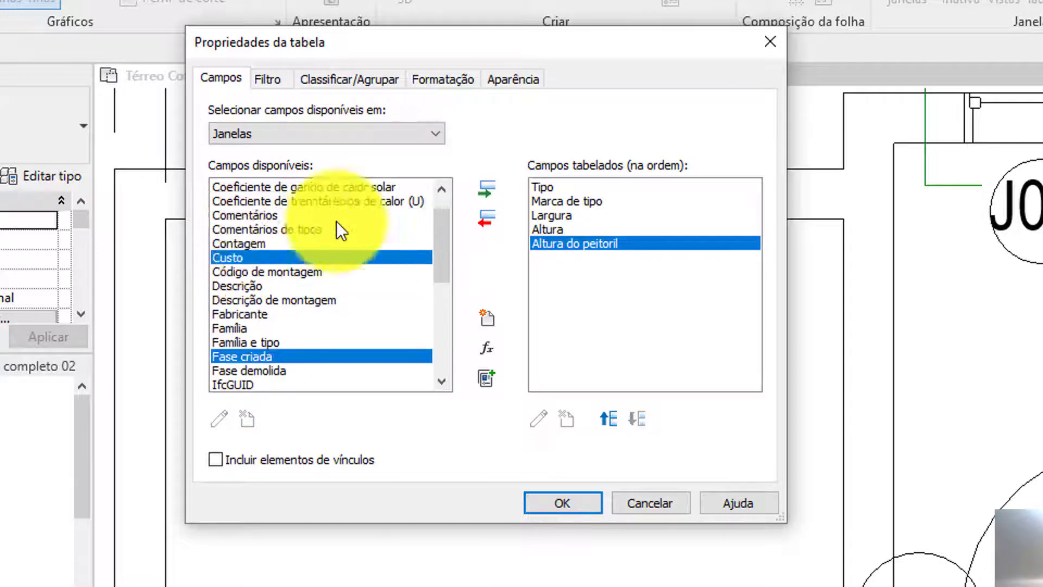
left_click(491, 190)
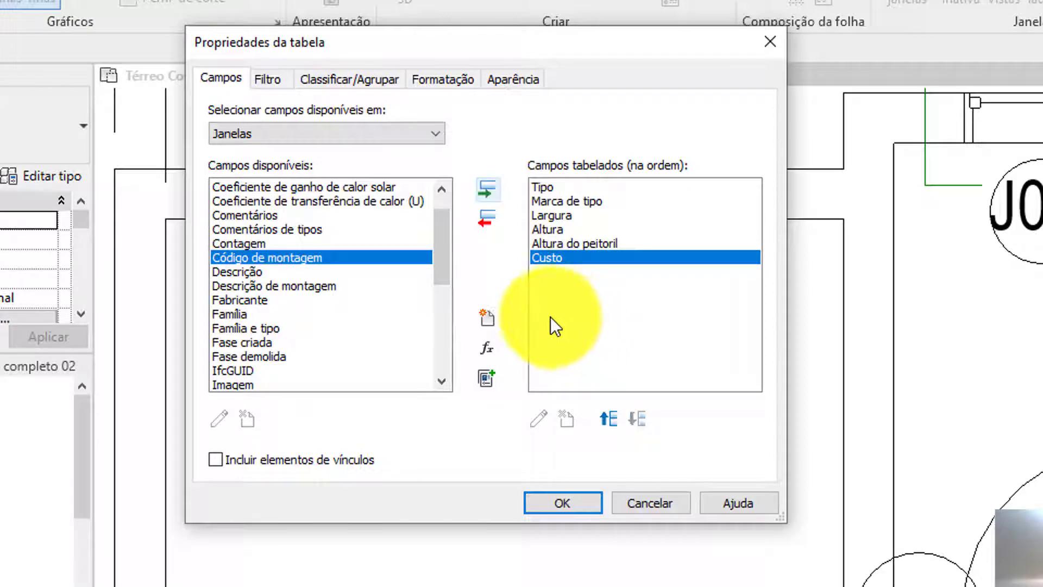
- Add the Contagem field to the schedule and place it before Custo
left_click(240, 244)
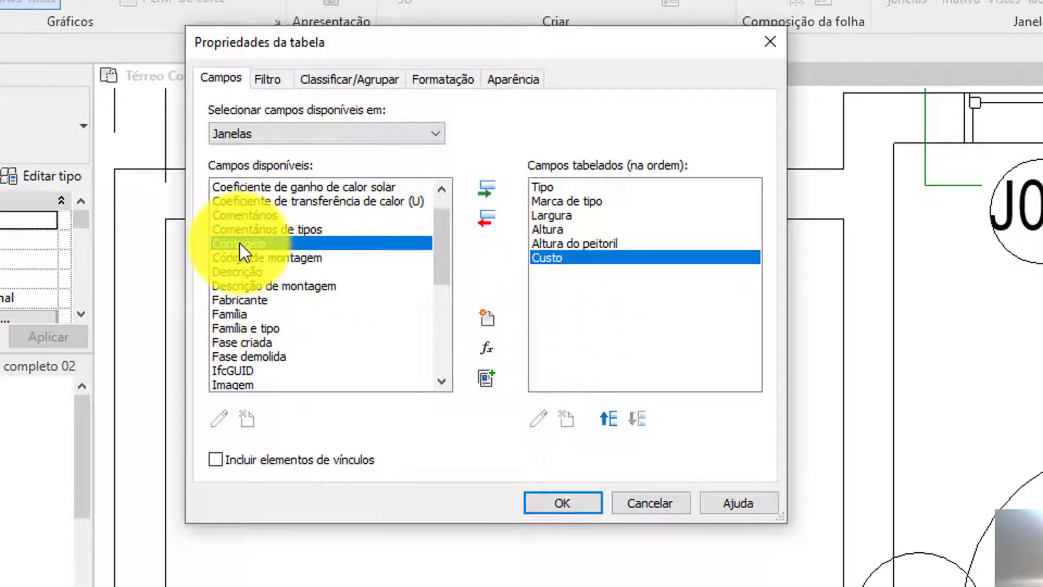
left_click(483, 191)
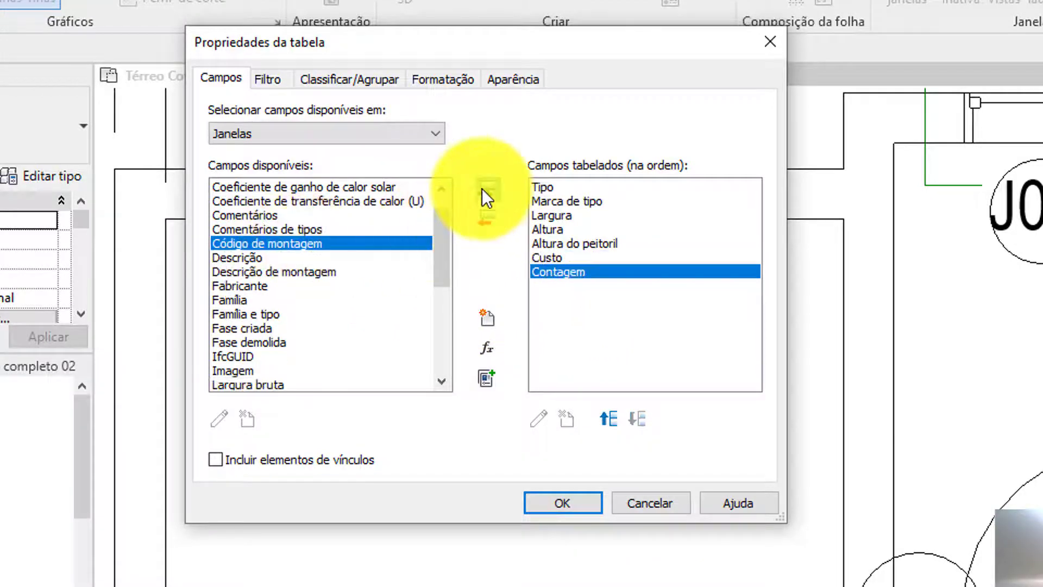
left_click(615, 419)
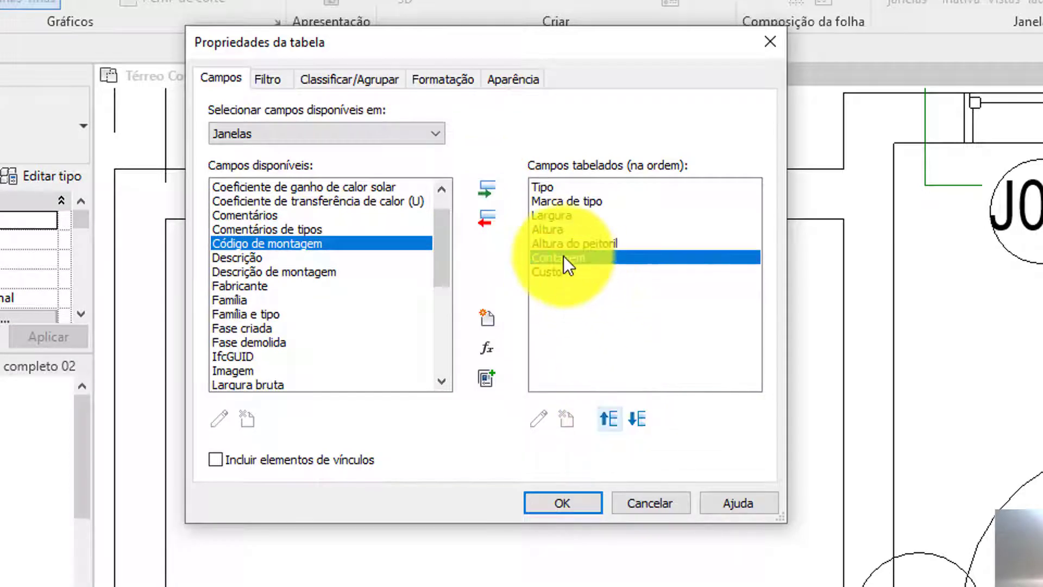
left_click(564, 274)
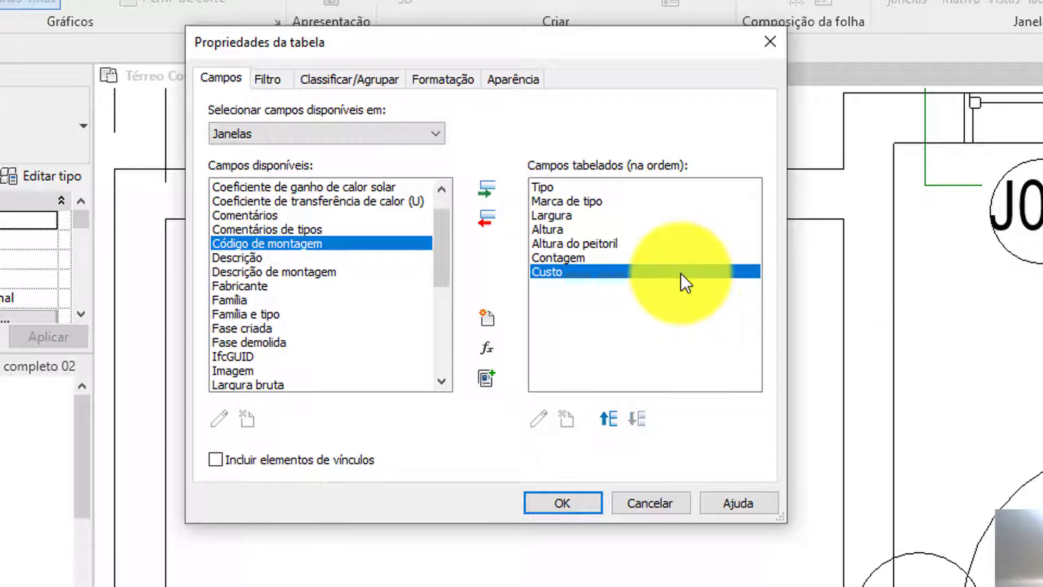
- Add the Fabricante and Imagem fields at the end of the scheduled fields
left_click(242, 287)
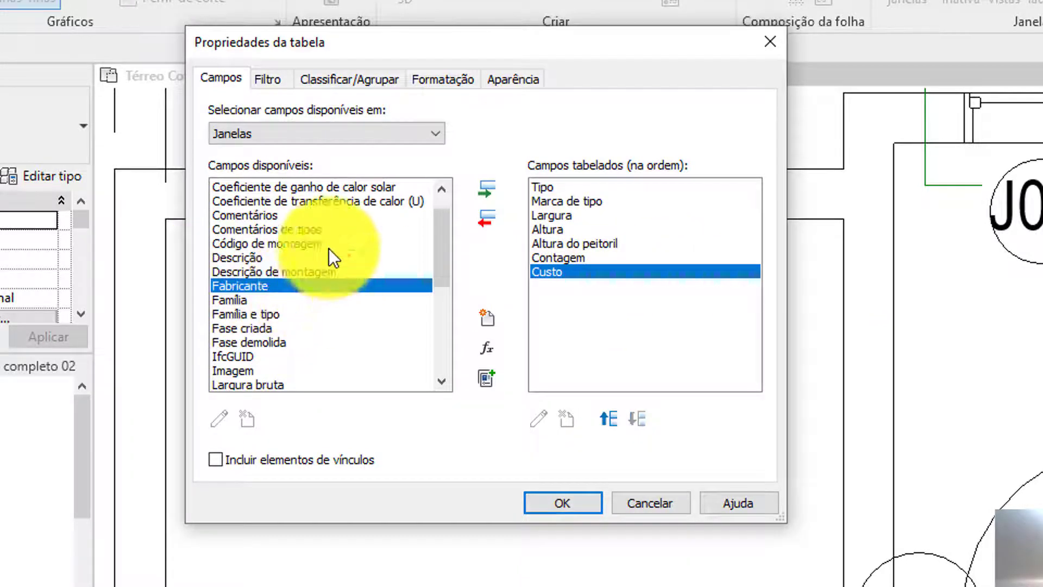
left_click(488, 190)
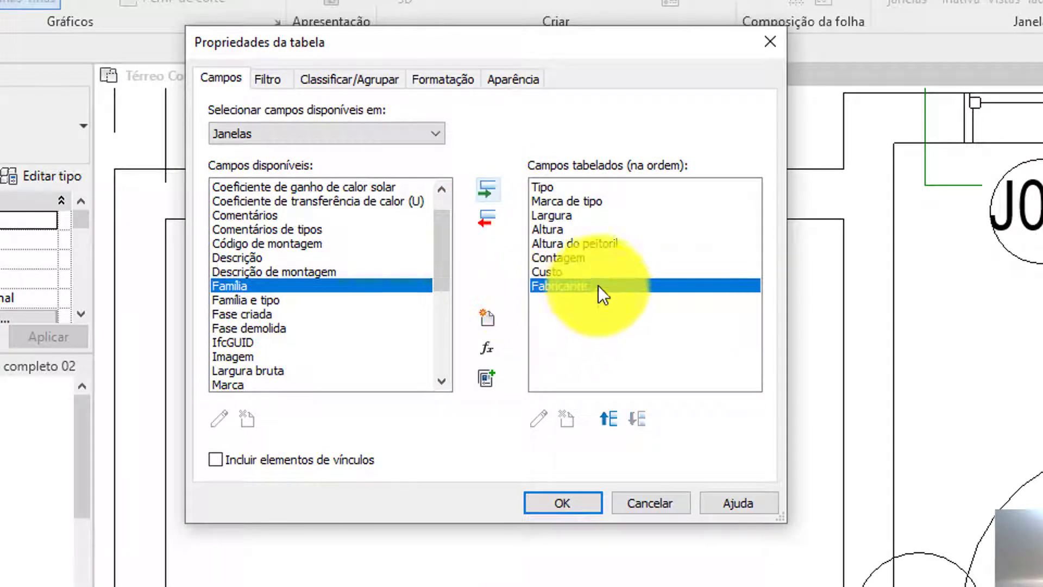
left_click(247, 328)
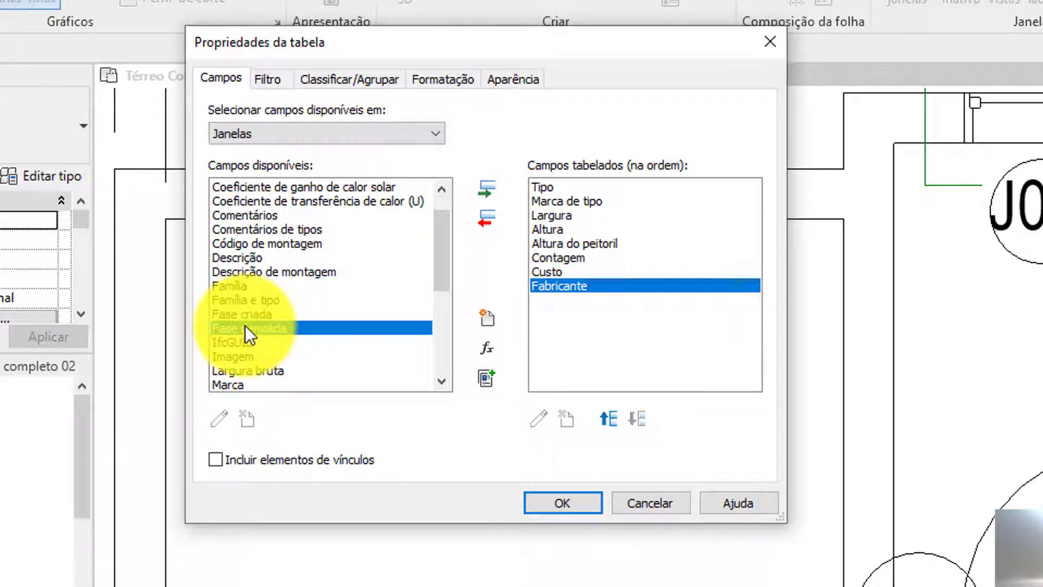
key("Down")
key("Down")
left_click(246, 327, "ctrl")
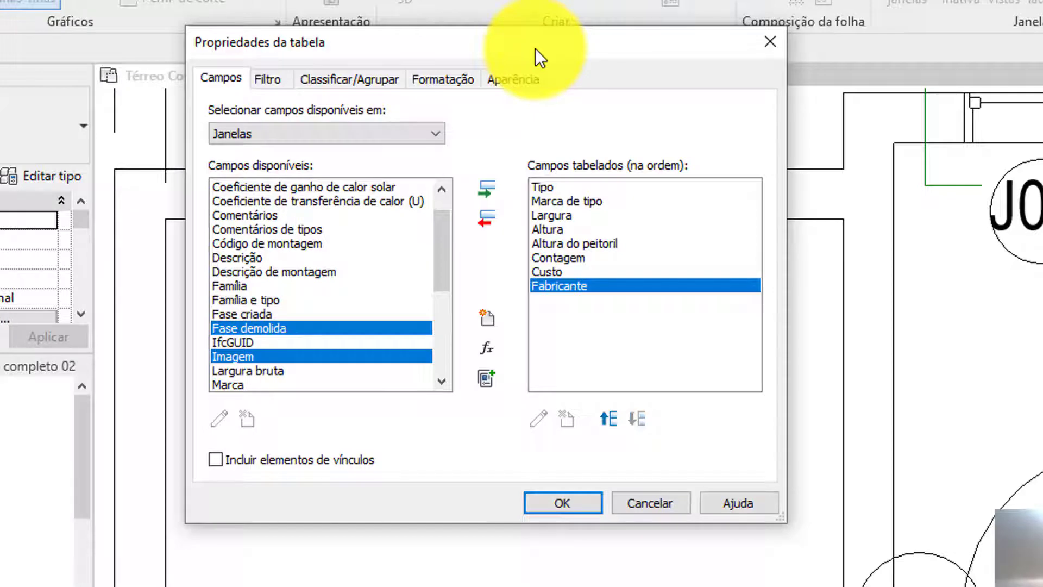
left_click(488, 196)
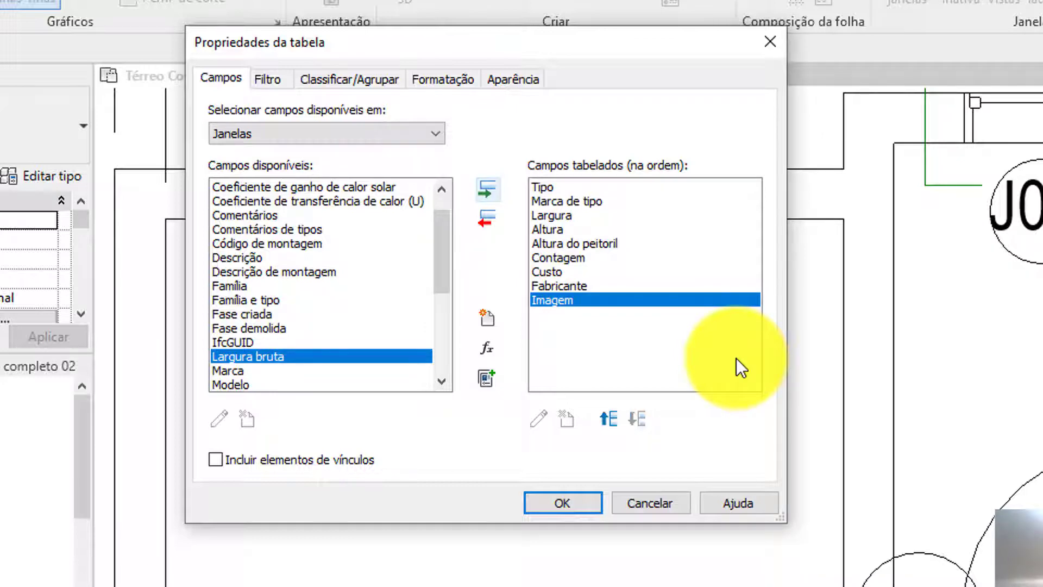
- Generate the window schedule from the chosen fields and look through its rows
left_click(575, 500)
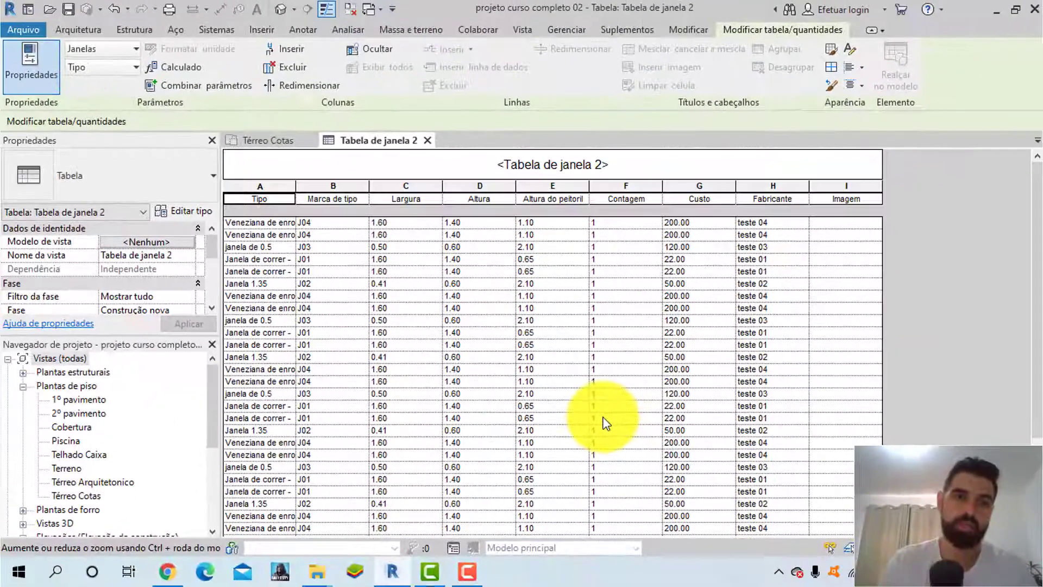
scroll(603, 421, "down", 3)
scroll(620, 416, "up", 3)
scroll(620, 404, "down", 3)
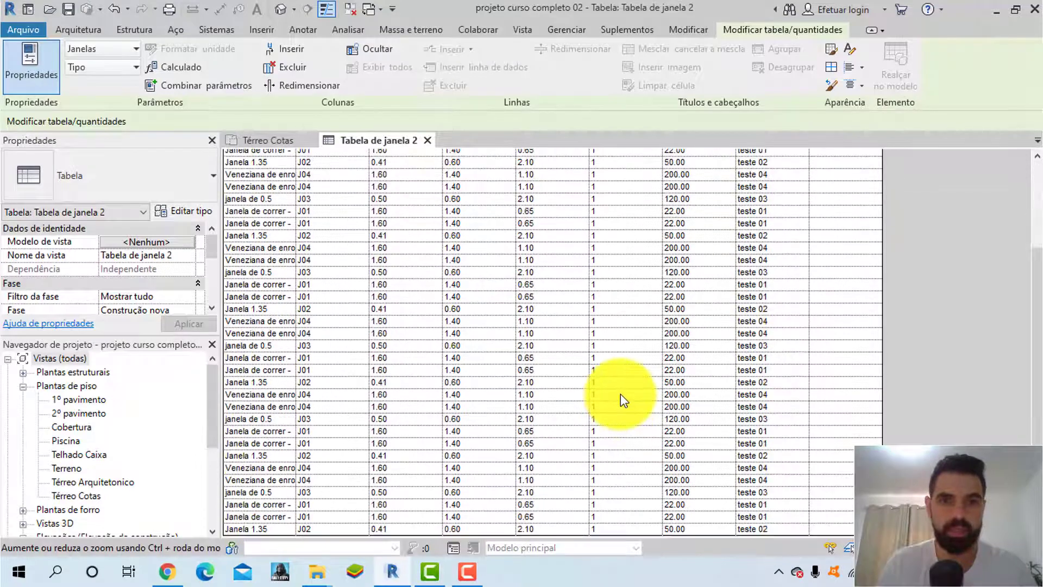
scroll(620, 393, "up", 3)
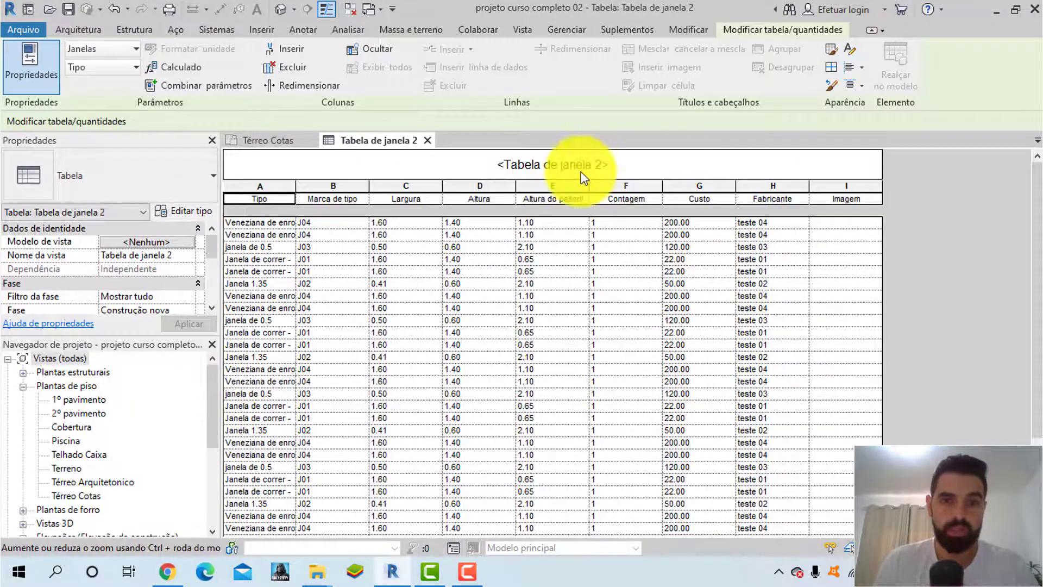
- Replace the window schedule's title with TABELA JANELA
left_click(602, 162)
left_click_drag(602, 161, 479, 161)
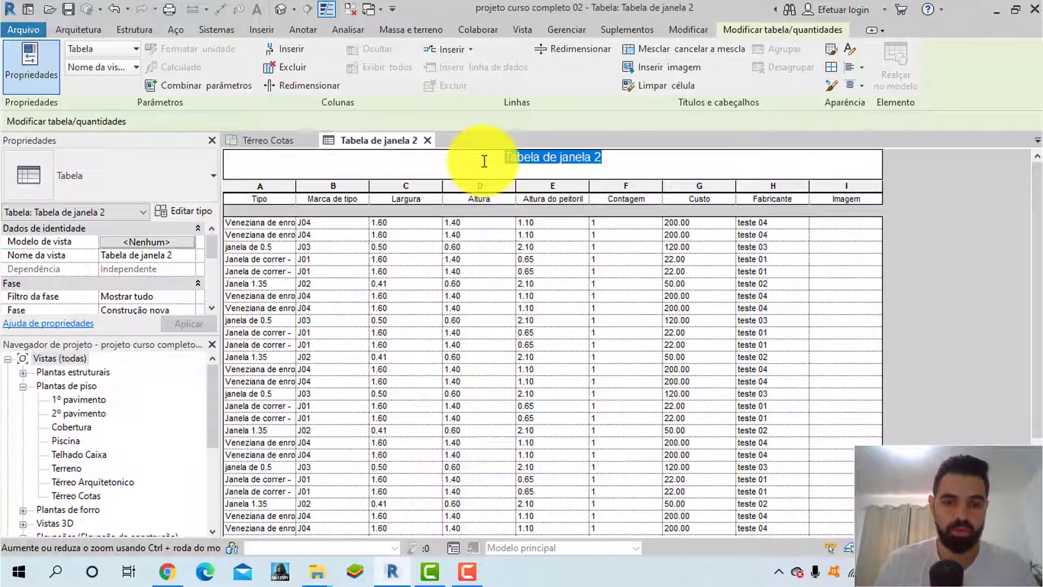
type("TABELA J")
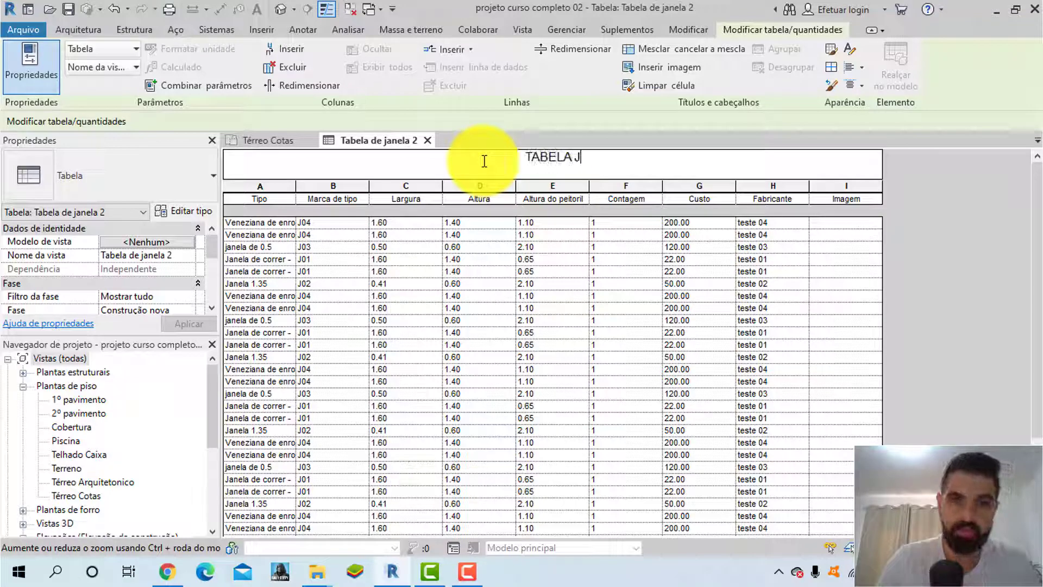
type("ANELA")
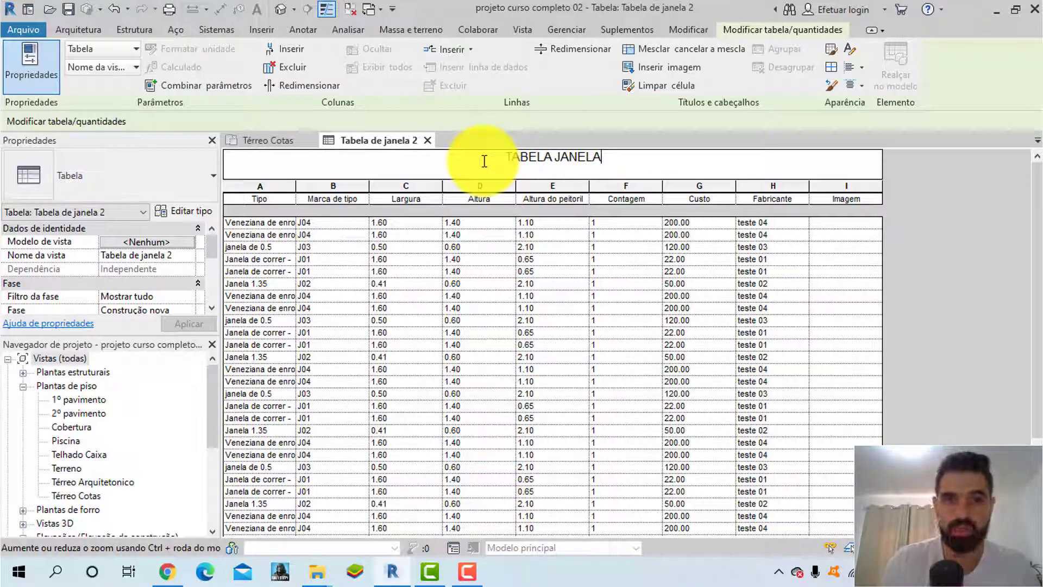
- Change the font of the schedule's title to Arial Black
left_click_drag(493, 159, 603, 158)
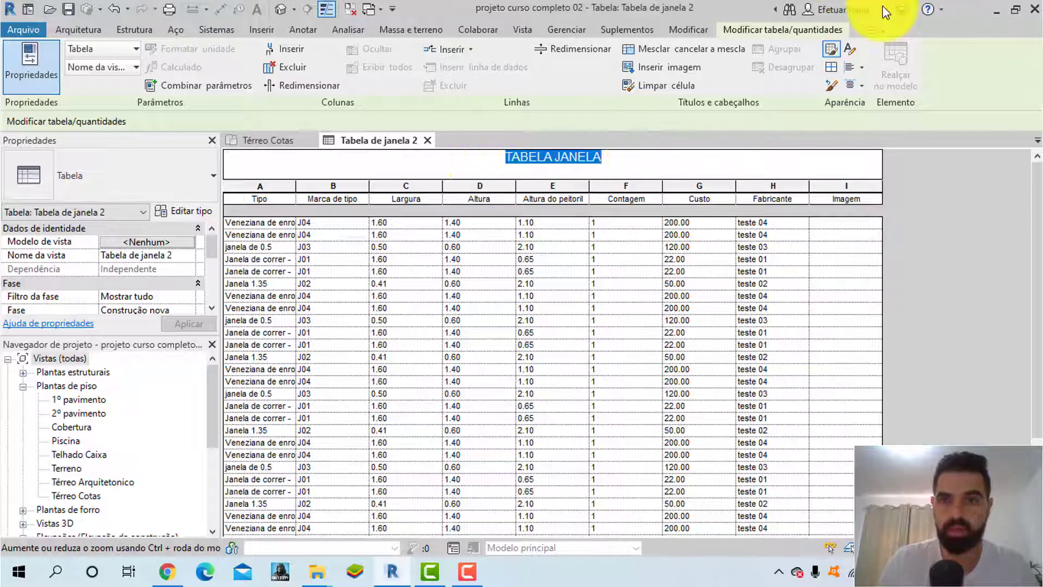
left_click(849, 50)
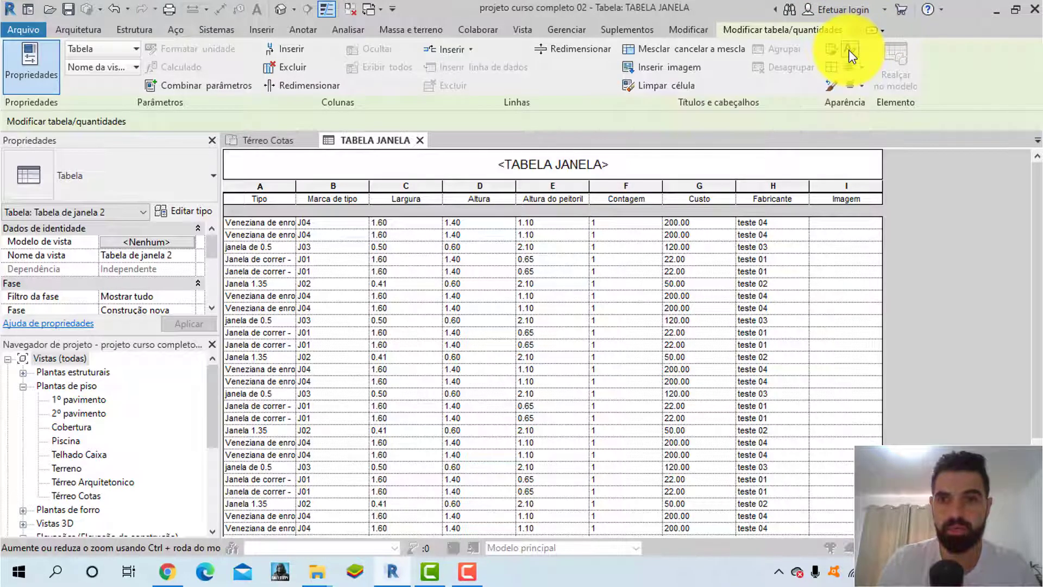
left_click(429, 203)
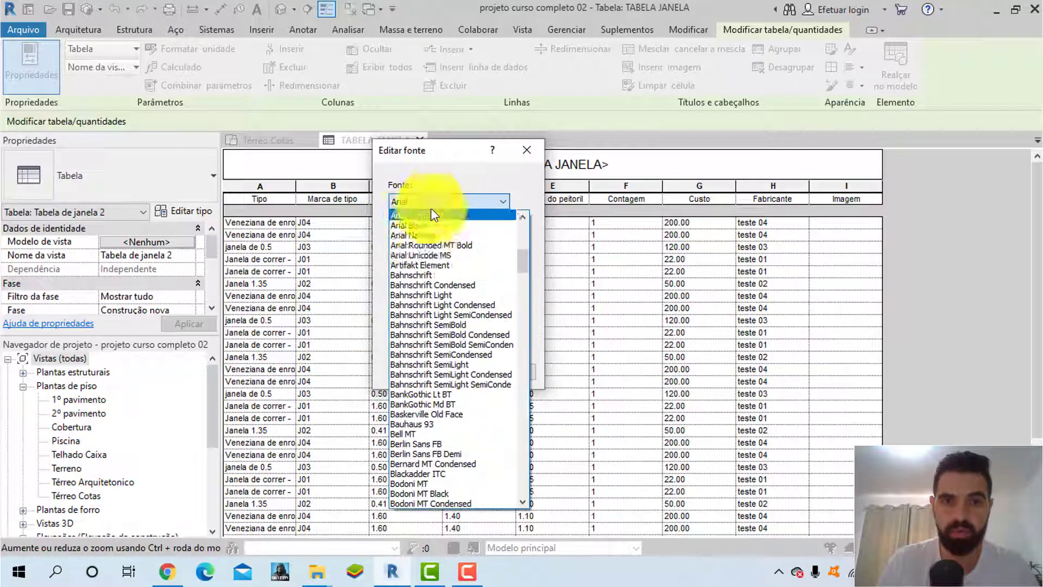
left_click(422, 233)
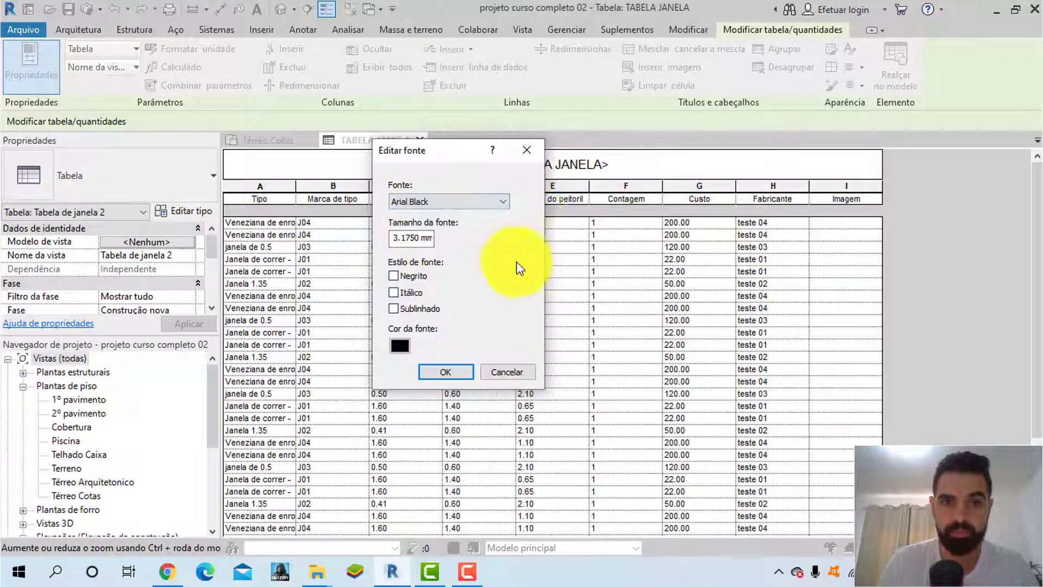
left_click(461, 371)
left_click(630, 163)
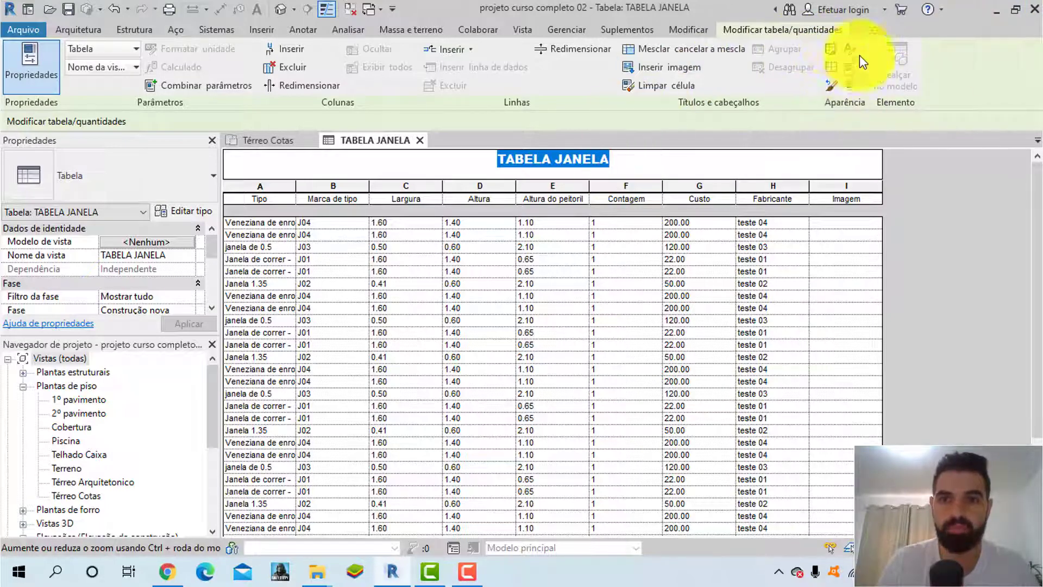
left_click(661, 160)
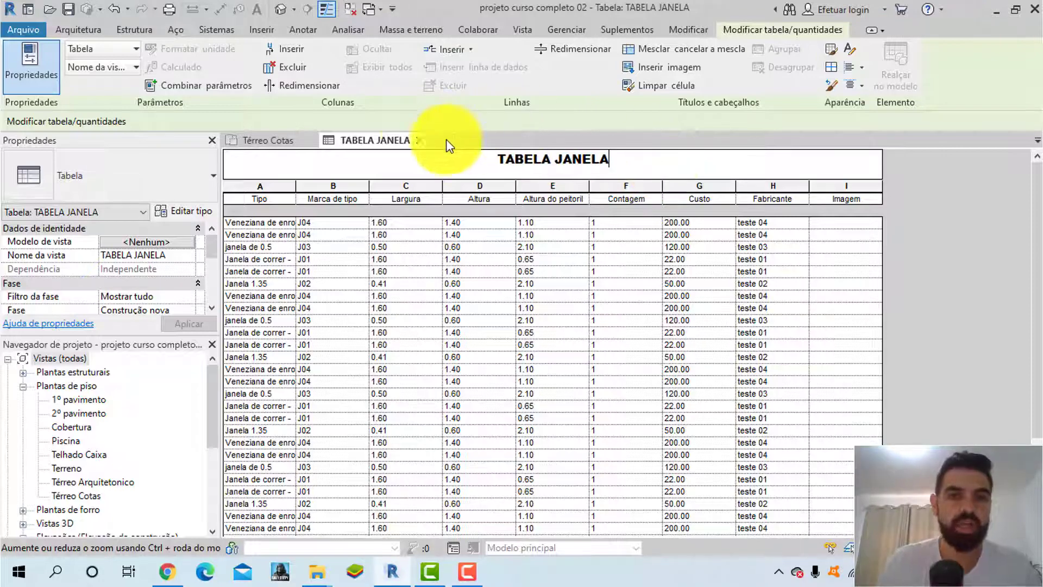
- Close the TABELA JANELA view and reopen it from Tabelas/Quantidades in the project browser
left_click(418, 141)
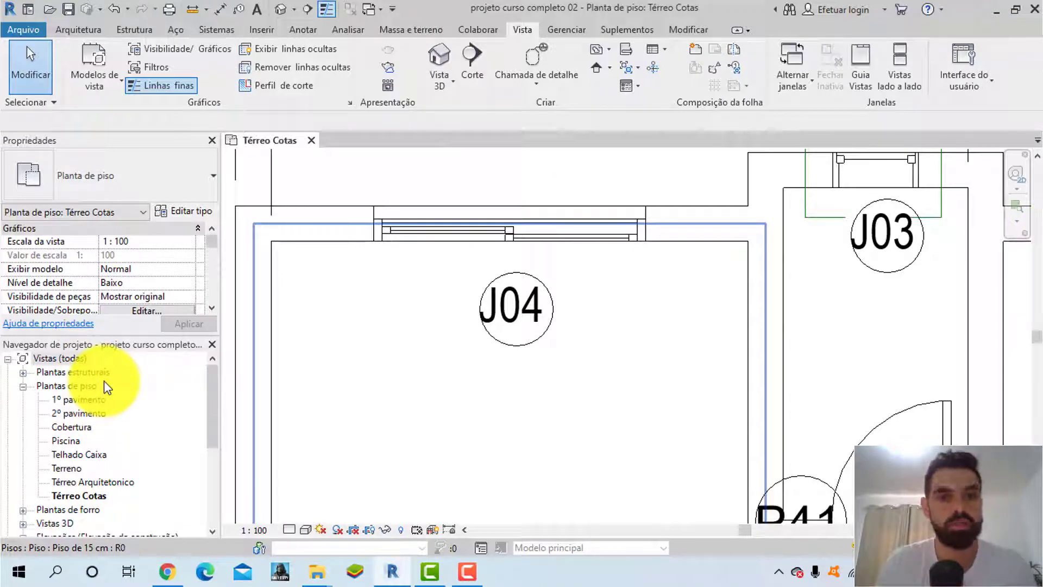
scroll(103, 383, "down", 3)
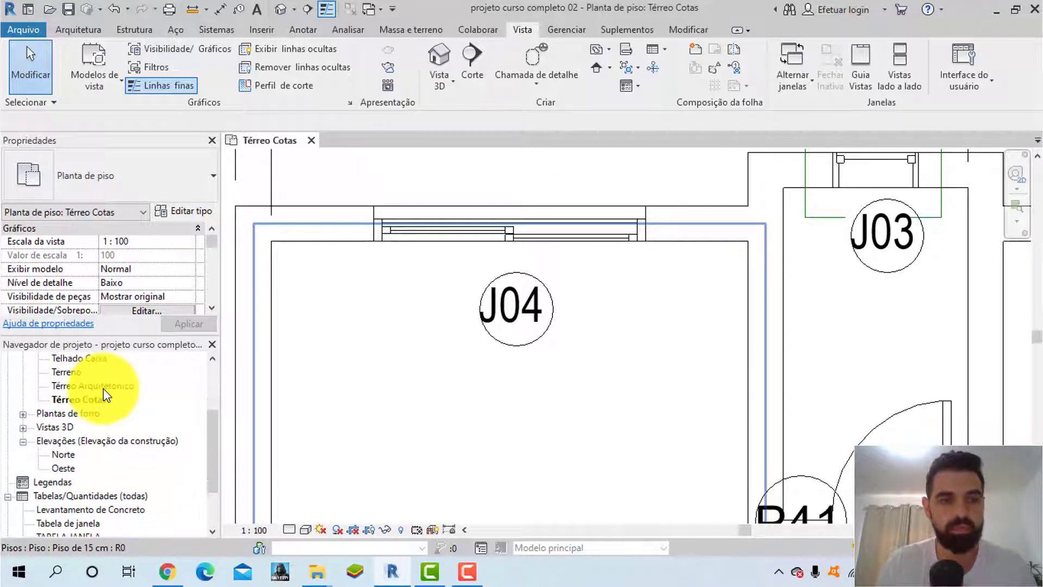
scroll(89, 429, "down", 2)
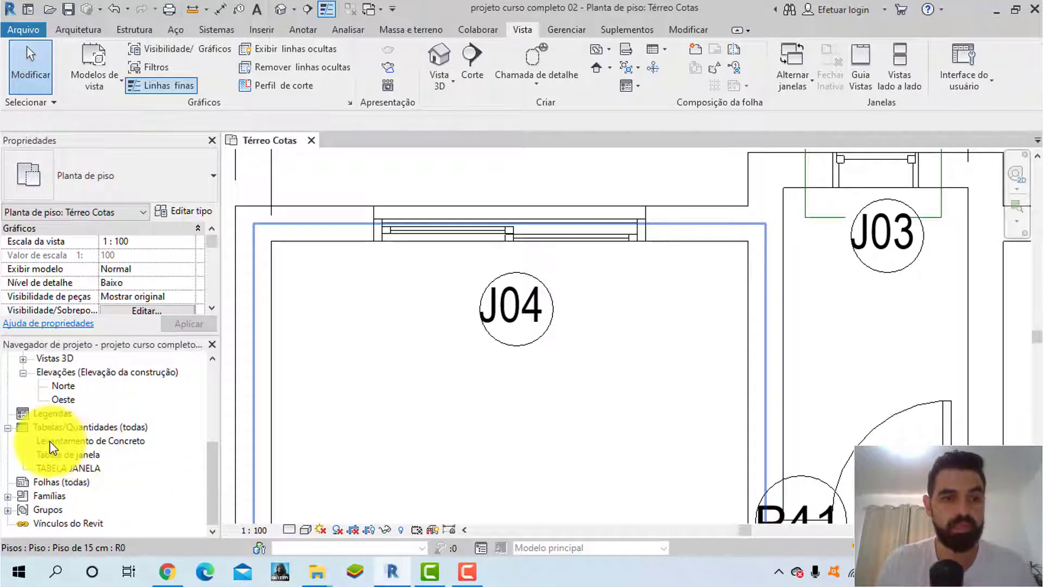
left_click(50, 442)
left_click(49, 454)
left_click(52, 468)
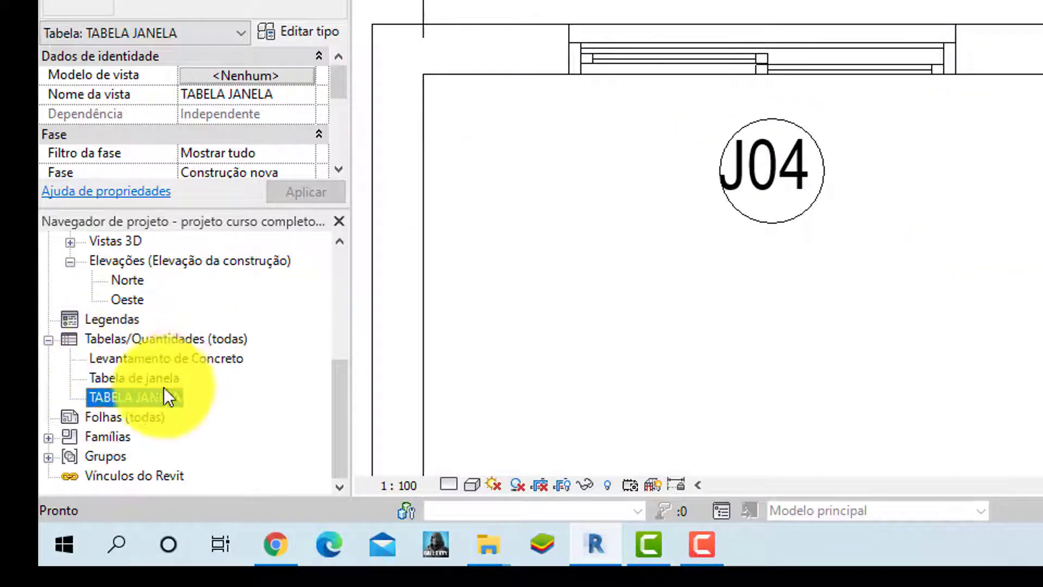
double_click(129, 399)
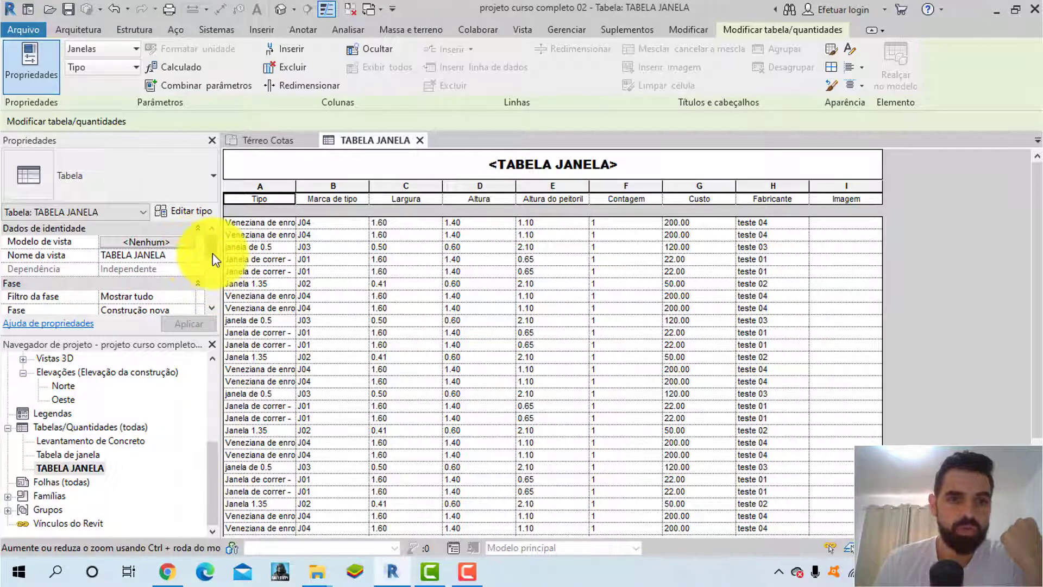
- Review the schedule's Campos, Filtro, Classificar/Agrupar, Formatação and Aparência settings, leaving them as they are
left_click_drag(211, 253, 212, 290)
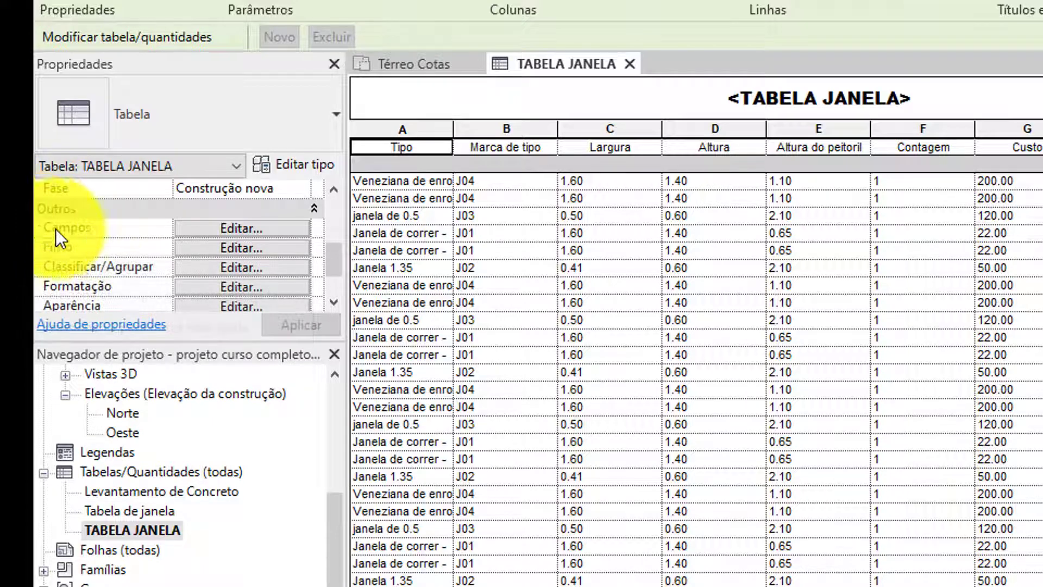
left_click(253, 230)
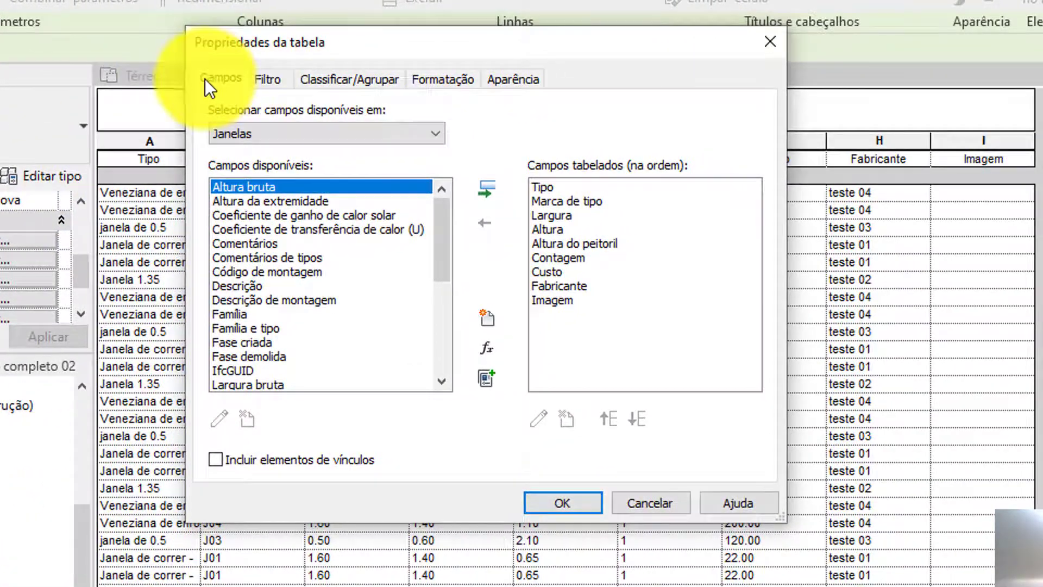
left_click(274, 82)
left_click(325, 79)
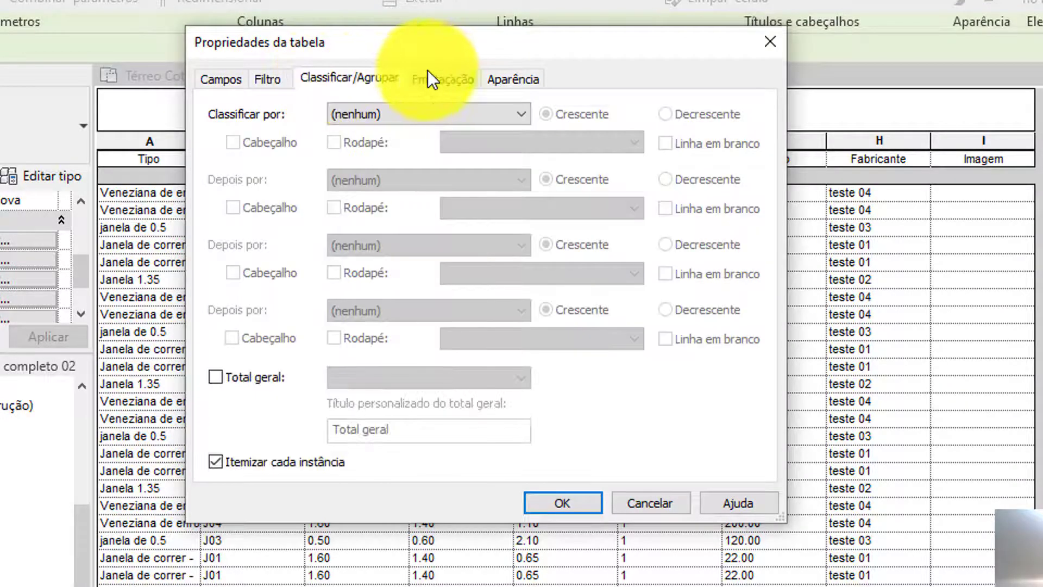
left_click(437, 78)
left_click(513, 79)
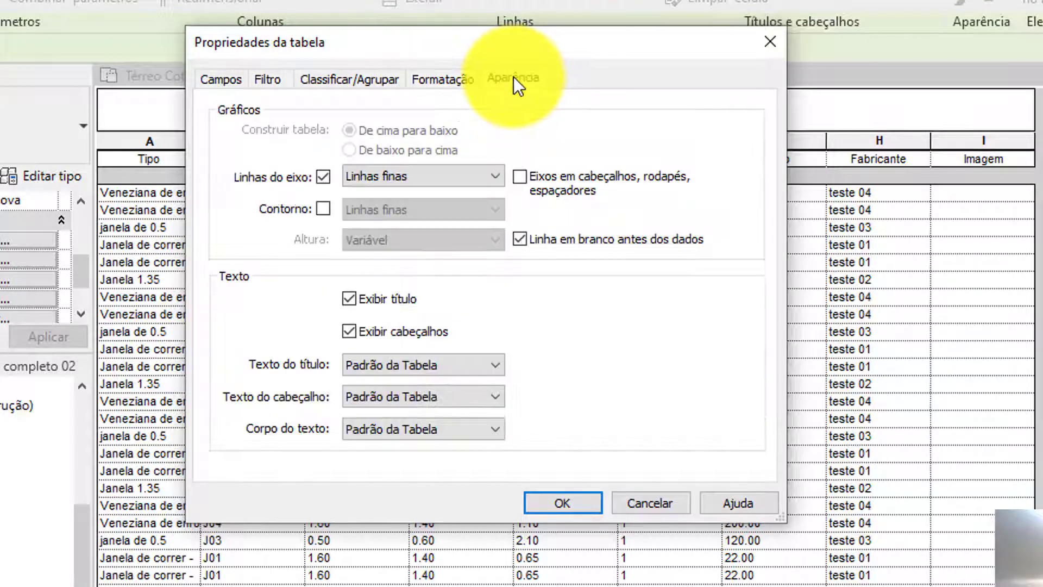
left_click(220, 80)
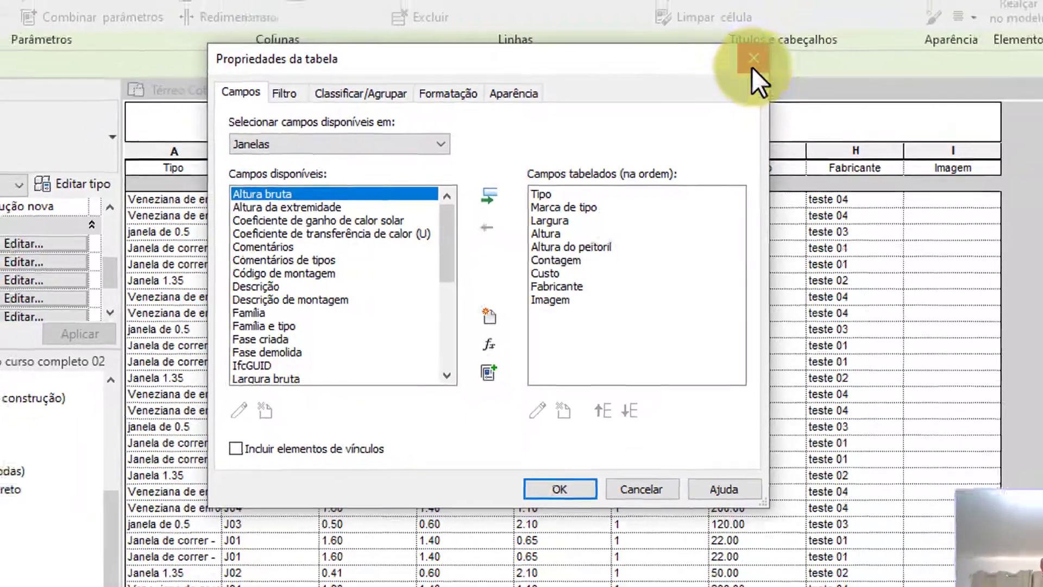
left_click(770, 42)
- Open the schedule's Filtro and Classificar/Agrupar settings directly from its properties, closing each one unchanged
left_click(146, 269)
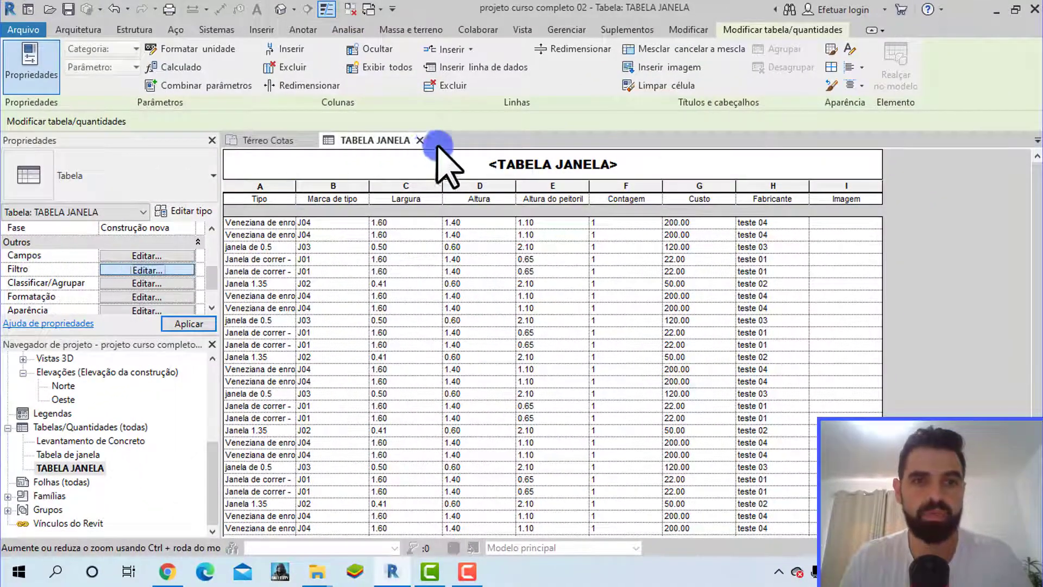
left_click(698, 111)
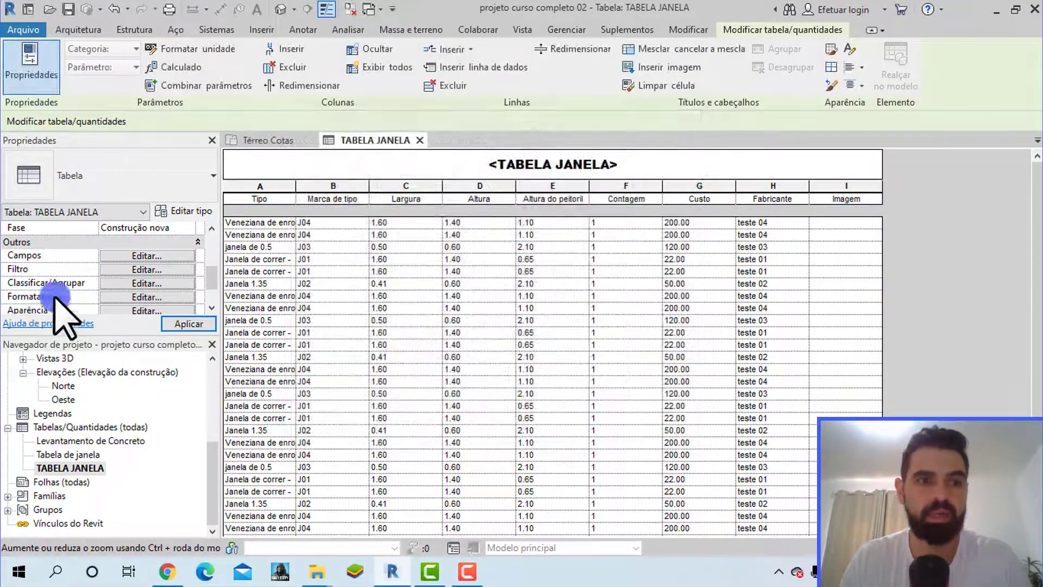
left_click(145, 283)
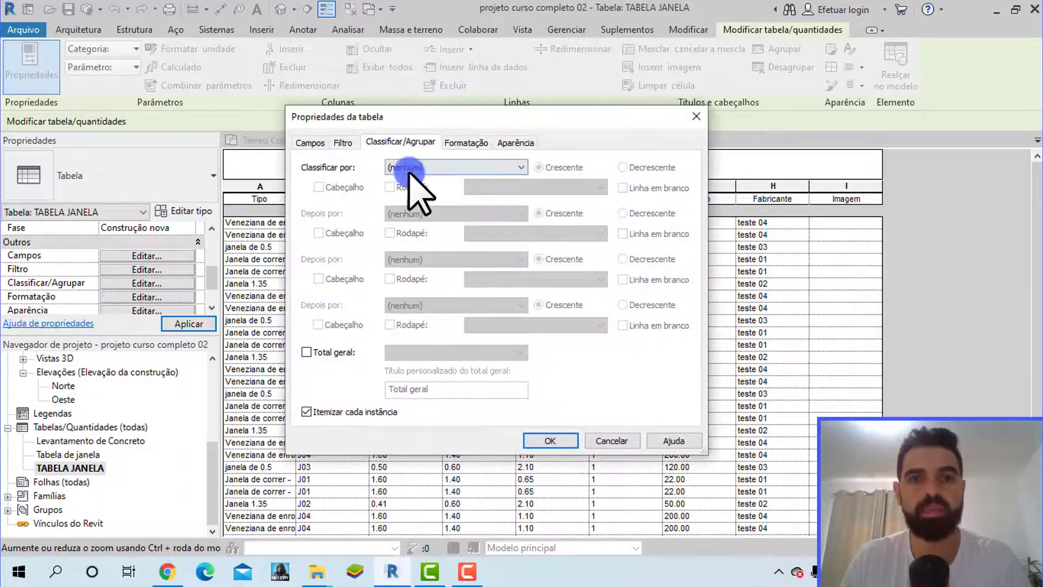
left_click(698, 112)
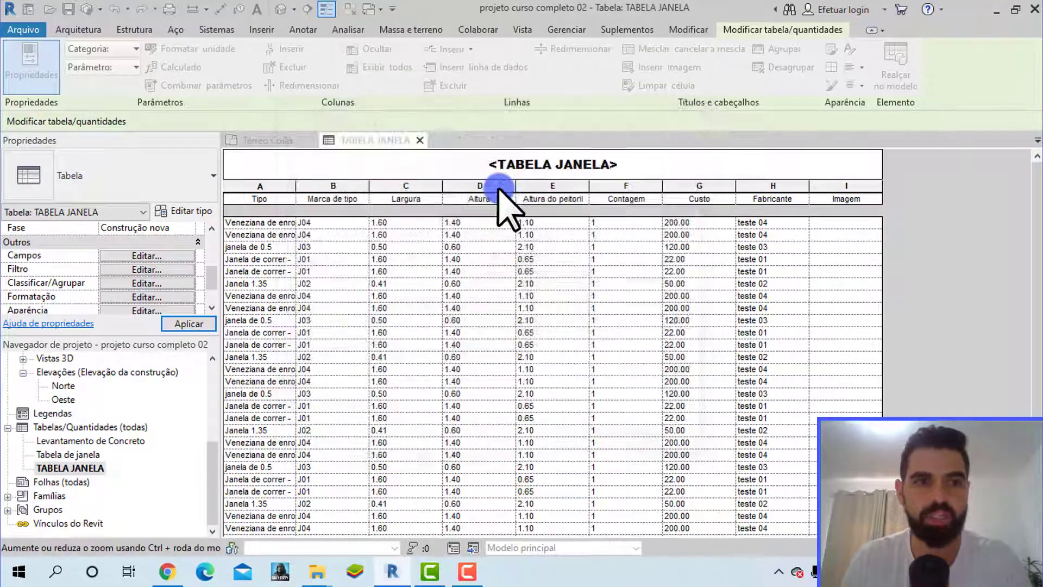
- Sort the TABELA JANELA schedule by Tipo in ascending order
left_click(118, 256)
left_click(307, 144)
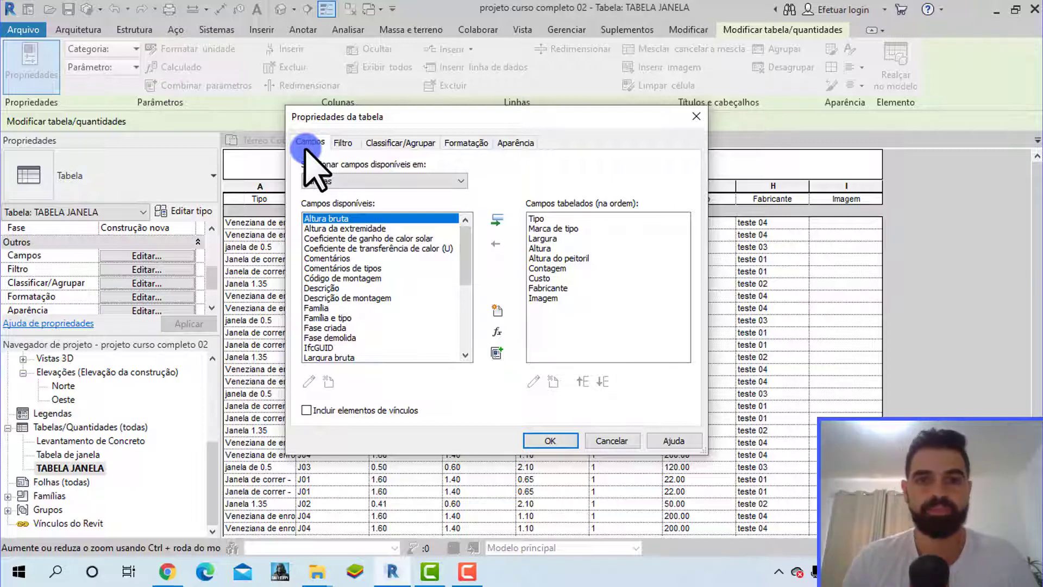
left_click(415, 143)
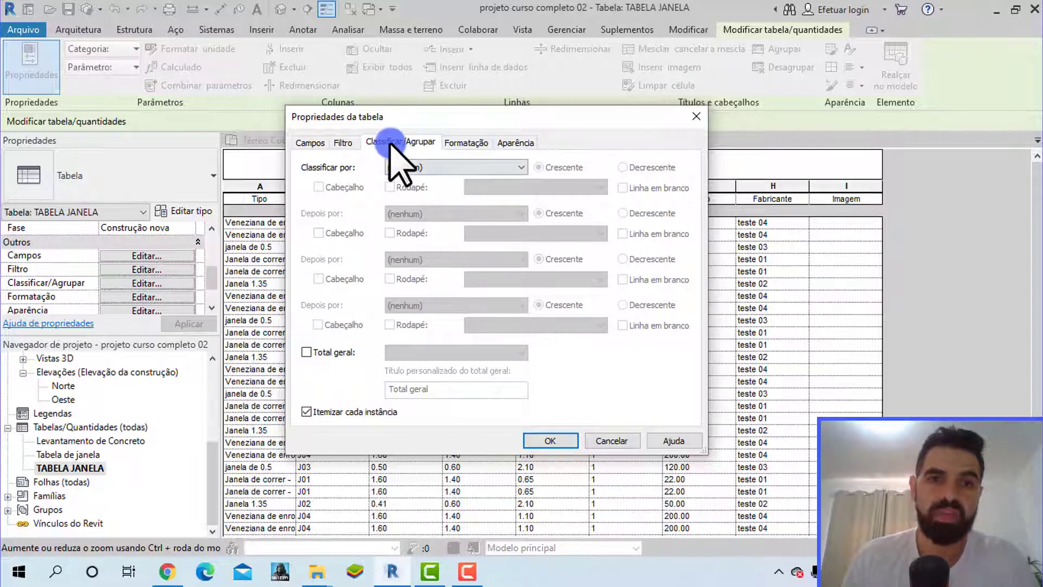
left_click_drag(477, 116, 747, 70)
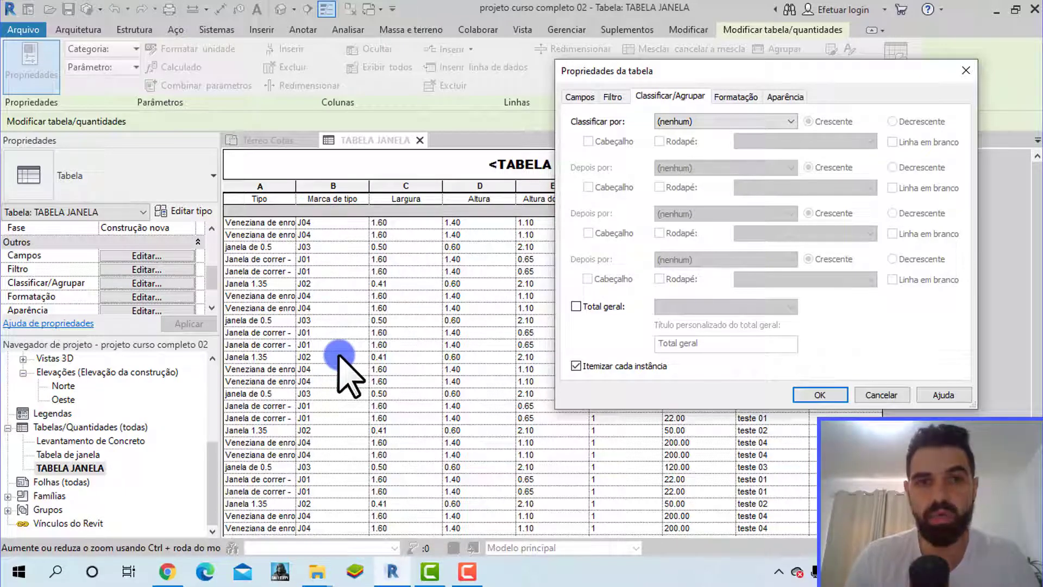
left_click(680, 123)
left_click(668, 145)
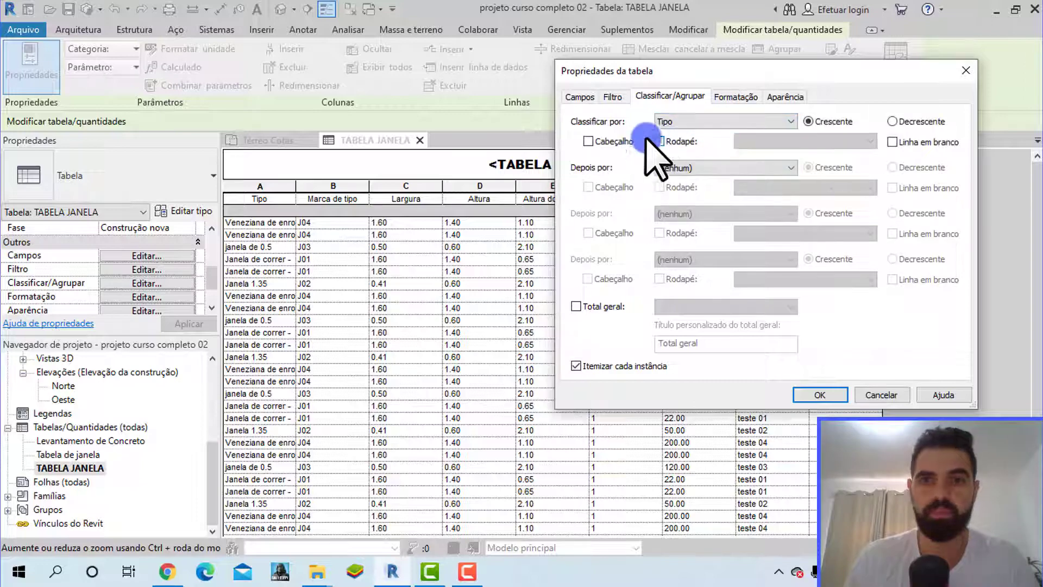
left_click(818, 395)
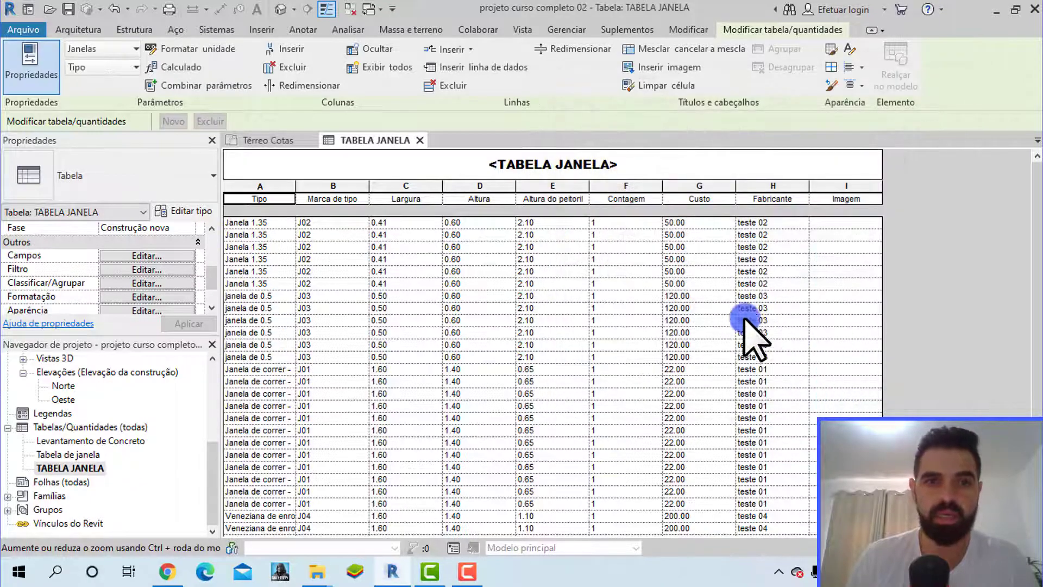
- Highlight the sorted J02, J03 and J01 row groups in turn to examine how the windows are ordered
left_click(328, 224)
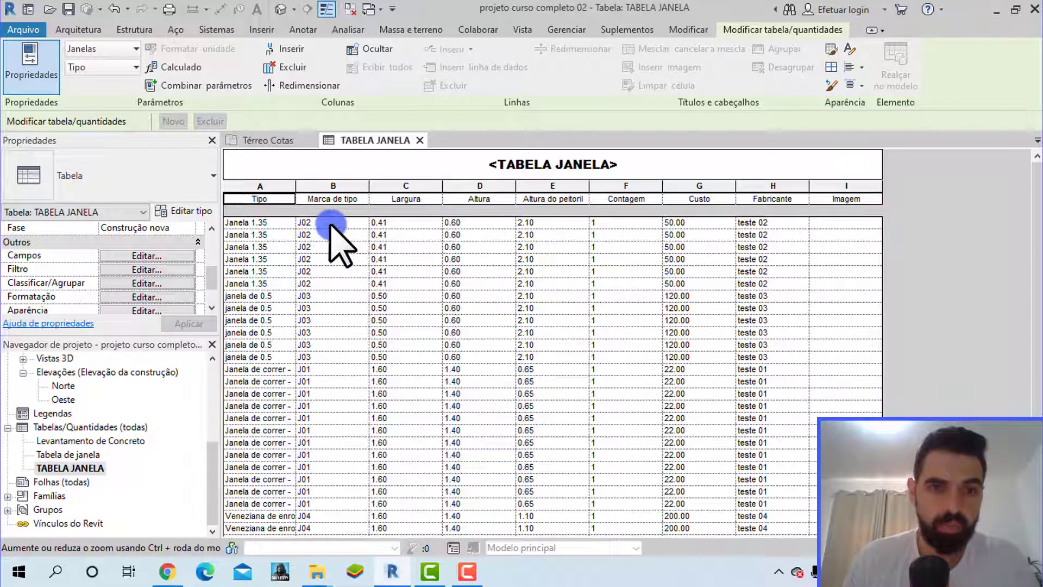
left_click_drag(330, 224, 239, 286)
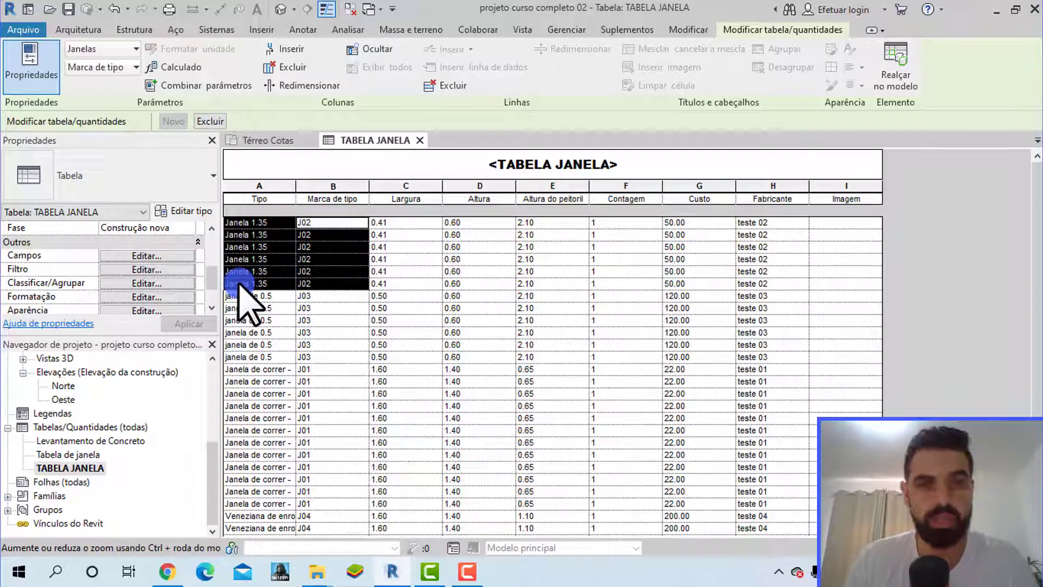
left_click_drag(323, 295, 243, 360)
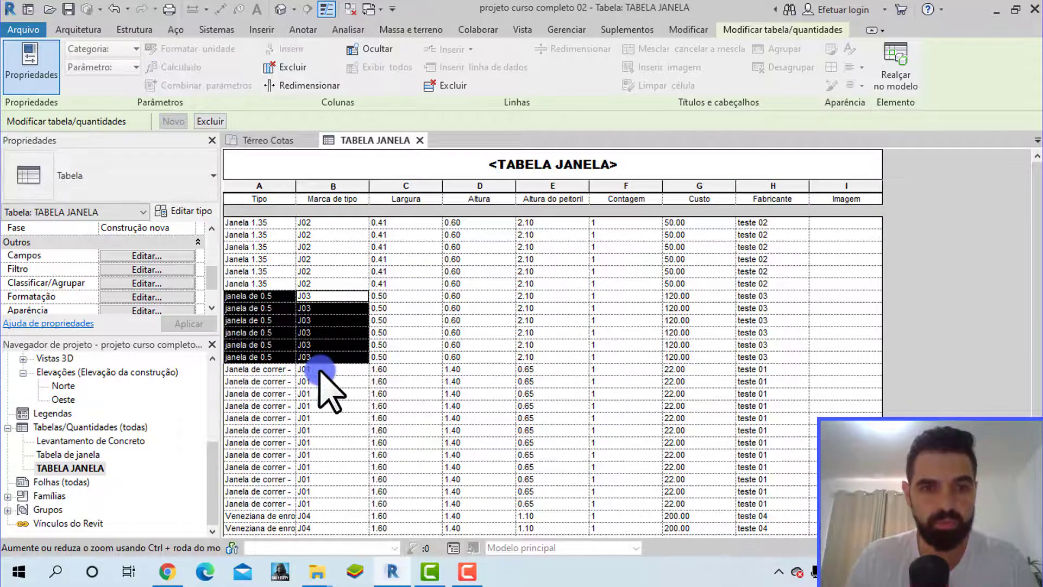
left_click_drag(320, 370, 318, 465)
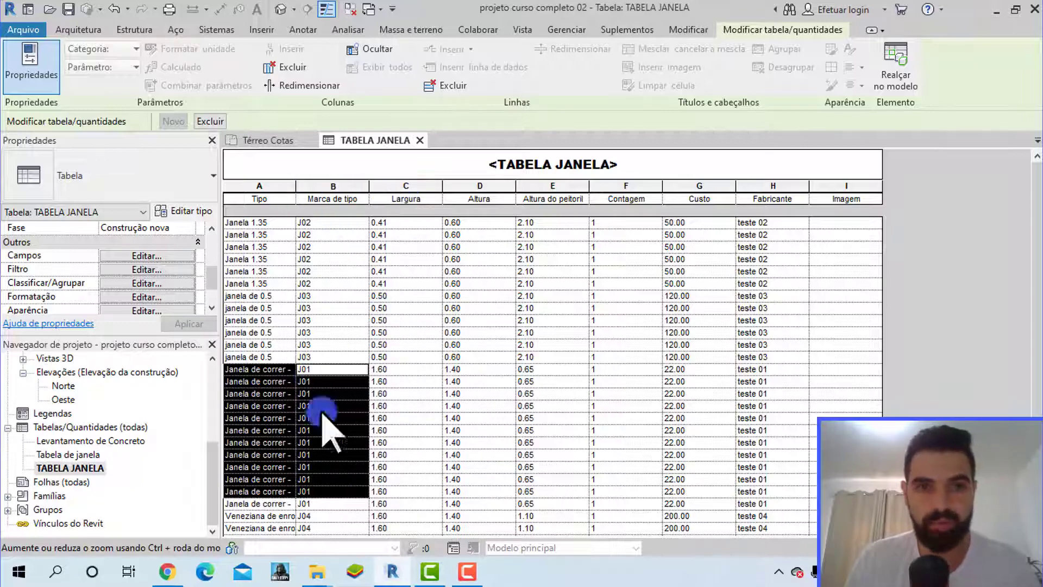
- Highlight the individual Contagem and Custo entries in TABELA JANELA to examine how each window instance is listed
left_click(329, 295)
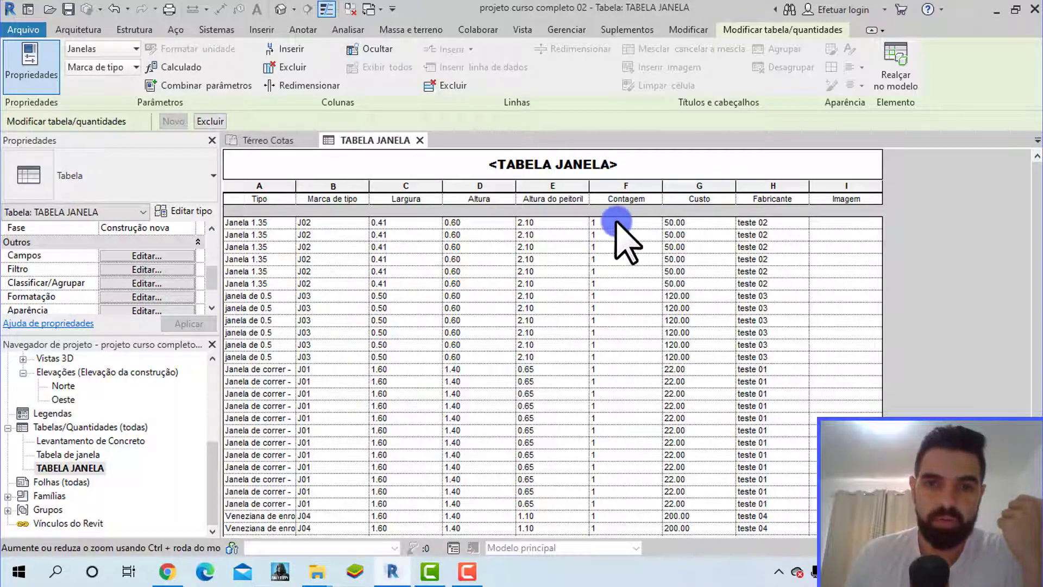
left_click_drag(616, 221, 609, 334)
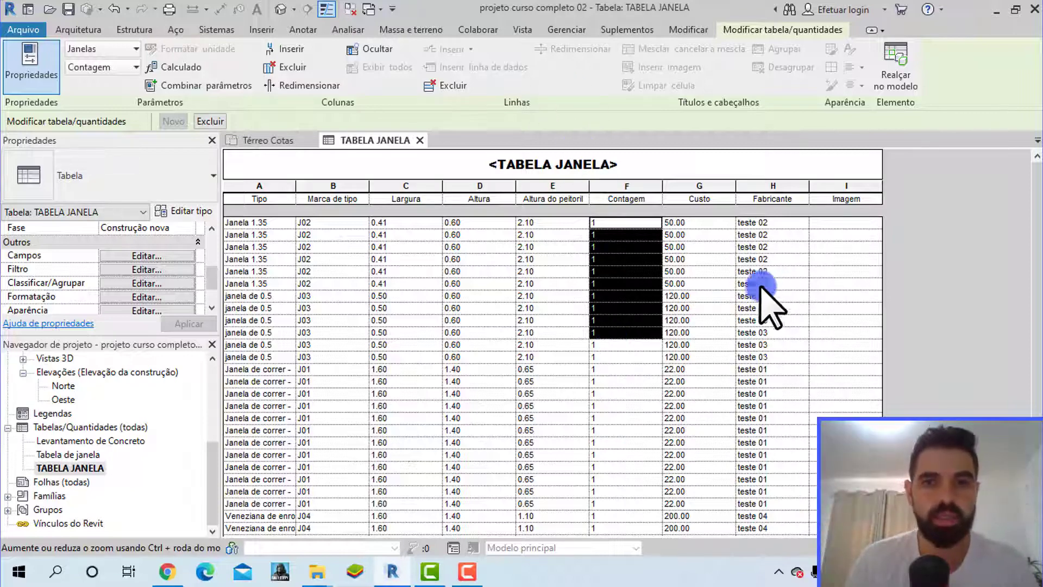
left_click(720, 283)
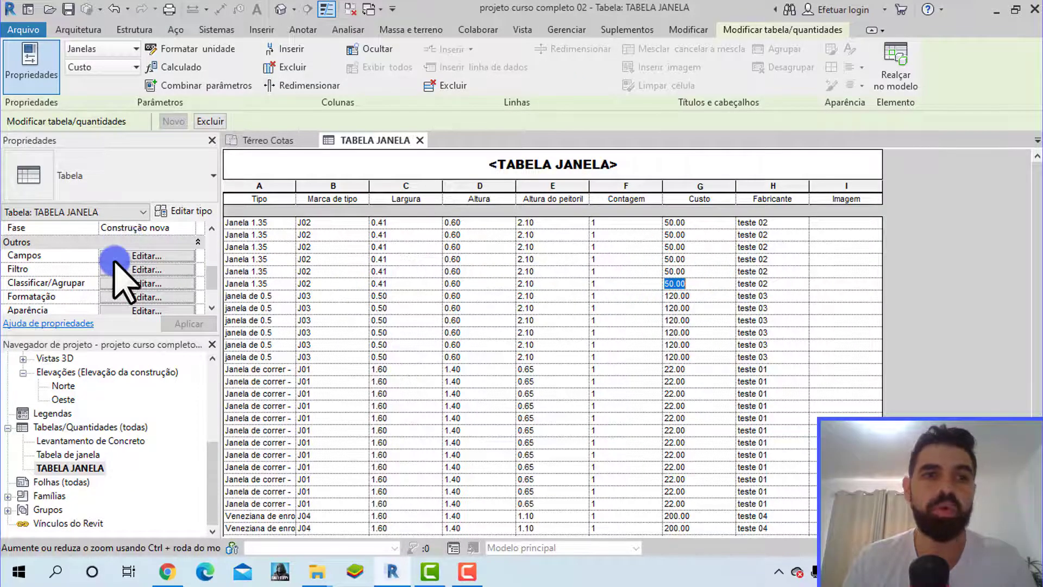
- Turn off Itemizar cada instância in the schedule's Classificar/Agrupar settings, keeping the sorting by Tipo
left_click(114, 259)
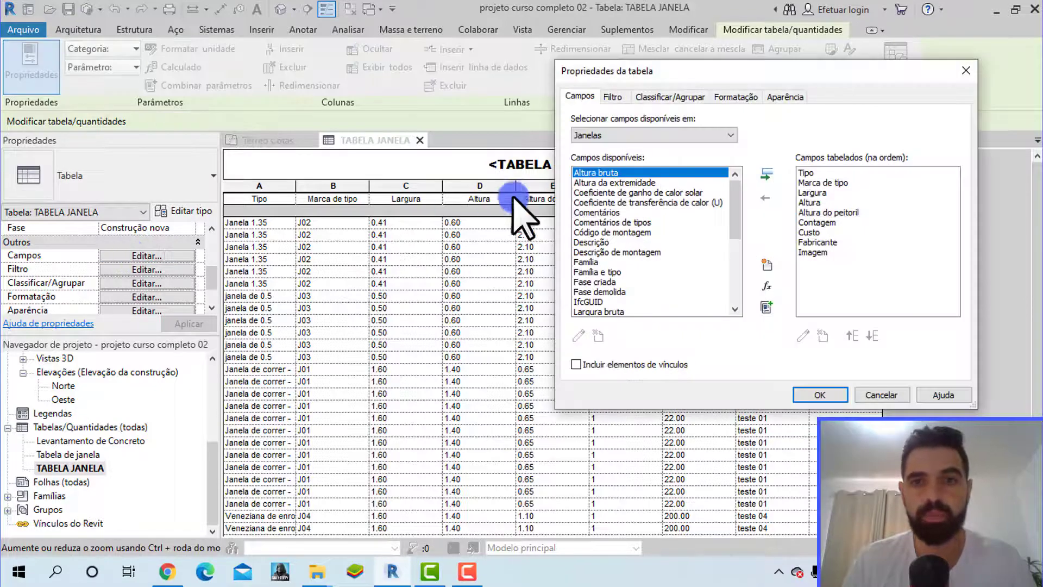
left_click(667, 97)
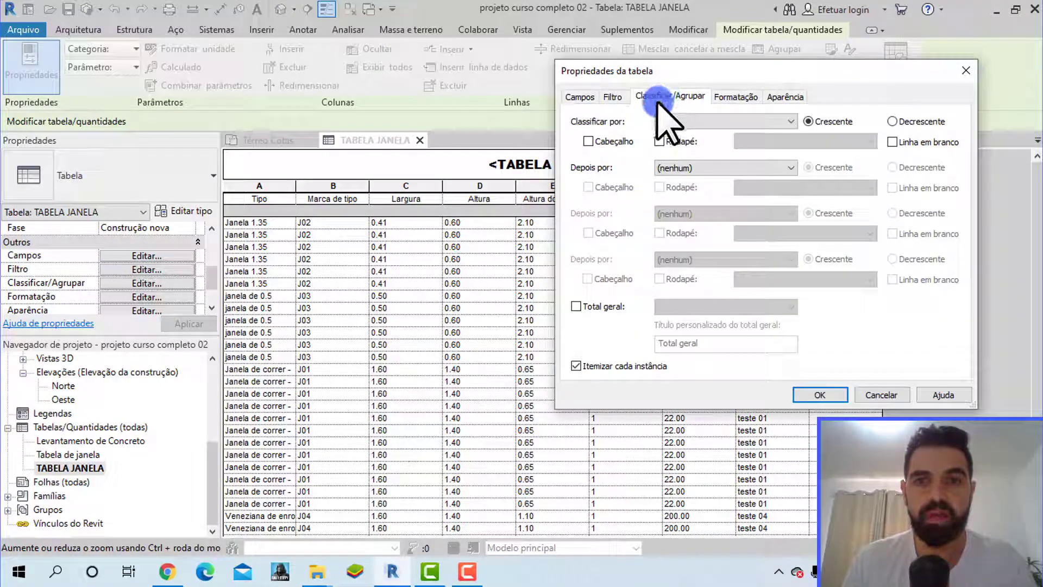
left_click(695, 121)
left_click(690, 134)
left_click(576, 366)
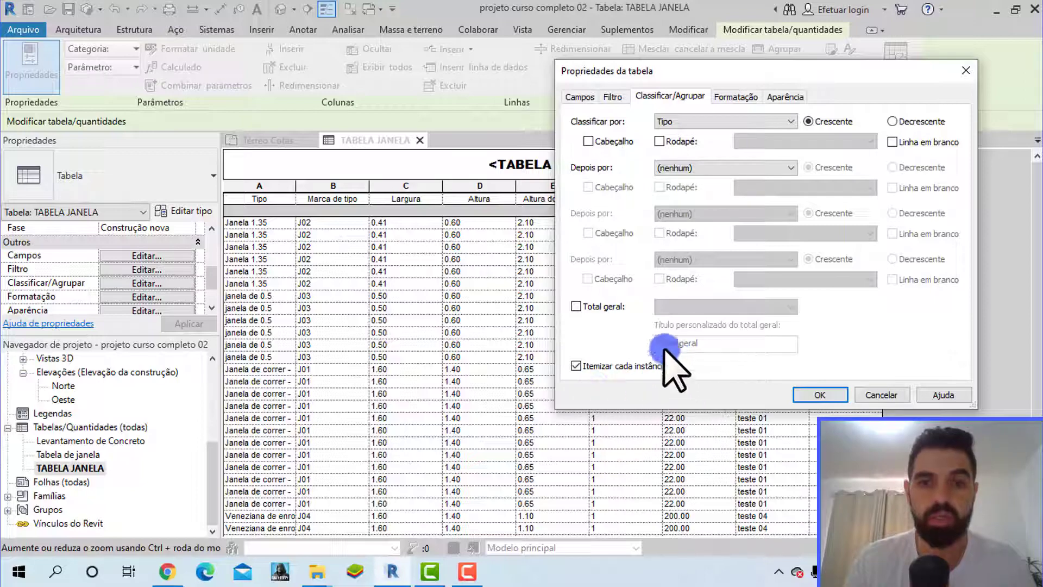
left_click(576, 366)
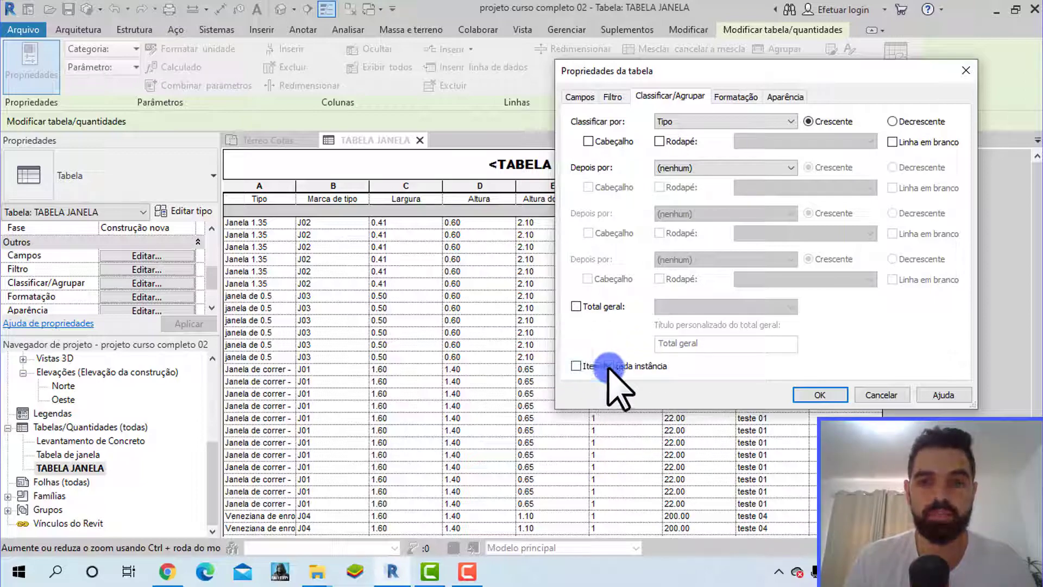
left_click(833, 395)
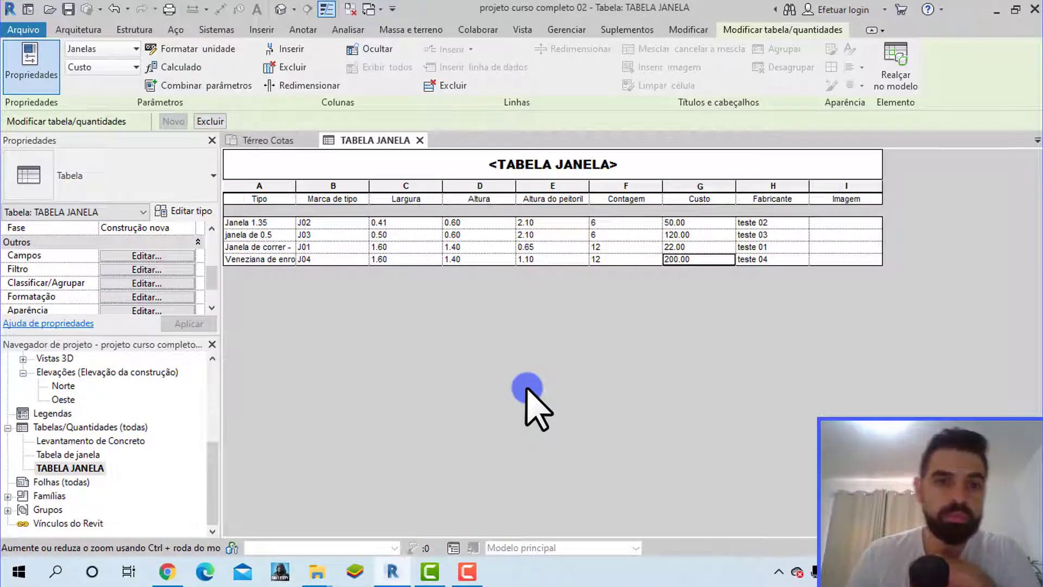
- Change the TABELA JANELA sorting field from Tipo to Marca de tipo in ascending order
left_click(319, 224)
left_click_drag(319, 225, 322, 259)
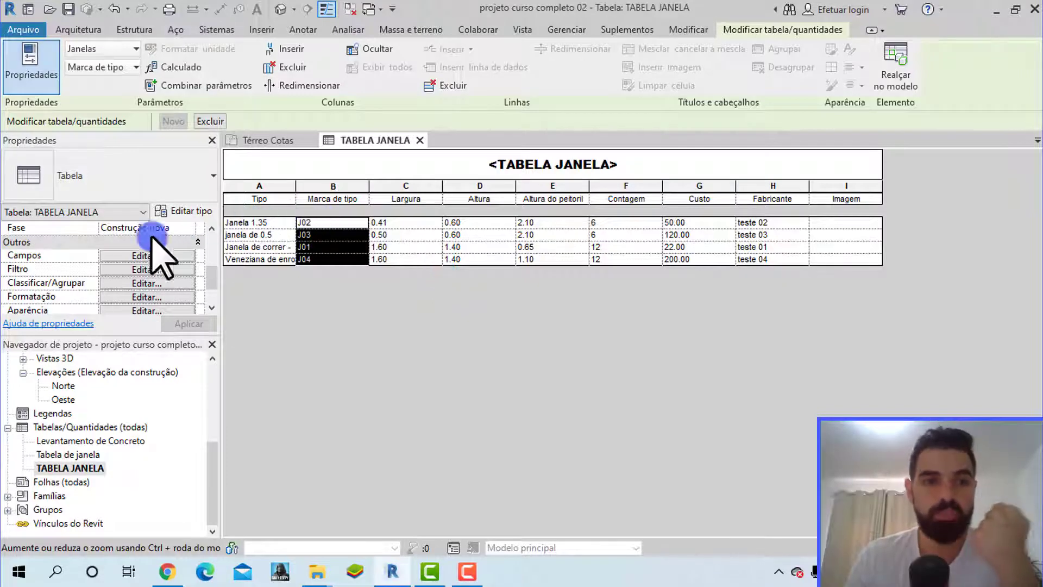
left_click(144, 255)
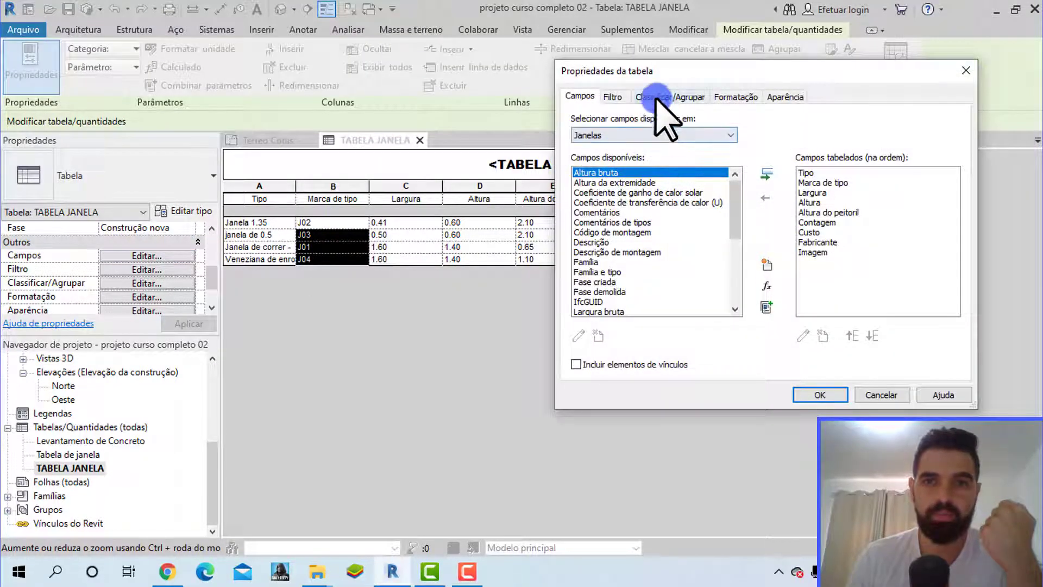
left_click(659, 98)
left_click(706, 121)
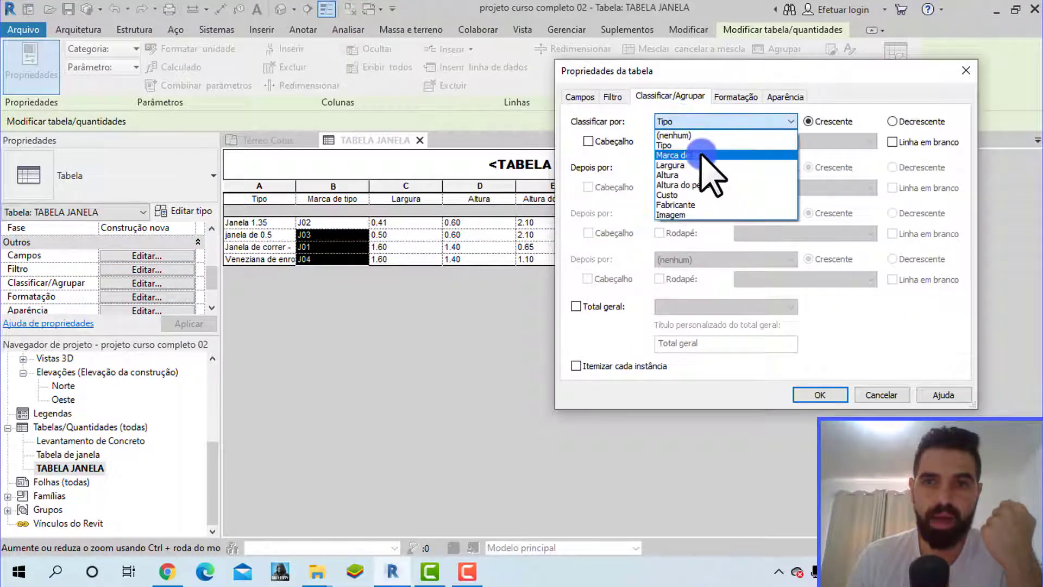
left_click(702, 155)
left_click(815, 395)
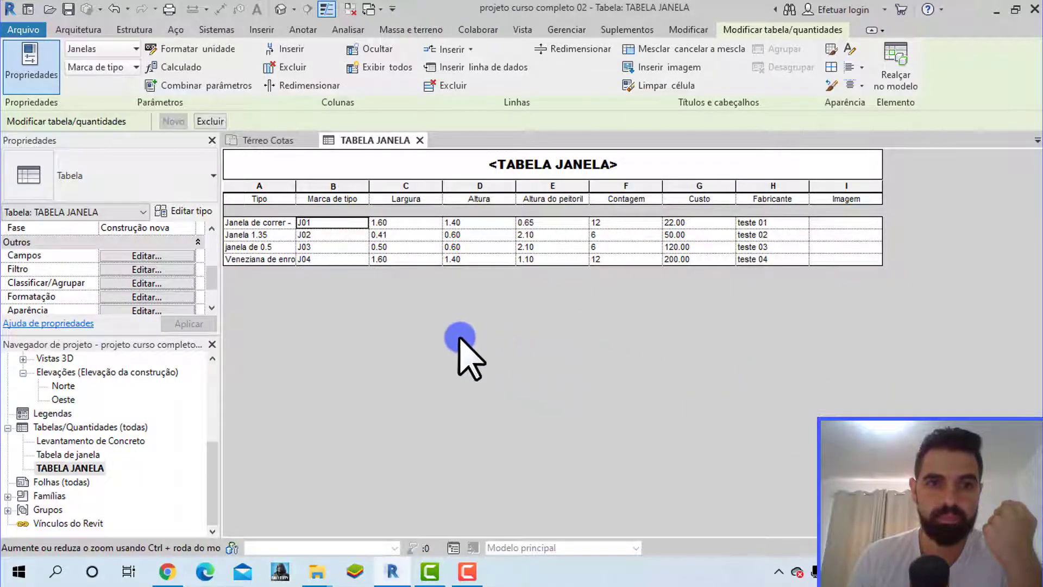
- Go through the Marca de tipo cells from J01 to J04 to check the order of the rows
left_click(327, 223)
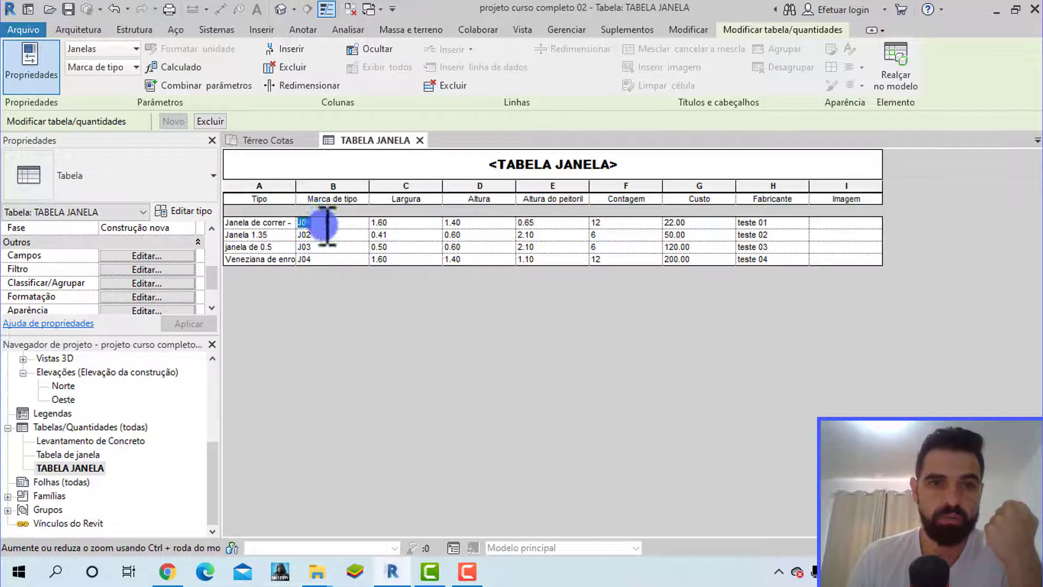
left_click(326, 235)
left_click(328, 247)
left_click(328, 259)
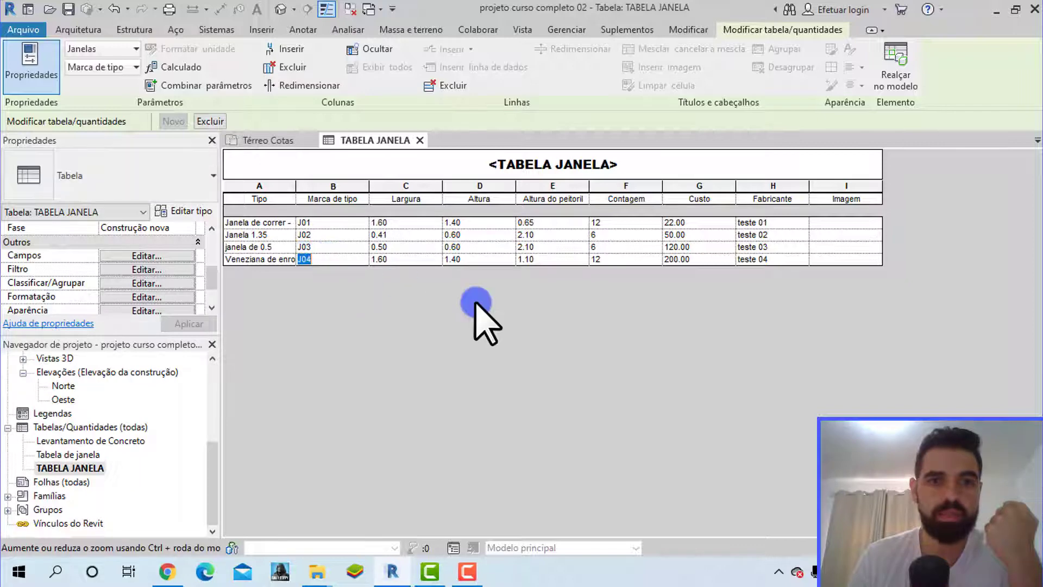
left_click(960, 411)
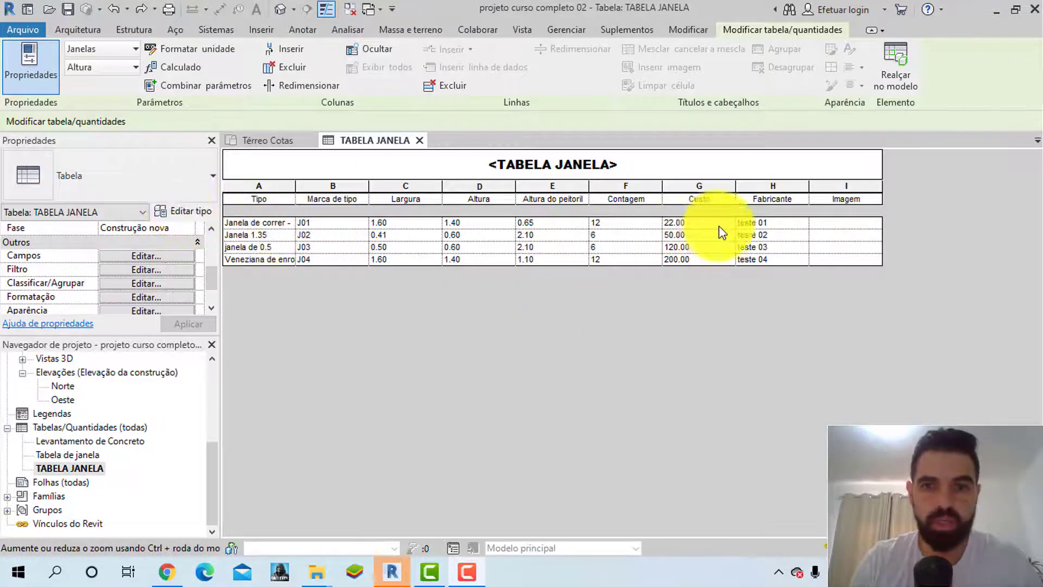
- Set the Fabricante of the J01 window to JJUNIOR JANELAS and apply it to all elements of the type
double_click(780, 222)
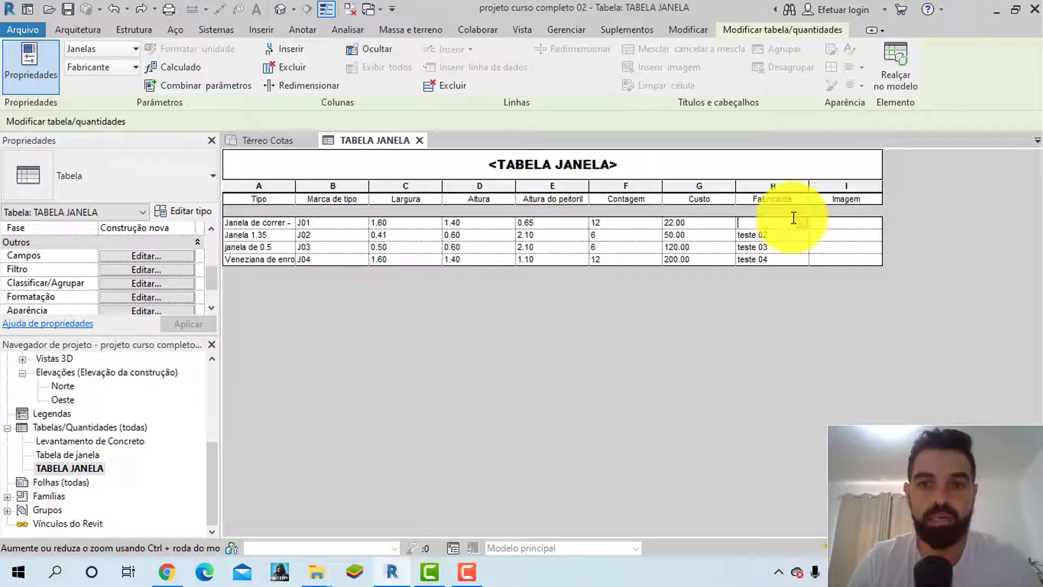
left_click(793, 218)
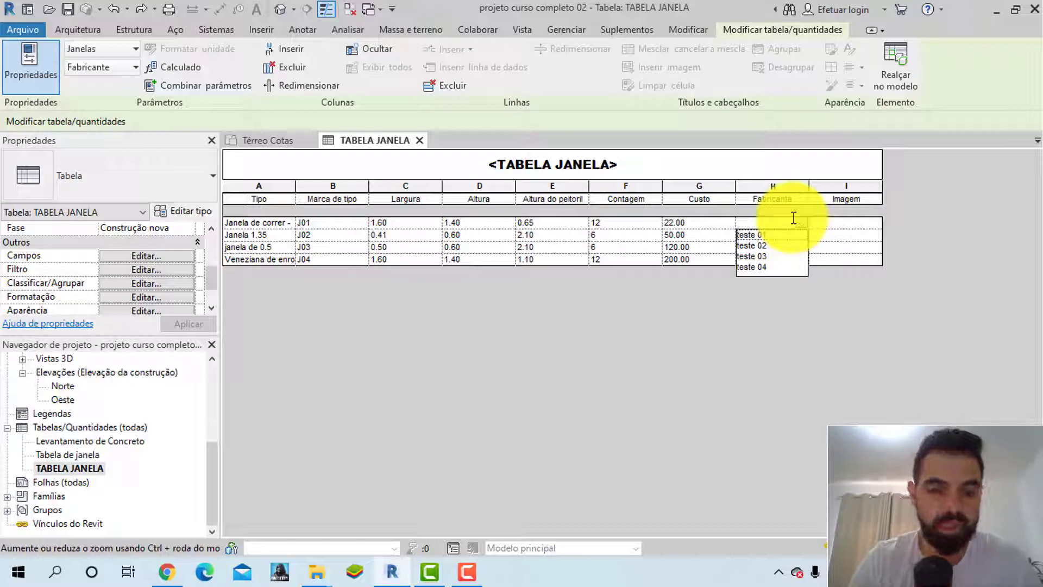
type("j")
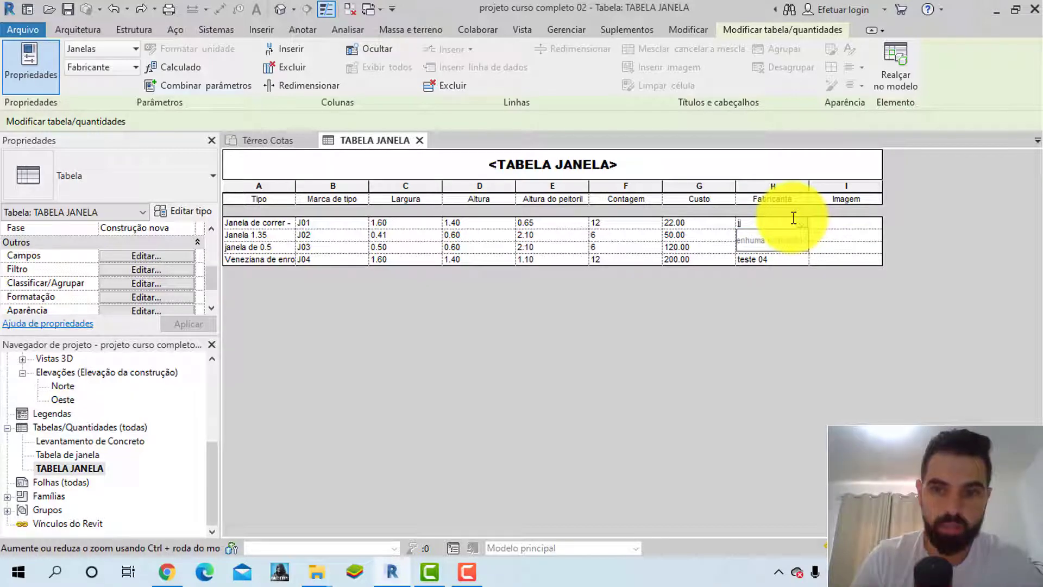
key("BackSpace")
key("BackSpace")
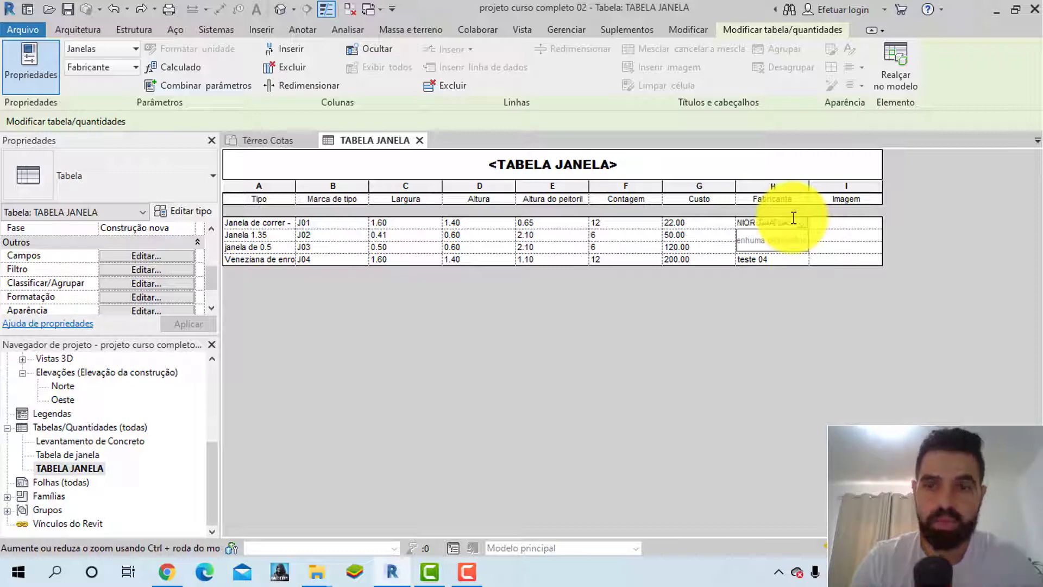
key("Return")
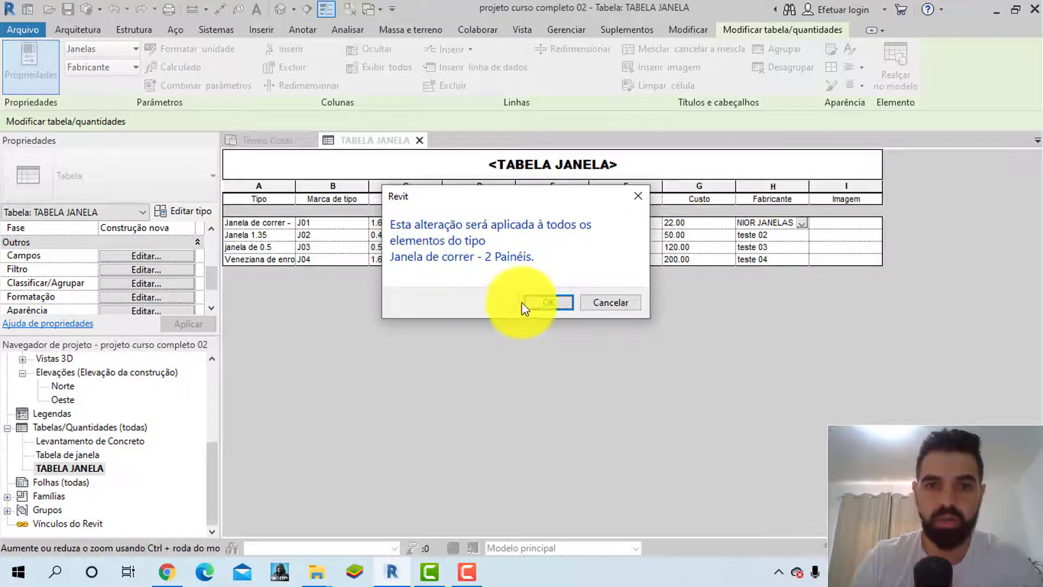
left_click(564, 305)
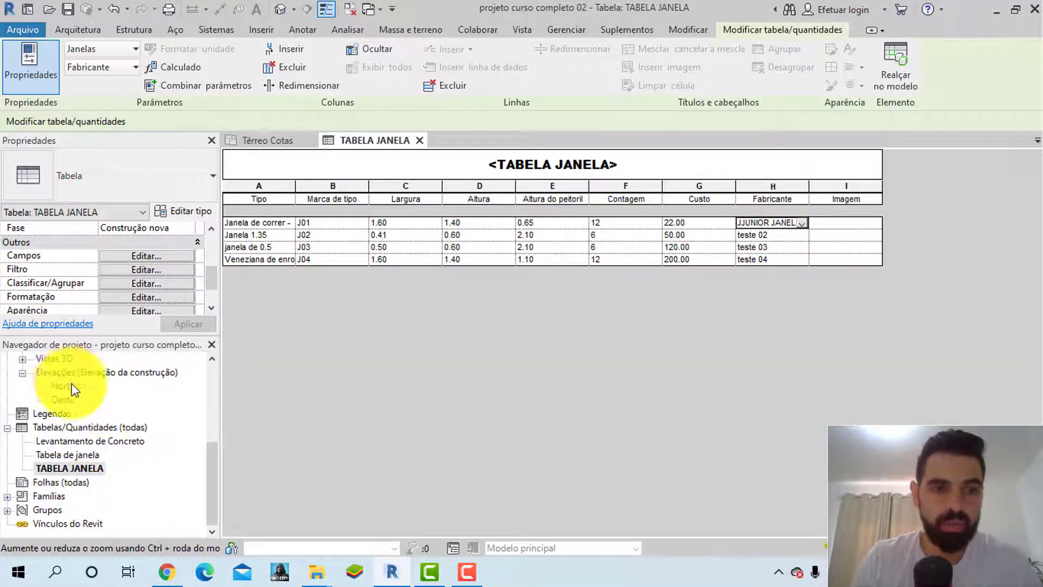
- Open the Térreo Cotas floor plan from the project browser
scroll(76, 388, "up", 4)
scroll(81, 390, "down", 1)
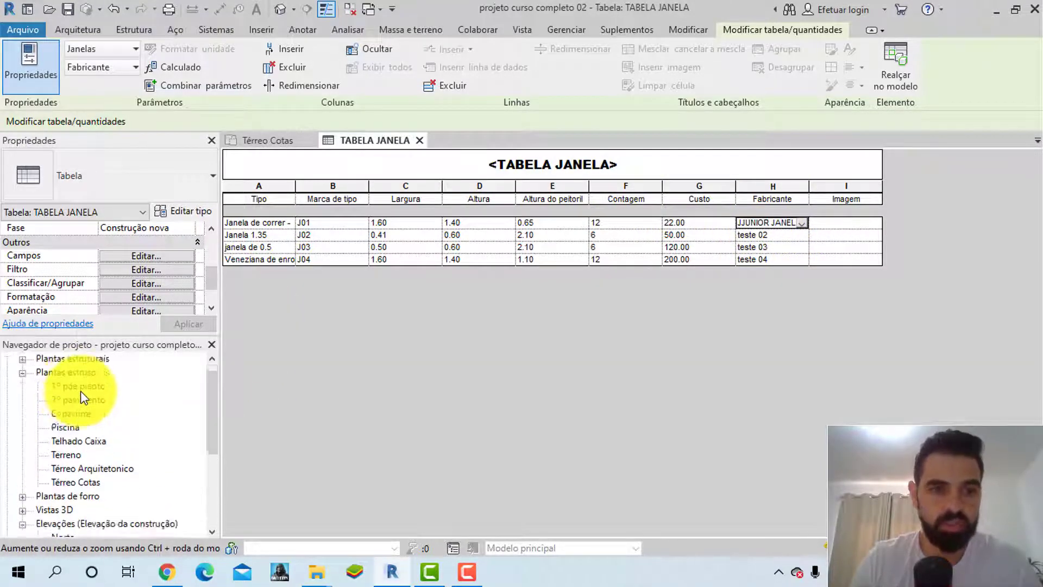
double_click(92, 482)
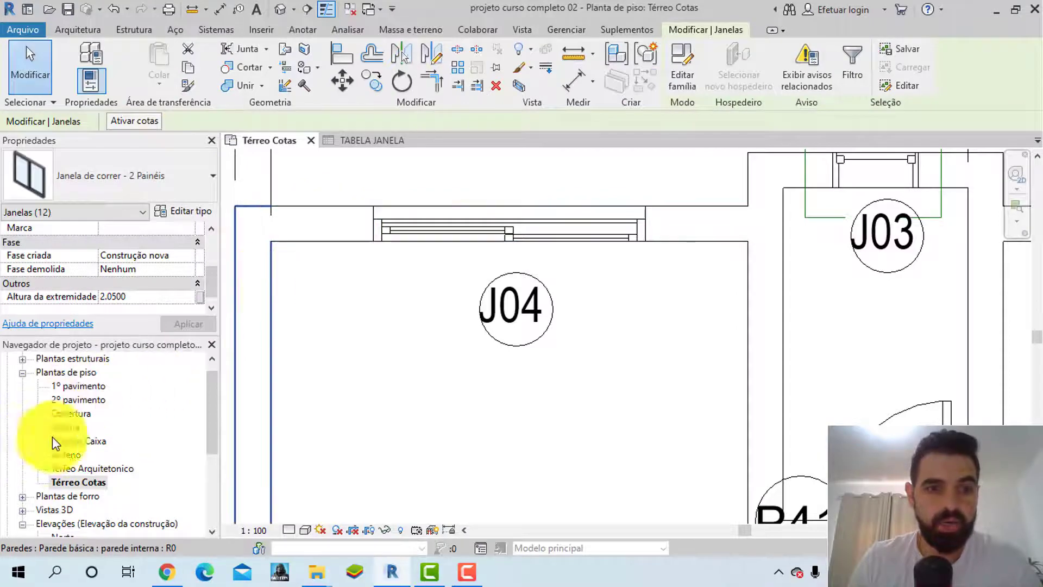
- Start placing a window and choose the Janela de correr - 2 Painéis type among the available window types
left_click(81, 29)
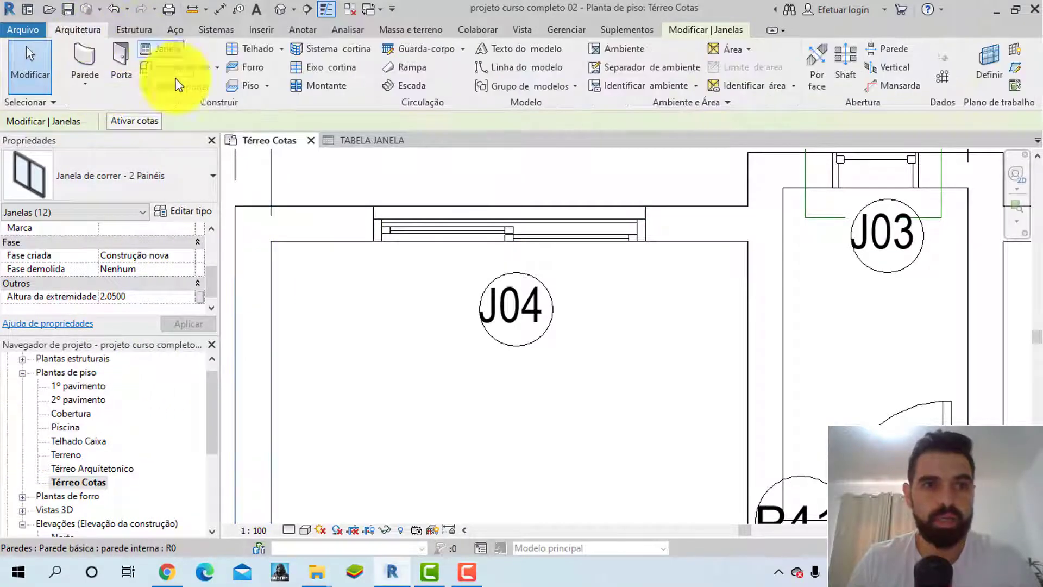
left_click(163, 48)
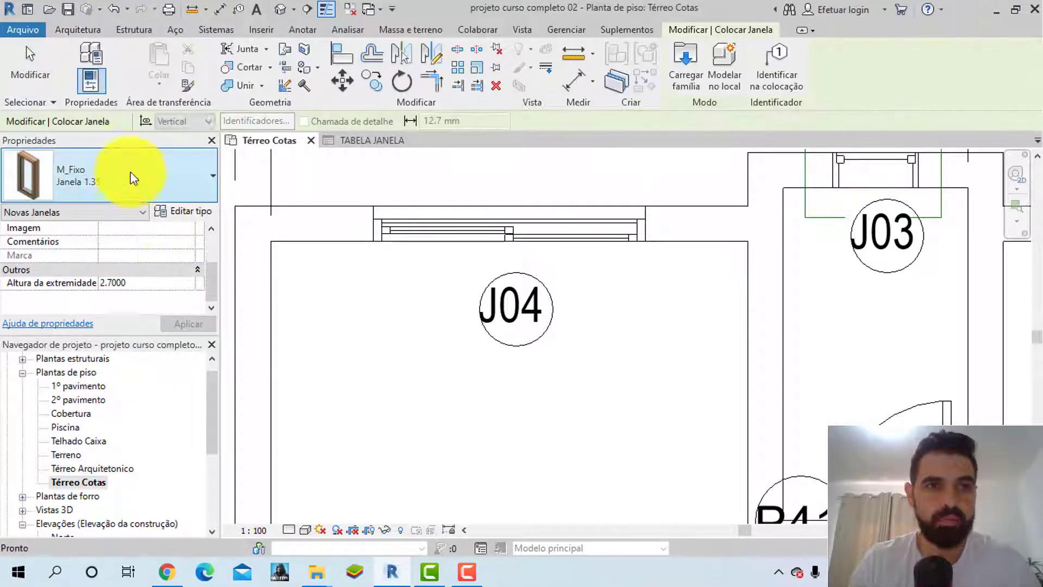
left_click(112, 177)
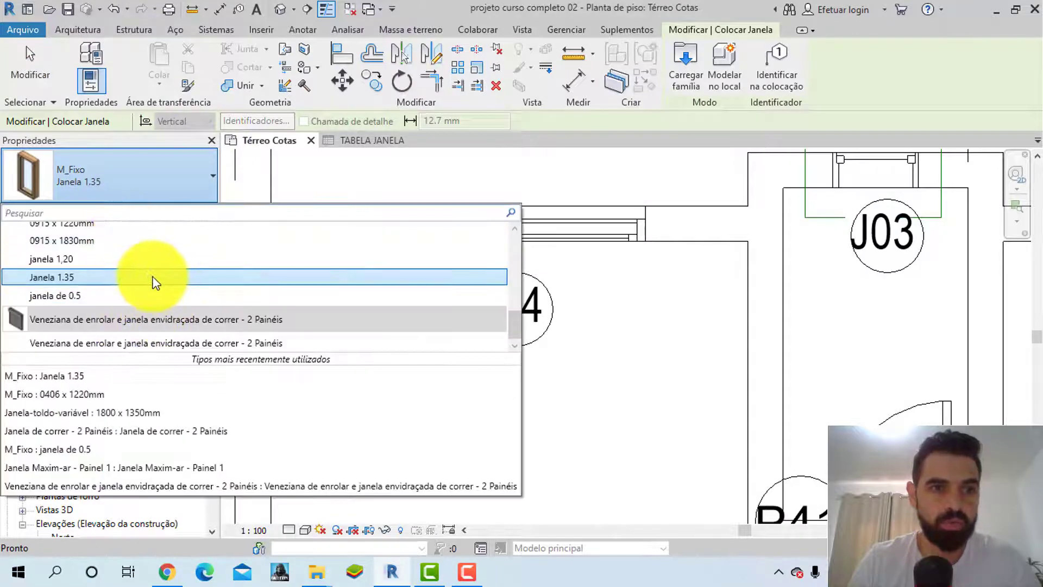
scroll(154, 282, "up", 10)
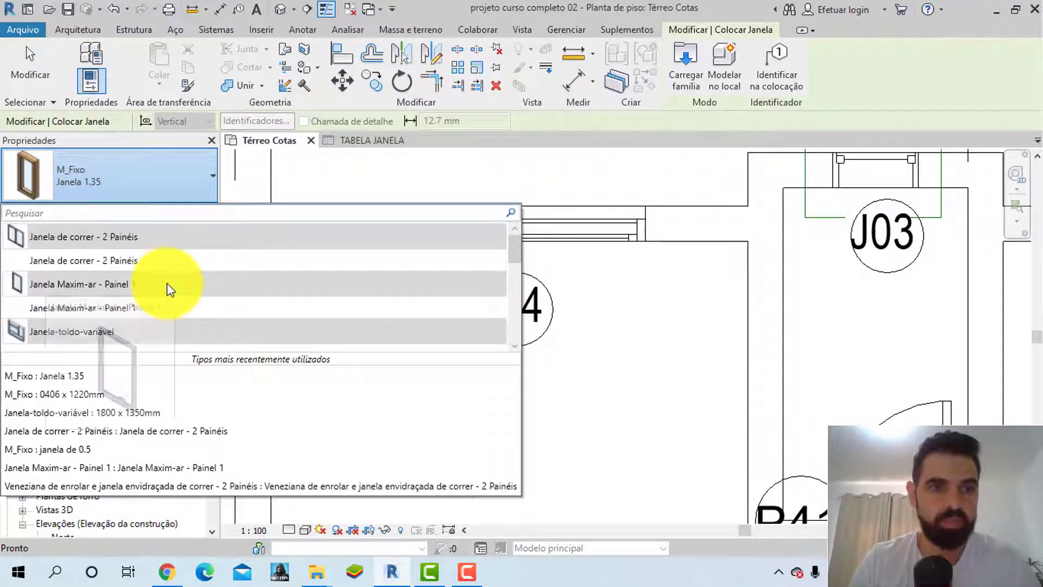
scroll(223, 297, "down", 1)
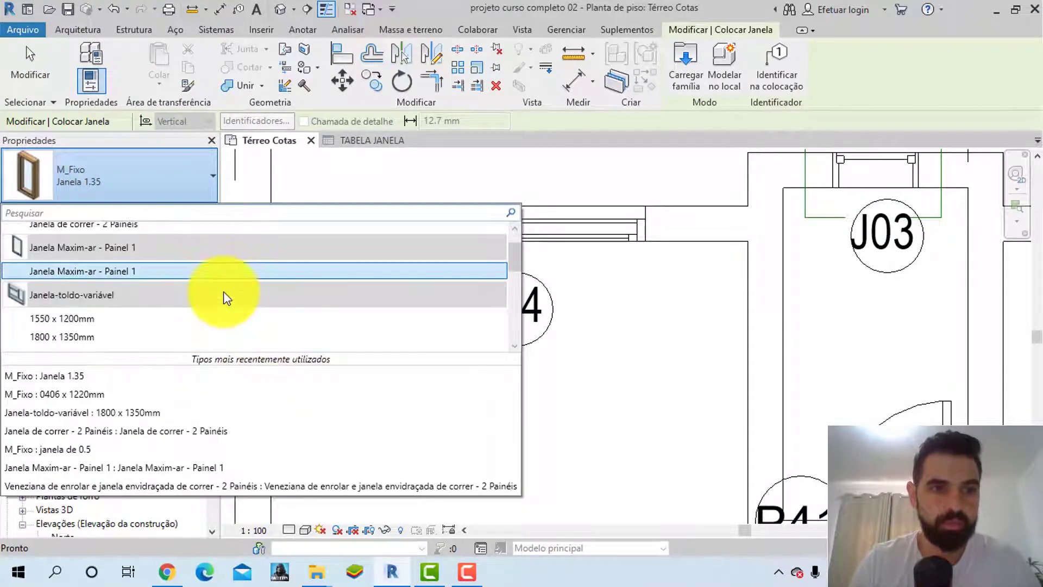
scroll(223, 291, "down", 1)
scroll(223, 292, "down", 2)
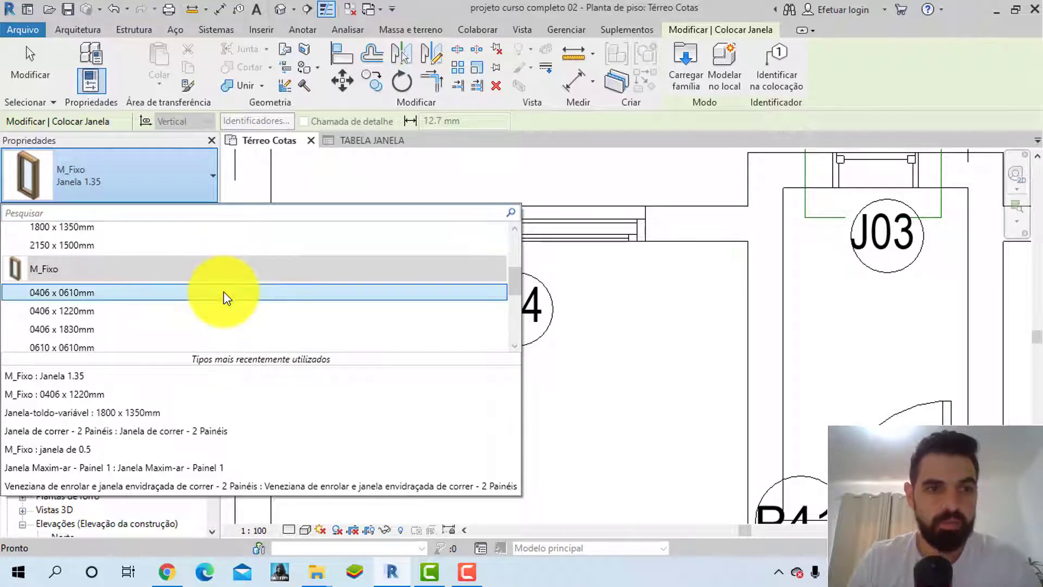
scroll(223, 291, "down", 5)
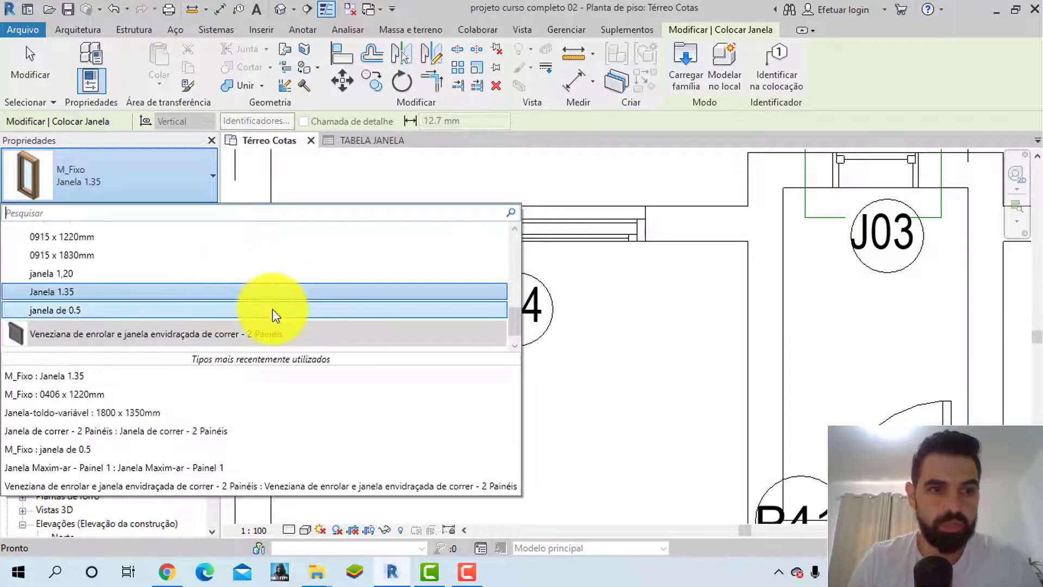
scroll(273, 310, "down", 1)
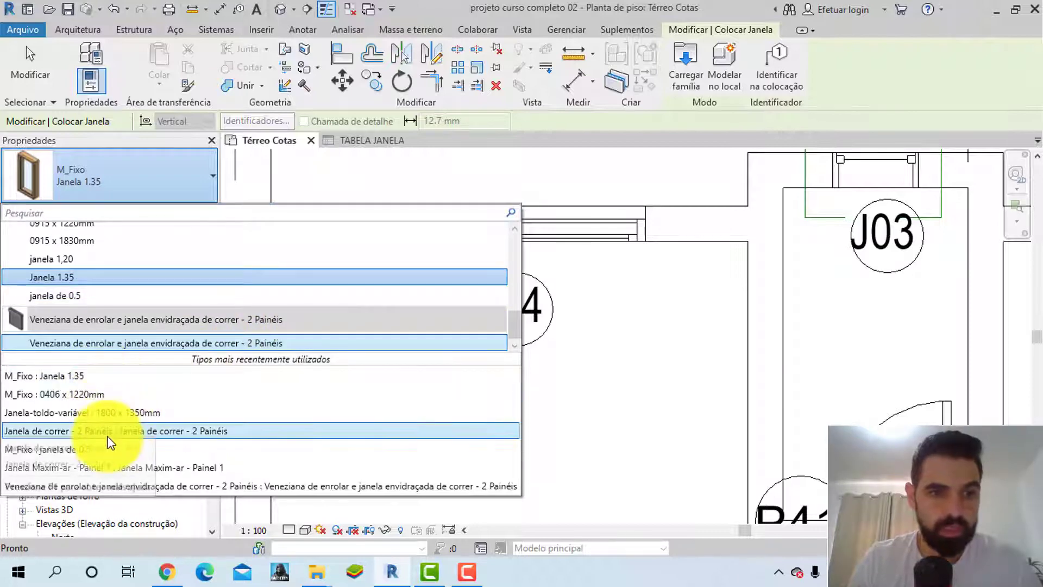
left_click(139, 431)
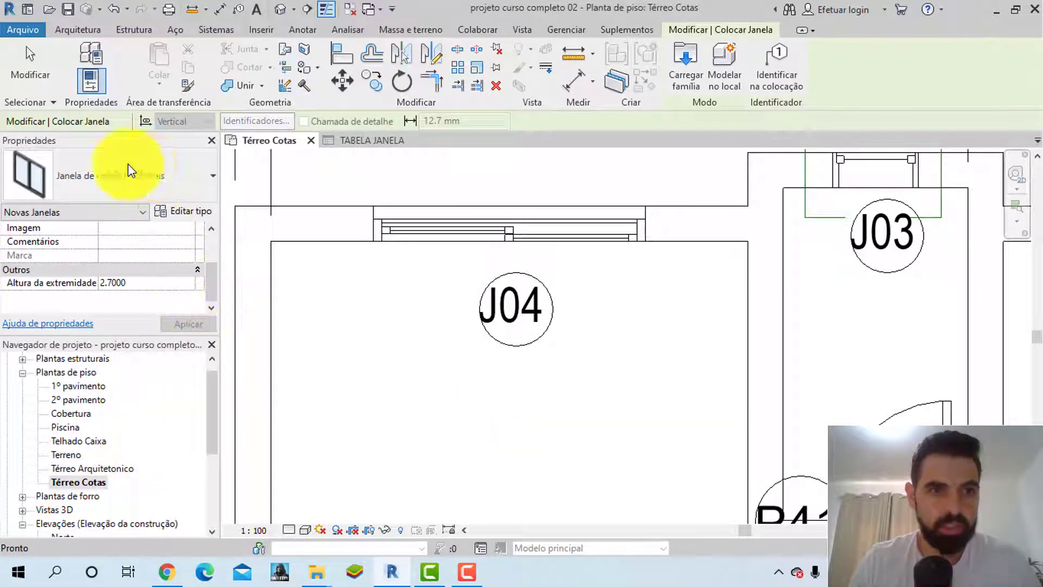
- Open the type properties of Janela de correr - 2 Painéis and examine the Fabricante value in Dados de identidade
left_click(183, 212)
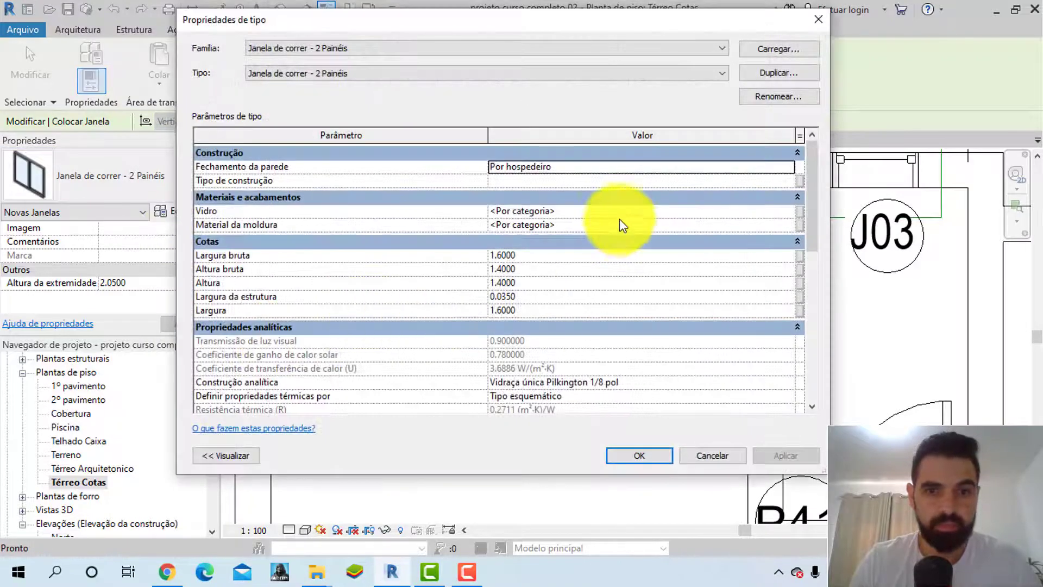
scroll(623, 225, "down", 5)
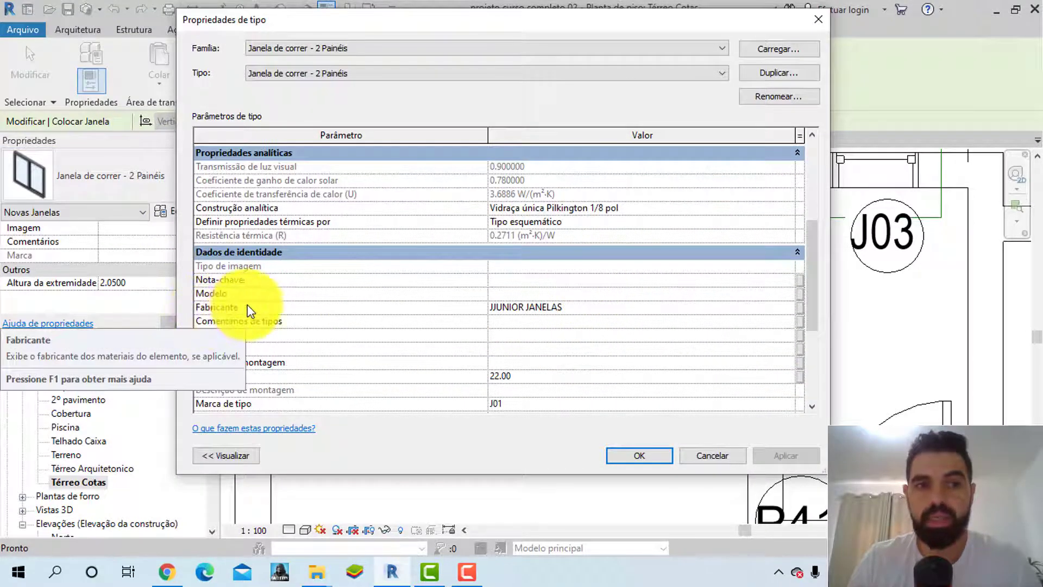
left_click(570, 308)
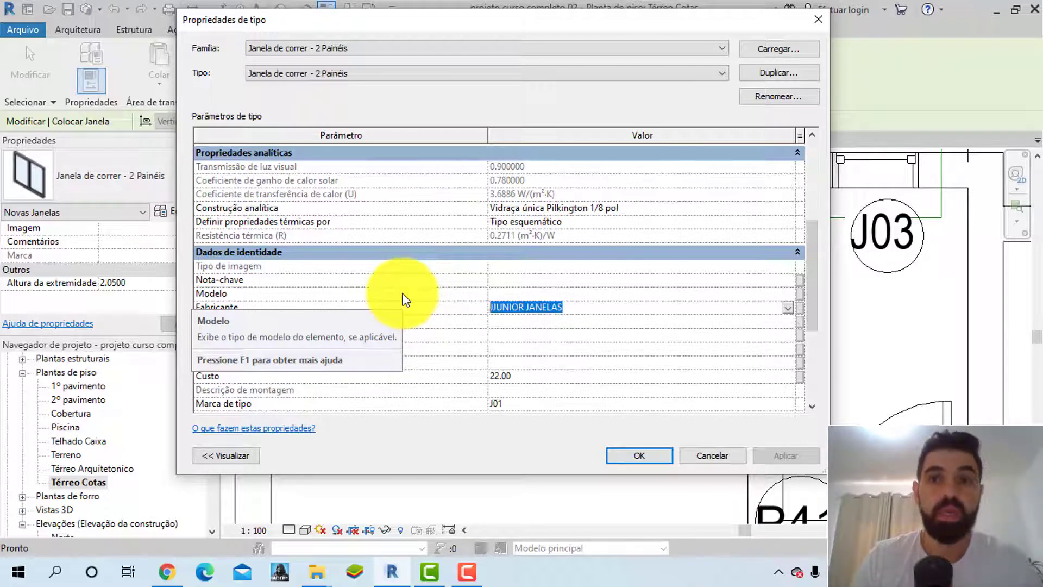
- Close the window's type properties and return to the TABELA JANELA schedule
left_click(818, 20)
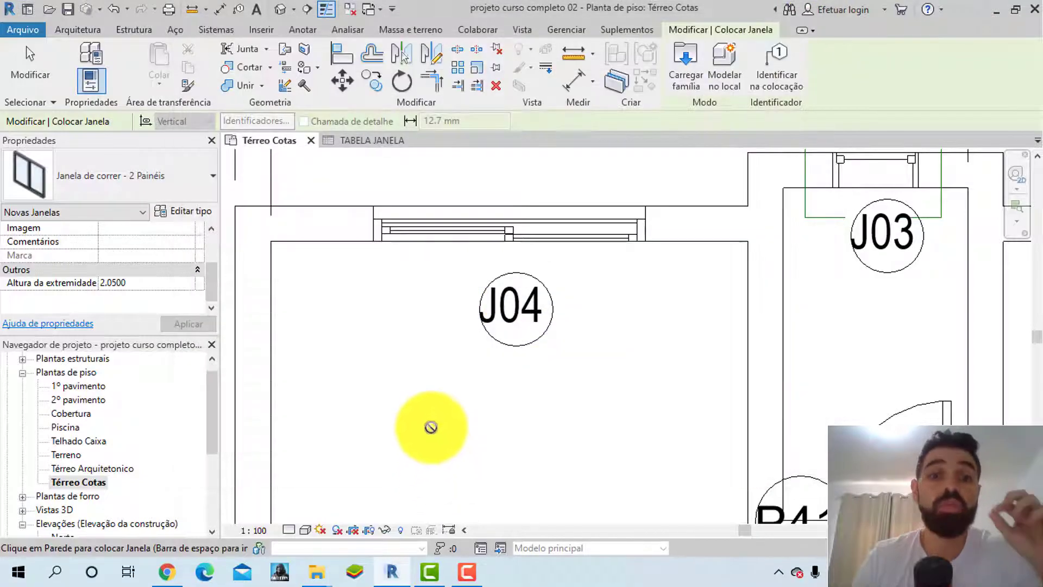
scroll(87, 462, "down", 1)
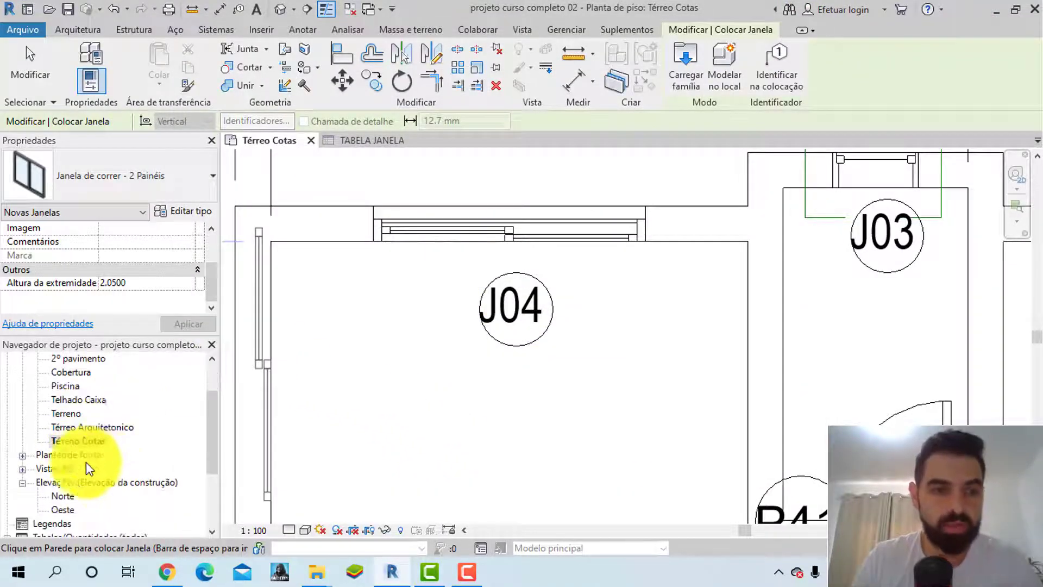
scroll(101, 469, "down", 2)
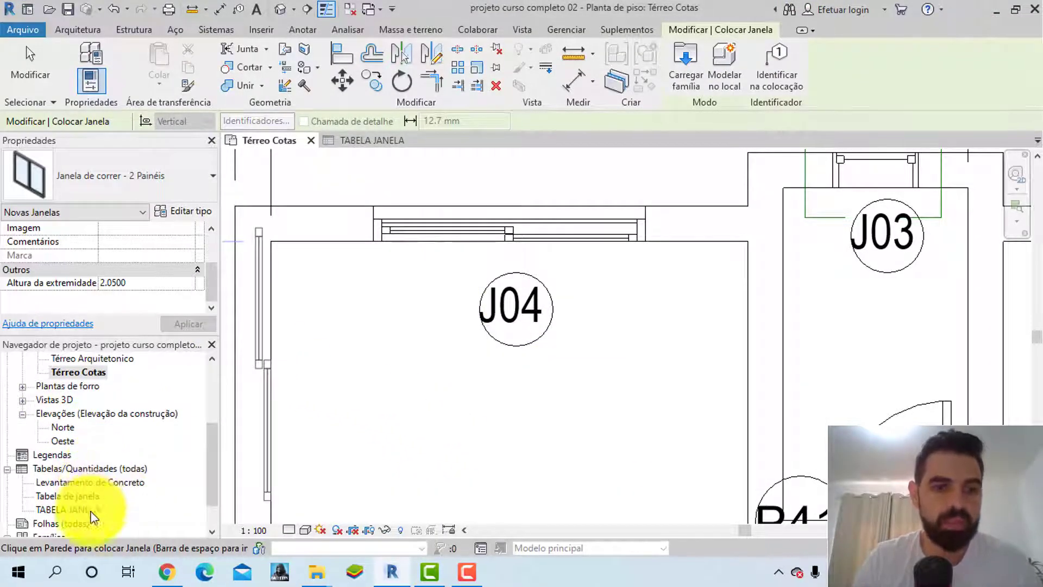
scroll(91, 512, "down", 1)
left_click(88, 495)
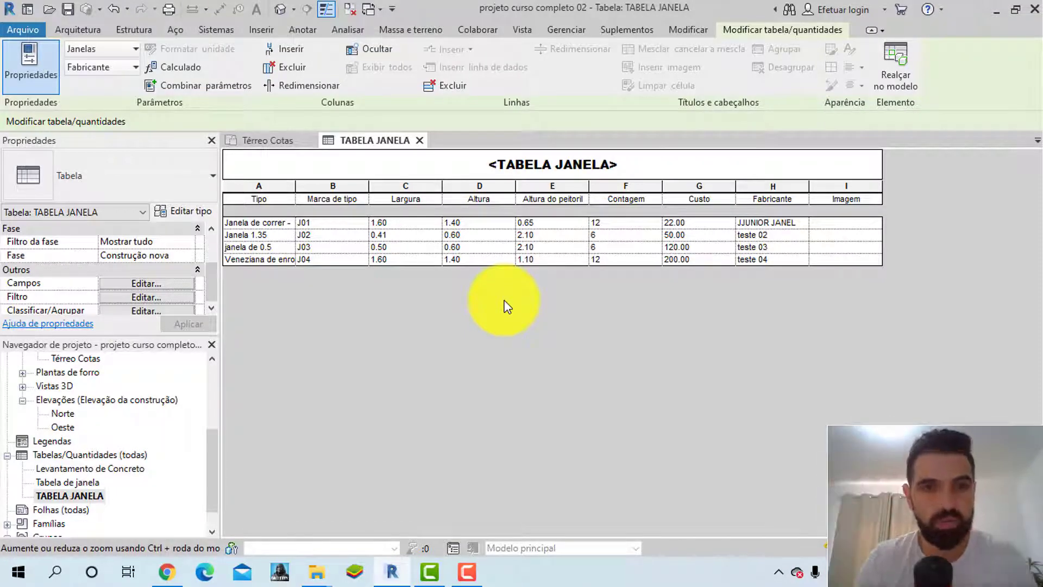
left_click(333, 224)
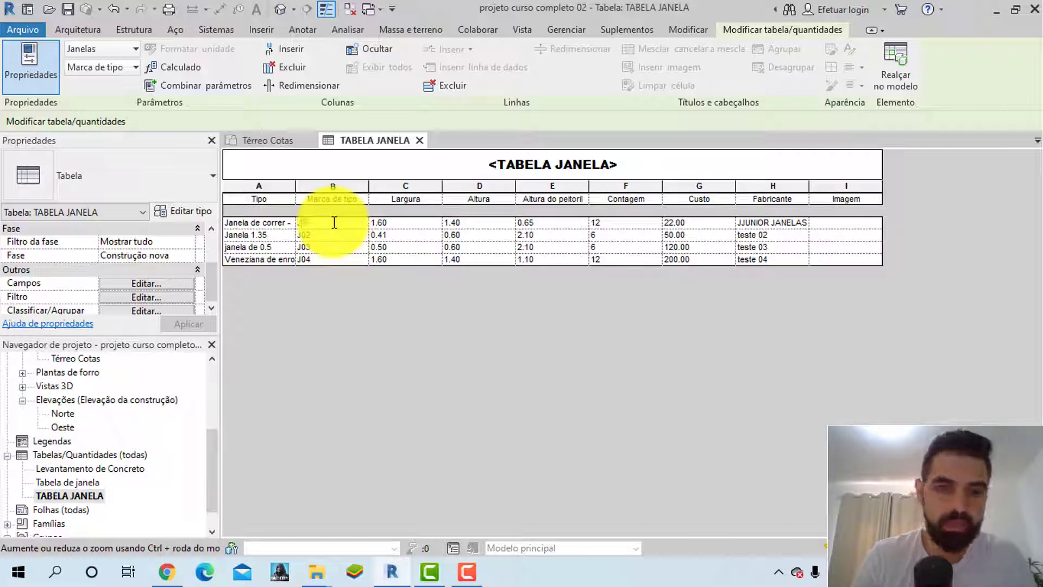
left_click(341, 236)
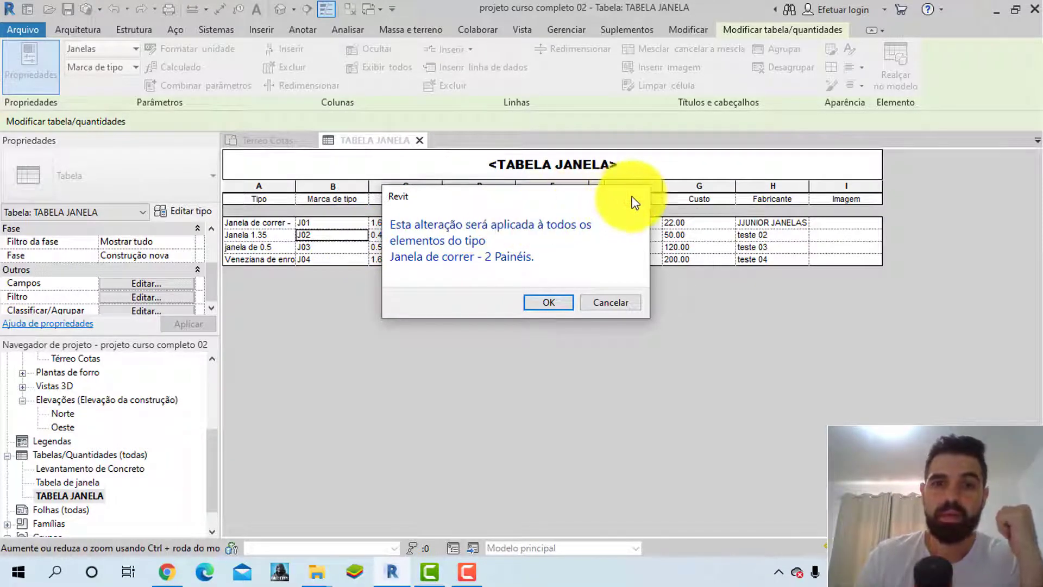
left_click(585, 298)
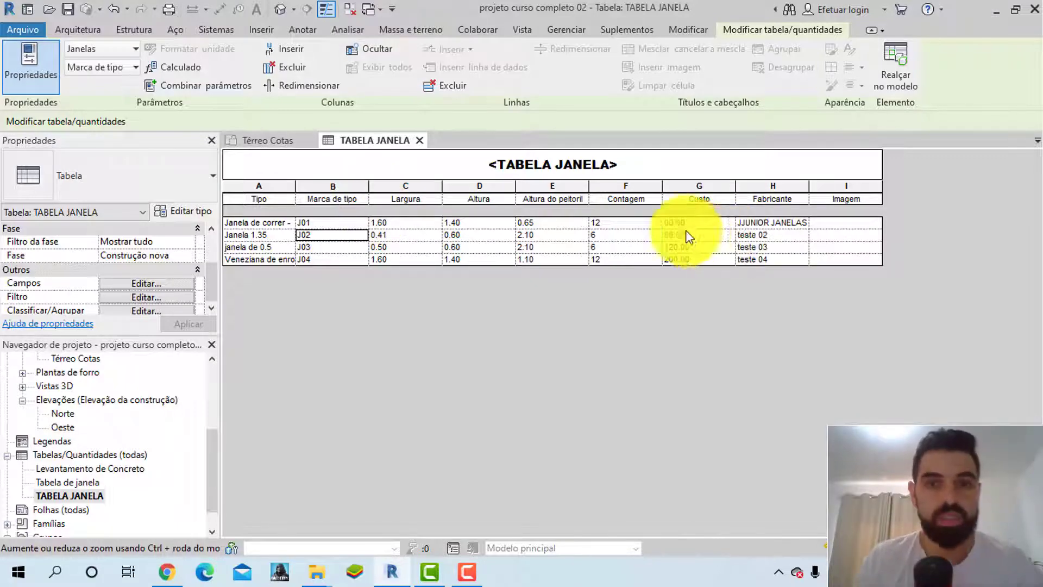
- Set the Altura of the J01 window to 1.50 and apply it to all elements of the type
left_click(549, 223)
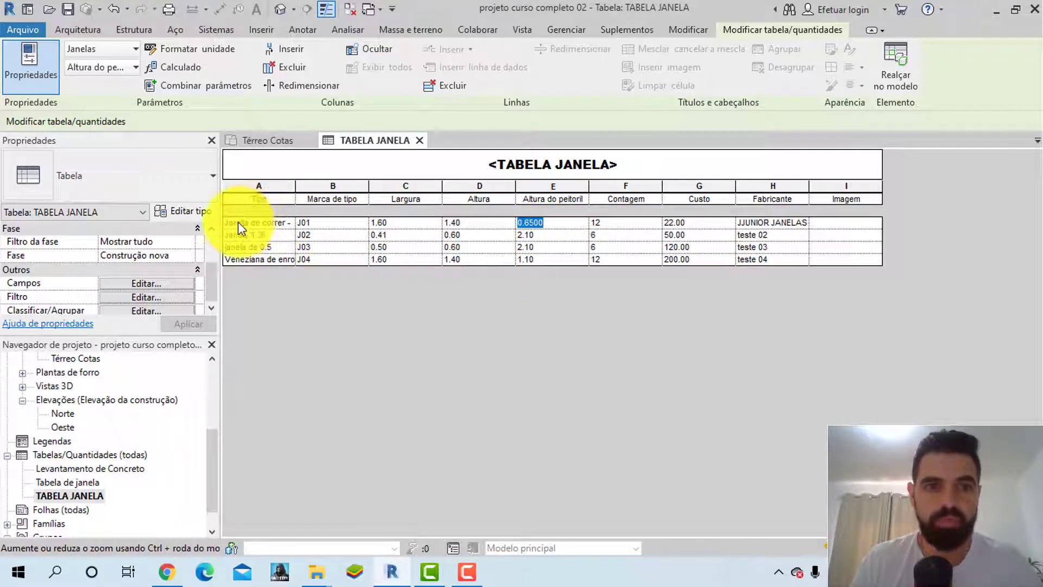
left_click_drag(238, 222, 474, 225)
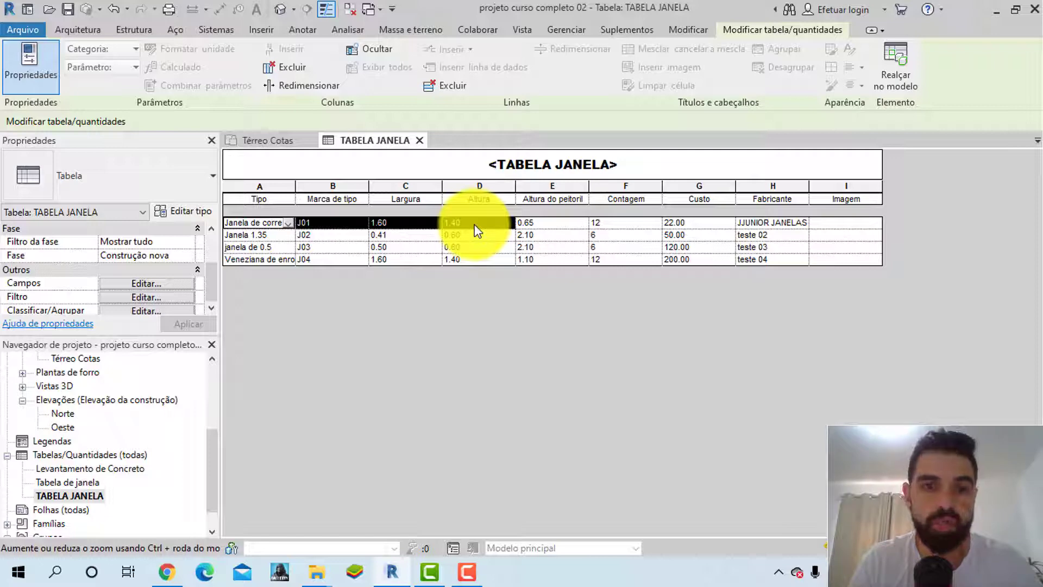
left_click(474, 223)
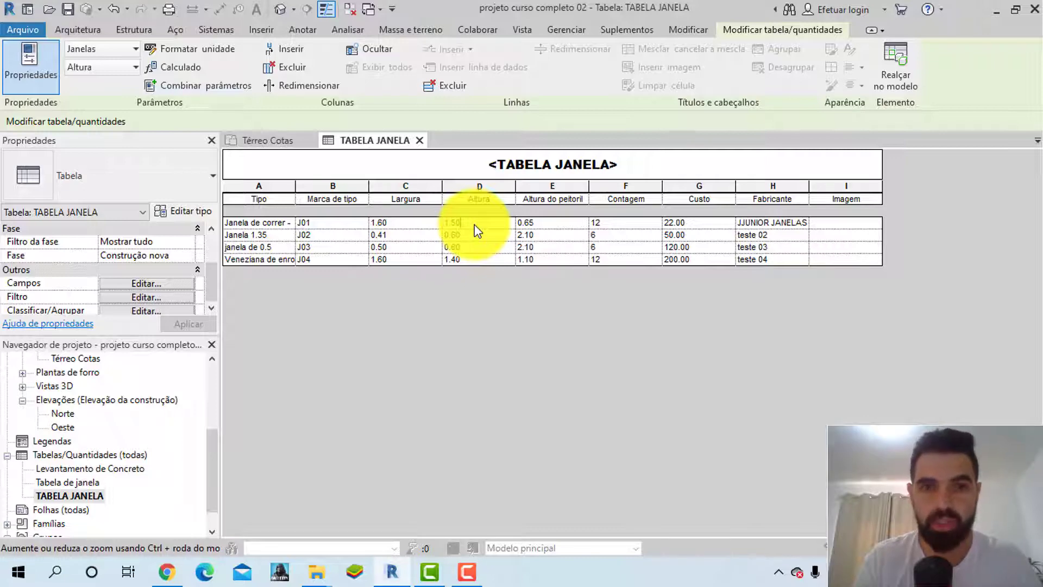
key("Return")
left_click(565, 311)
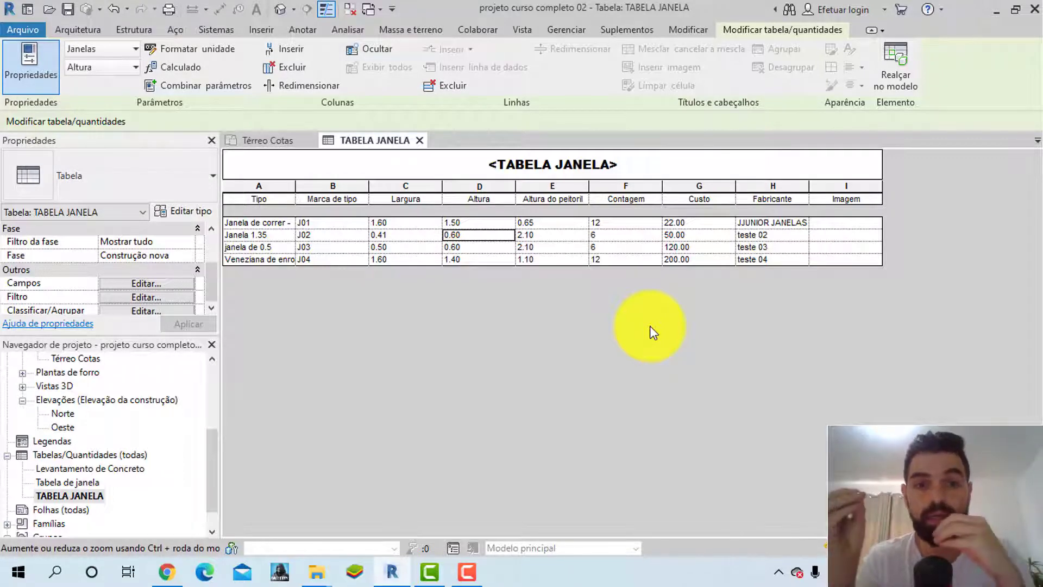
- Examine the J01 window's Altura and the values in the Custo and Fabricante columns of the schedule
left_click(492, 225)
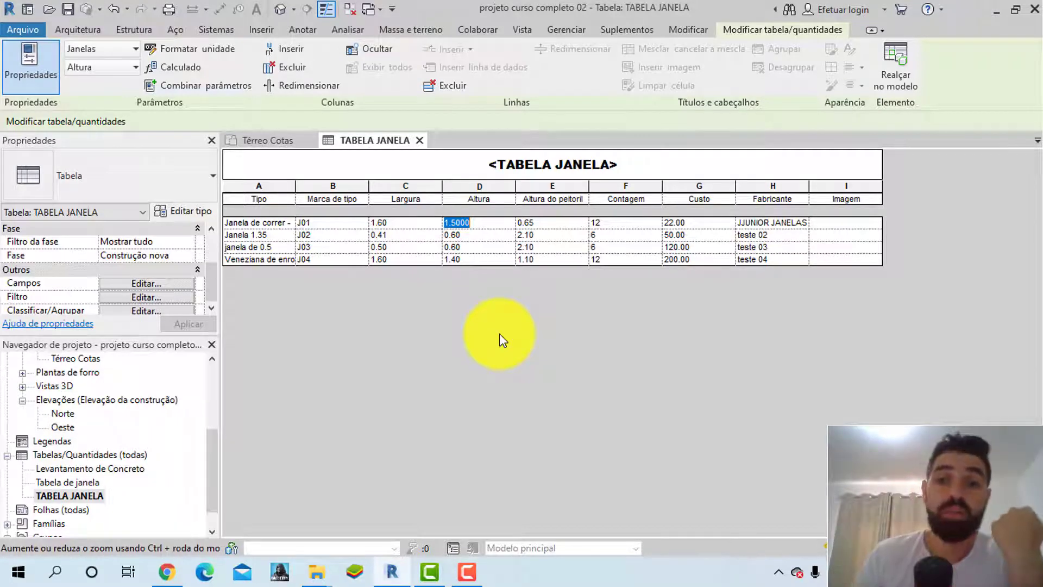
left_click(701, 186)
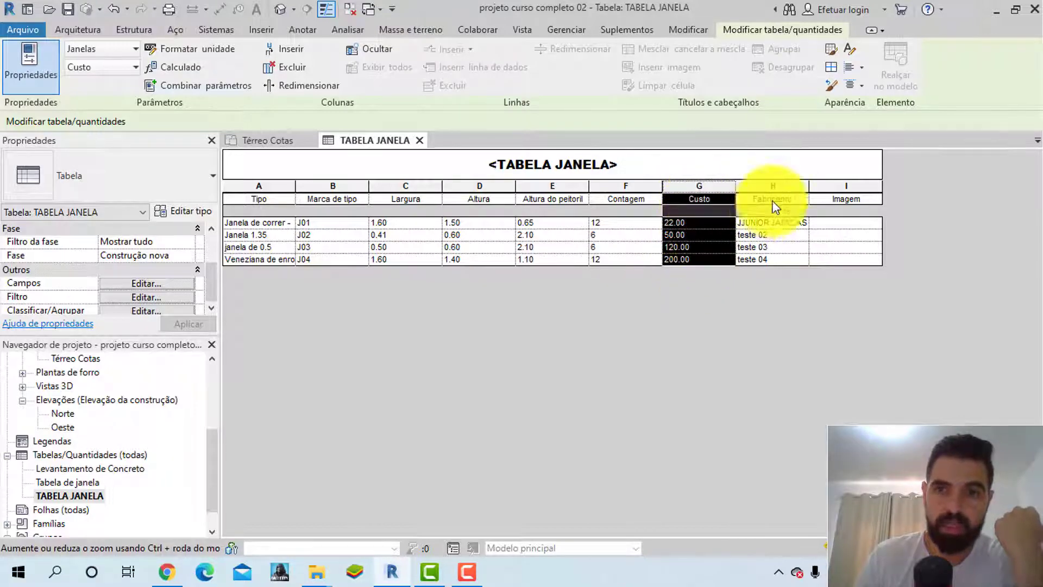
left_click(781, 183)
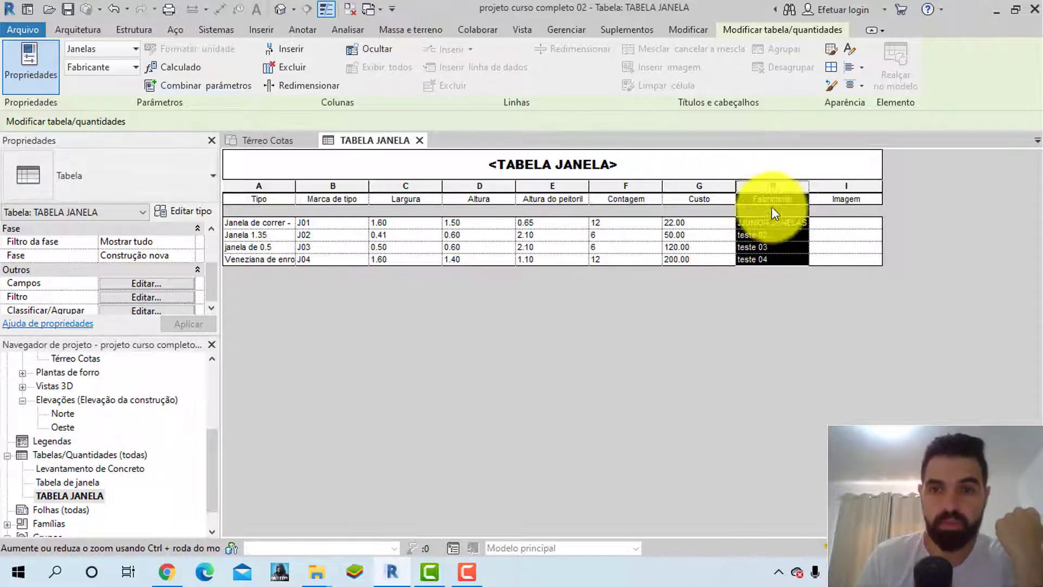
left_click(778, 234)
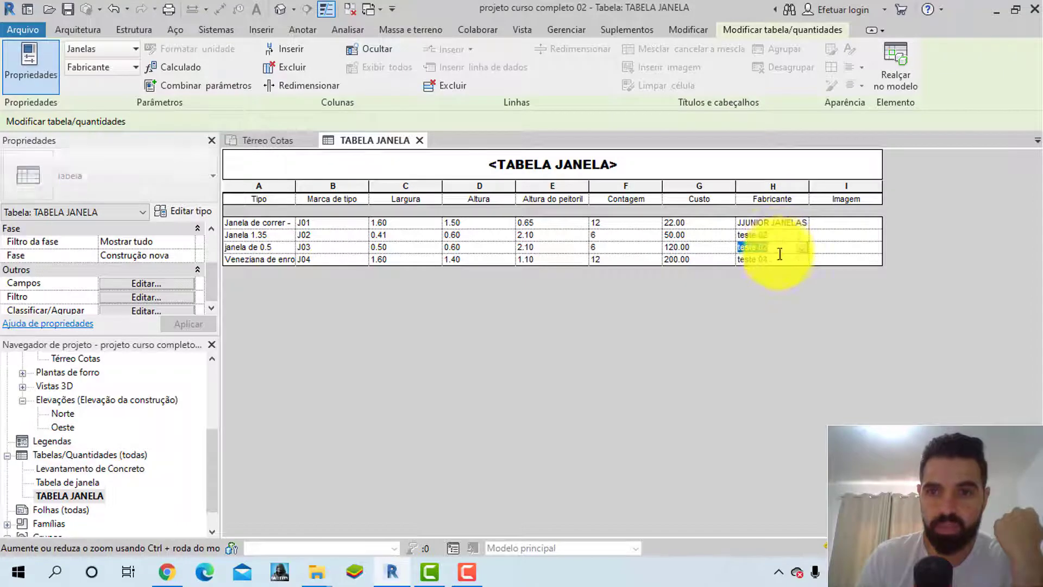
left_click(779, 260)
left_click(686, 235)
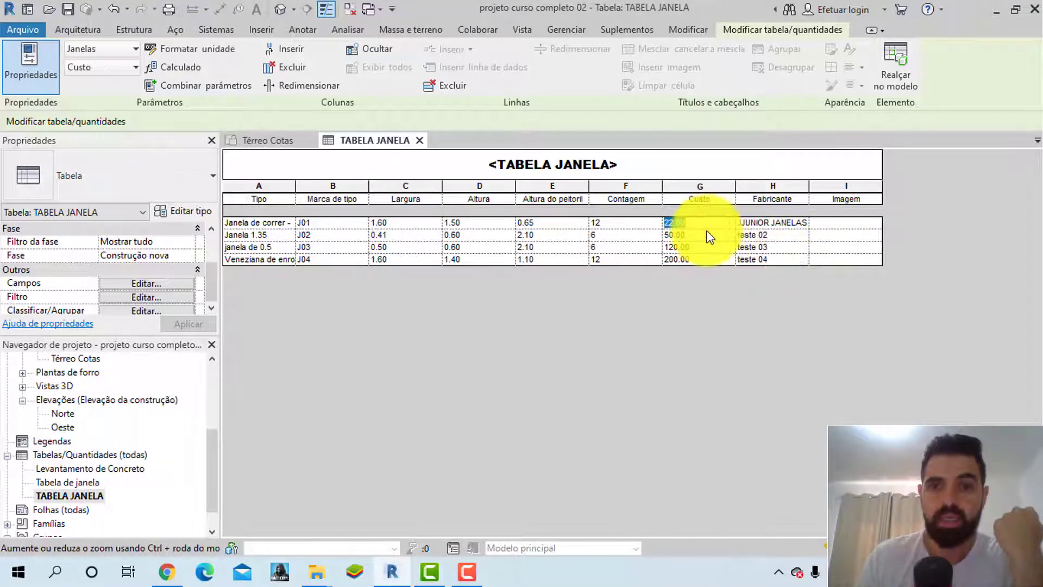
left_click(706, 248)
left_click(703, 259)
left_click(703, 256)
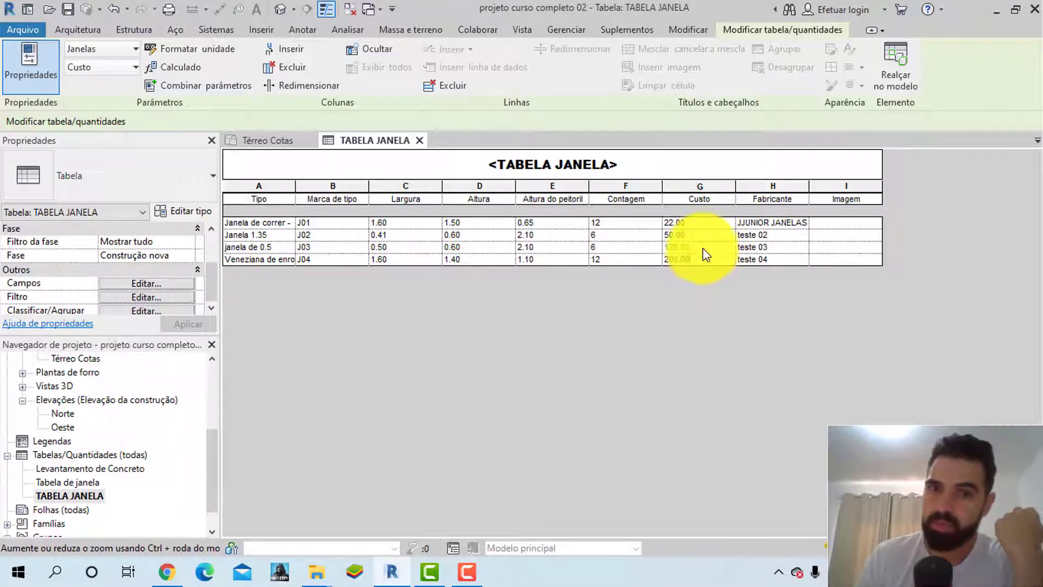
left_click(703, 227)
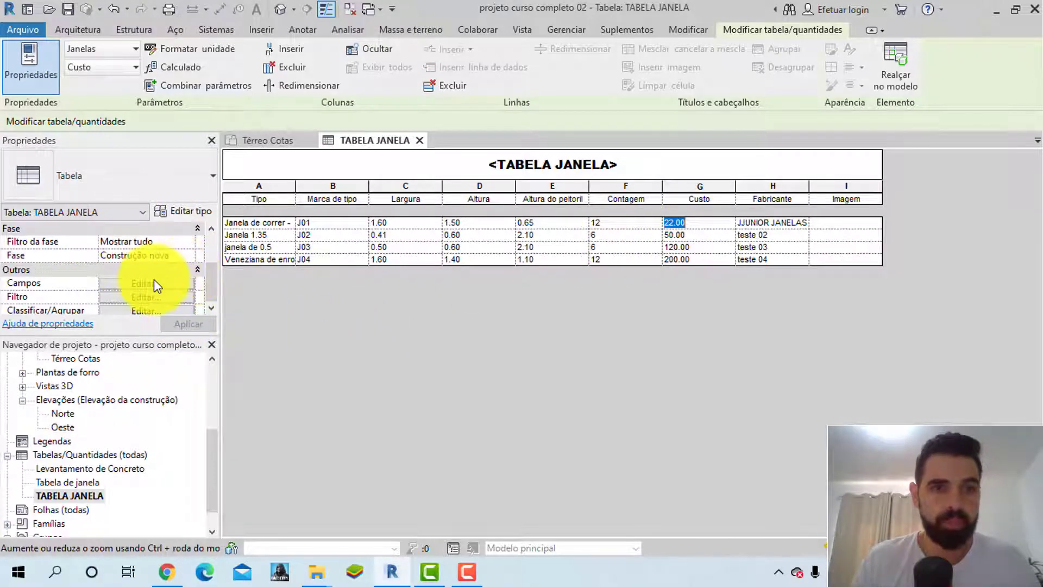
- Open the Térreo Cotas floor plan
scroll(63, 413, "up", 2)
left_click(71, 414)
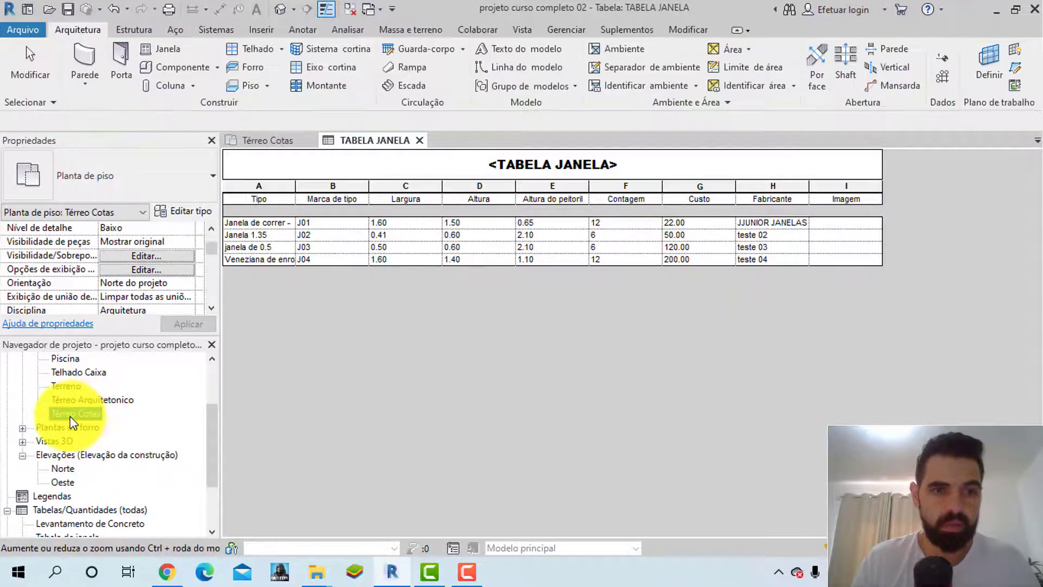
double_click(72, 414)
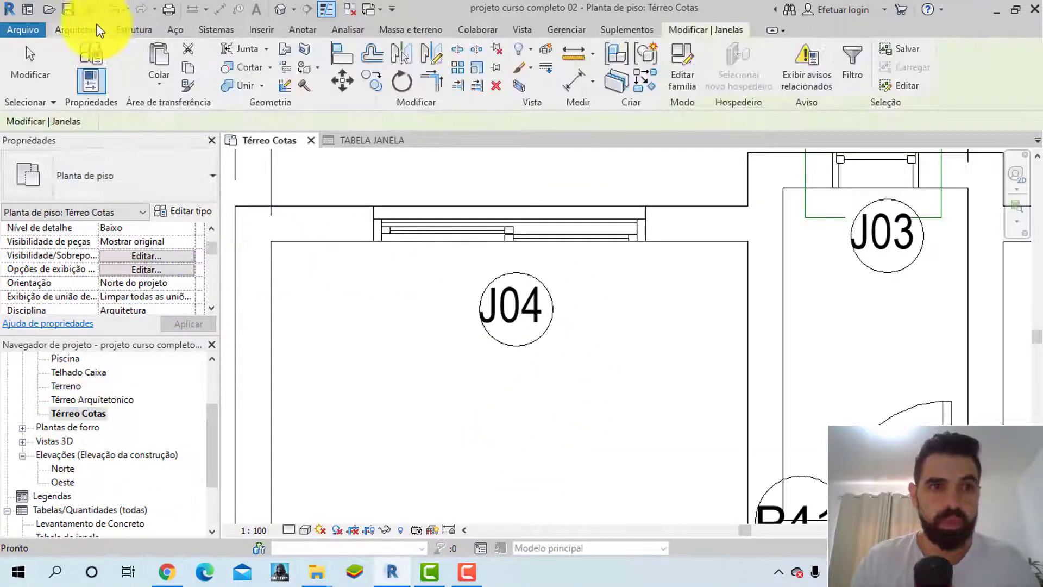
- Start placing a Janela de correr - 2 Painéis window and examine Custo and Marca de tipo in its type properties
left_click(99, 30)
left_click(161, 51)
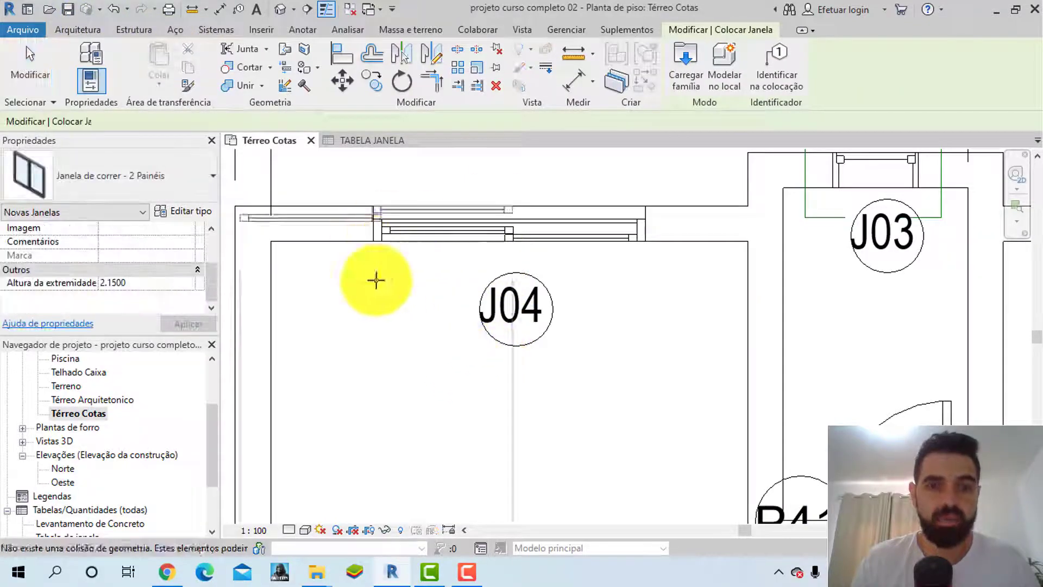
left_click(184, 211)
scroll(518, 314, "down", 5)
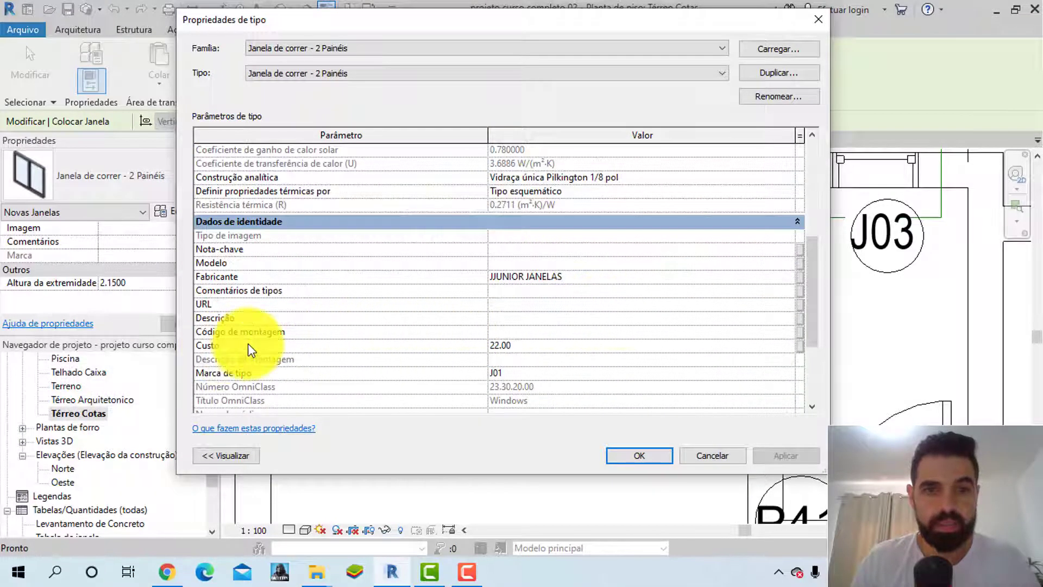
left_click(381, 347)
double_click(590, 351)
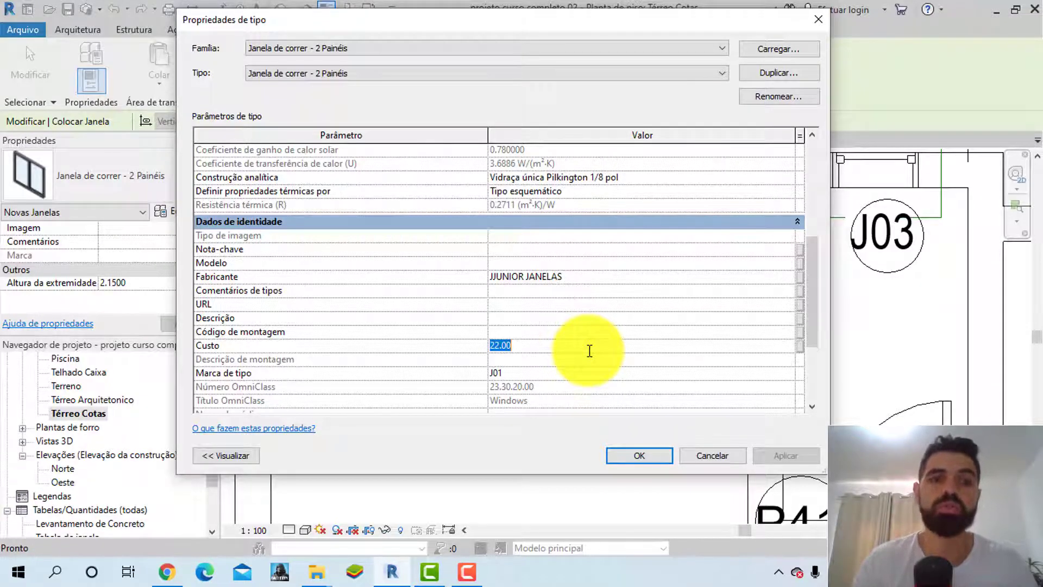
left_click(265, 374)
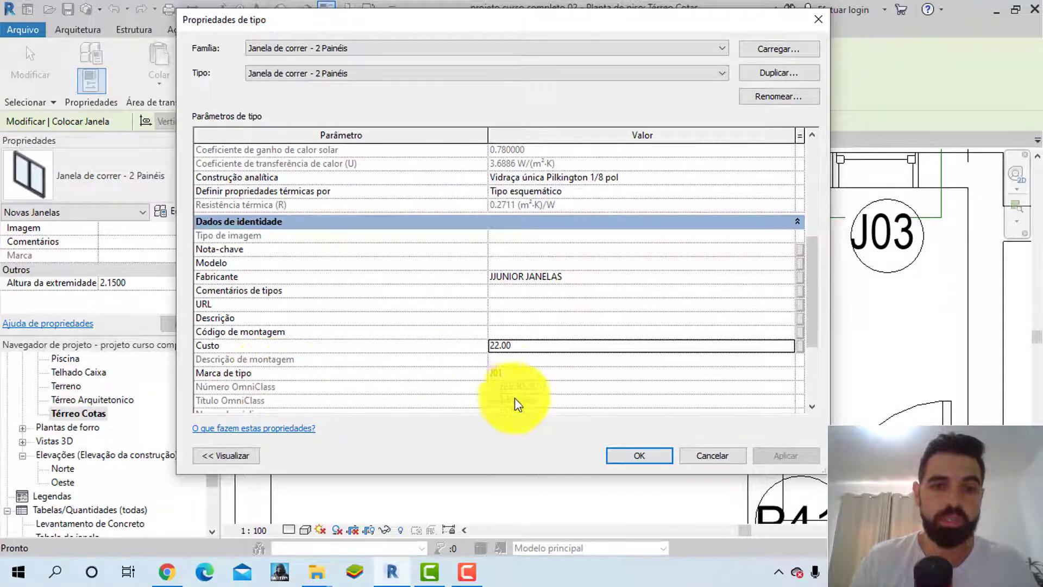
left_click(510, 375)
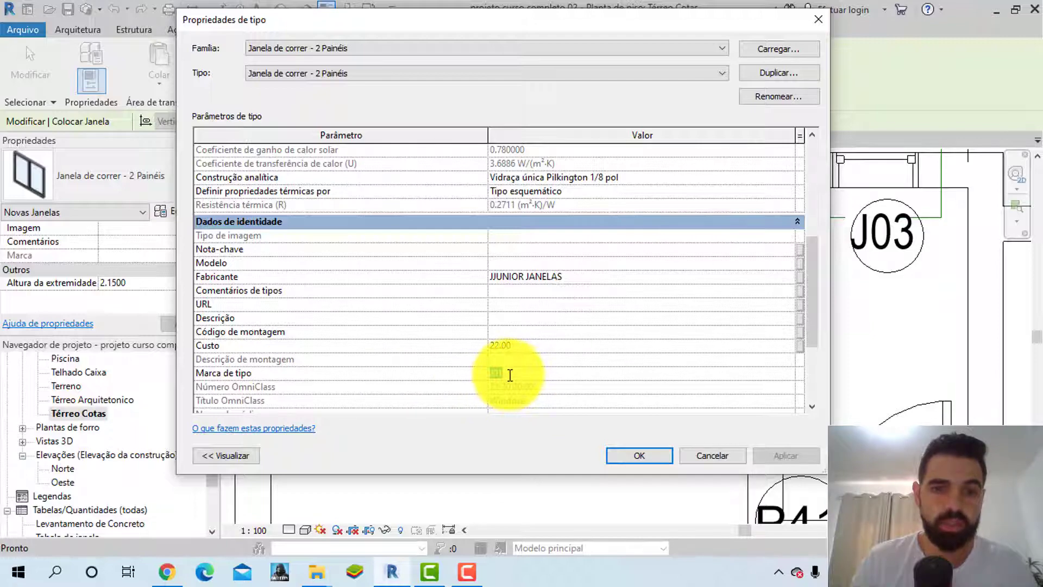
left_click(621, 456)
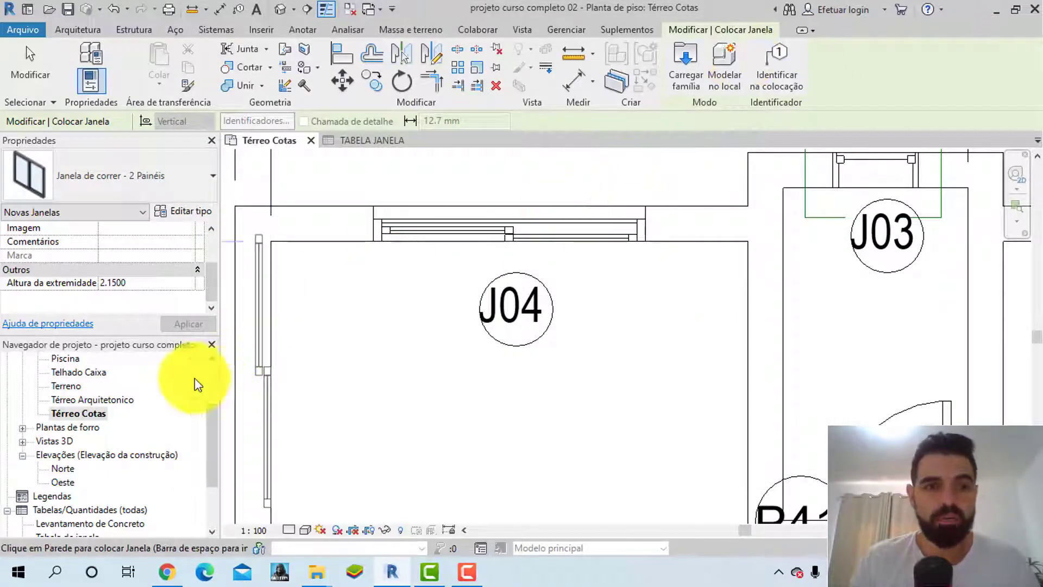
- Reopen the TABELA JANELA schedule from the project's schedules
scroll(87, 440, "down", 3)
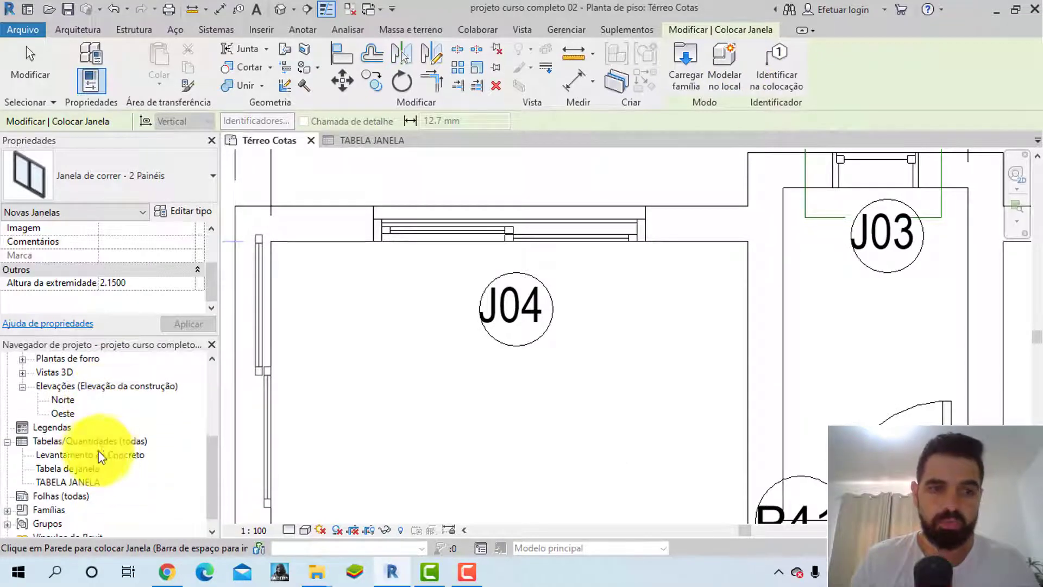
left_click(97, 456)
left_click(83, 482)
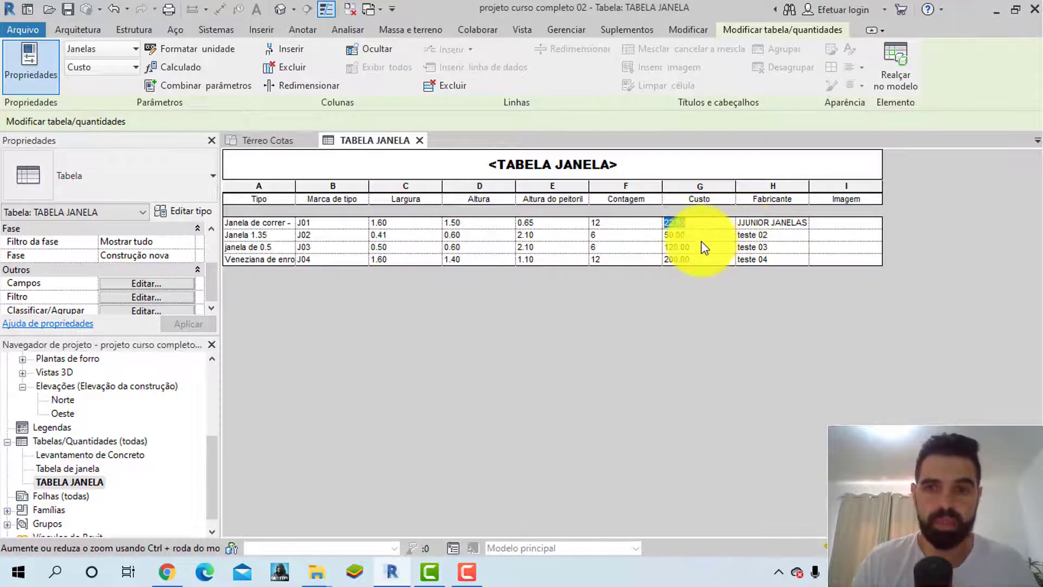
- Compare the Fabricante entries row by row from J01 to J04, along with the Custo of J04
left_click(698, 261)
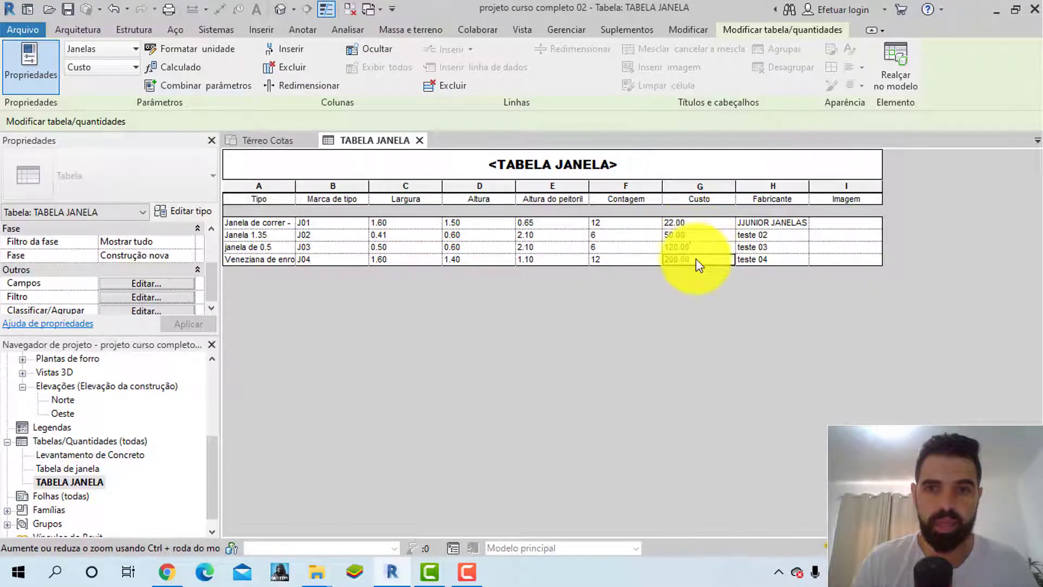
left_click(774, 235)
left_click(775, 248)
left_click(775, 259)
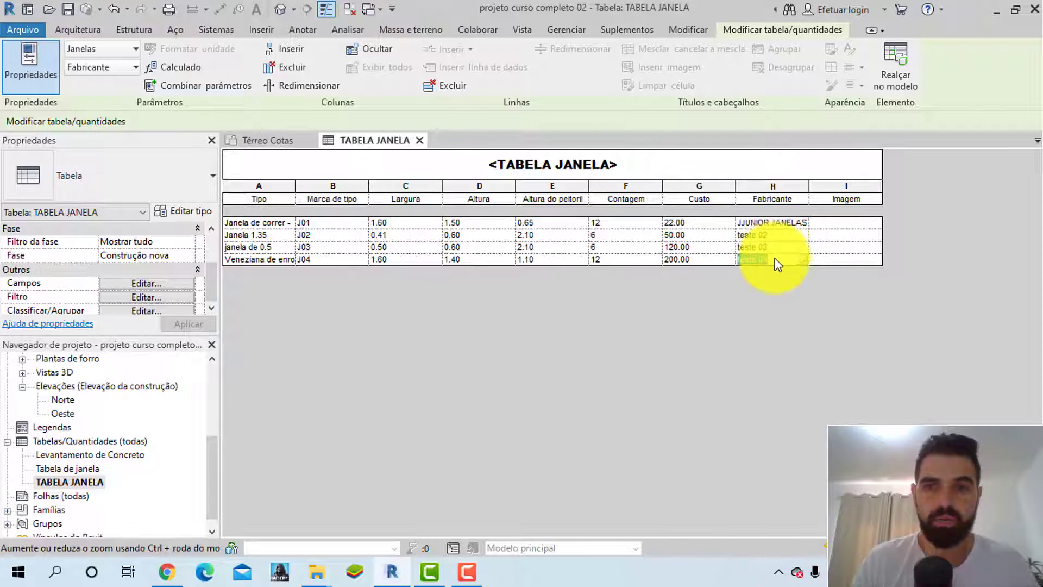
left_click(772, 248)
left_click(772, 236)
left_click(772, 226)
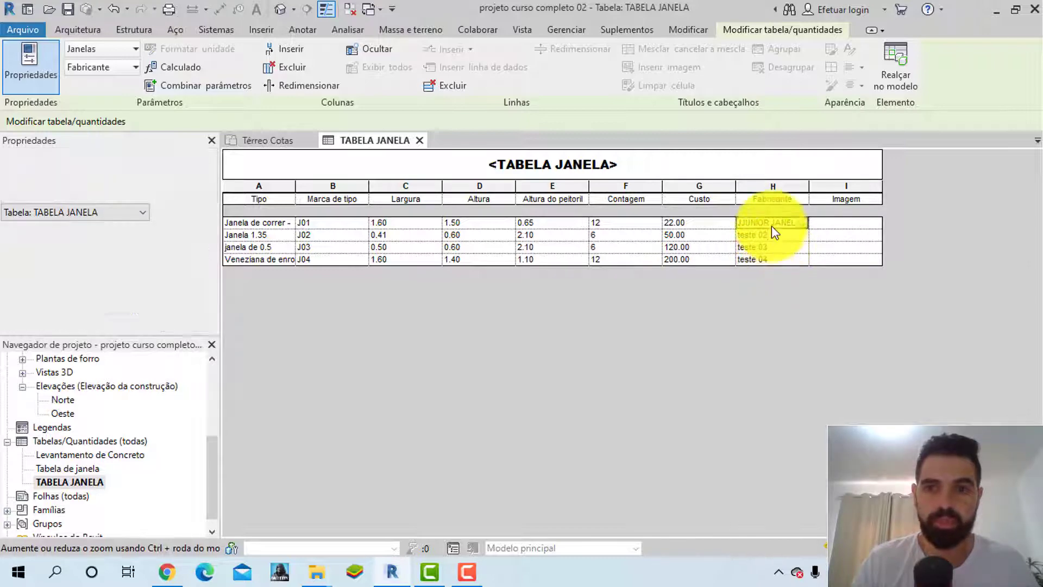
left_click(780, 260)
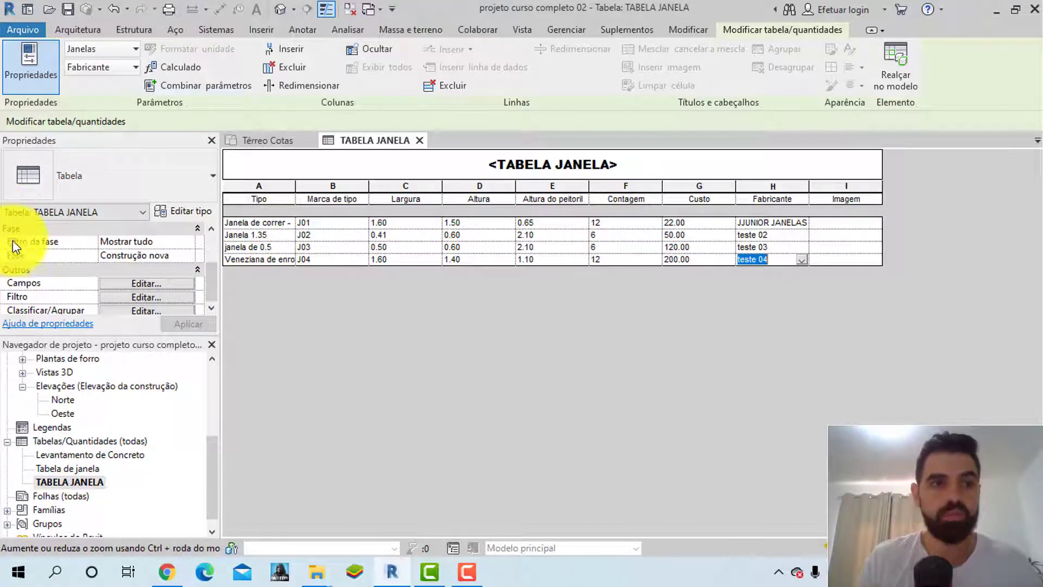
- Examine the TABELA JANELA scheduled fields in order, from Tipo through Imagem and back to Custo
left_click(154, 283)
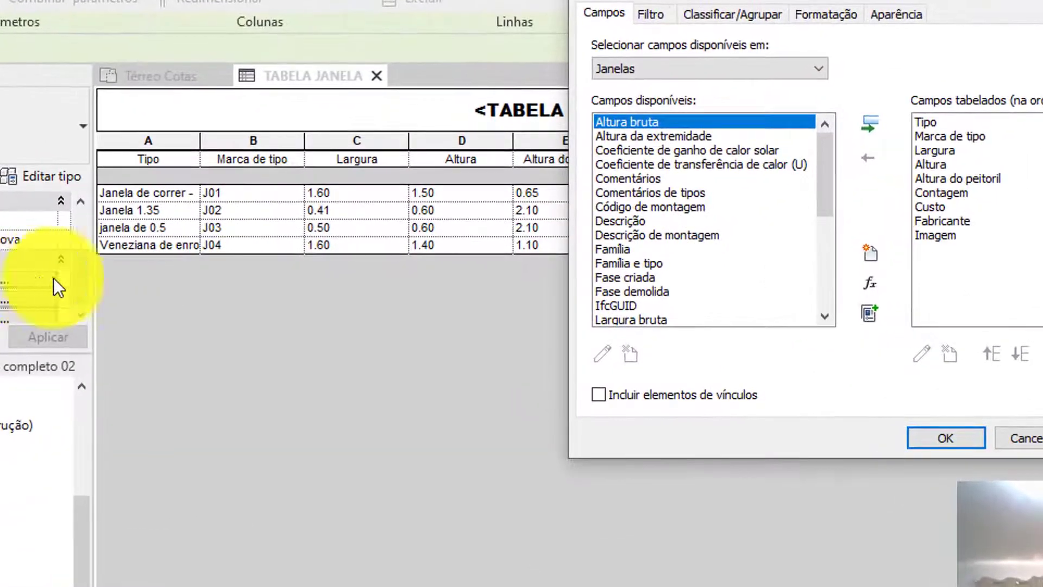
left_click_drag(788, 1, 388, 1)
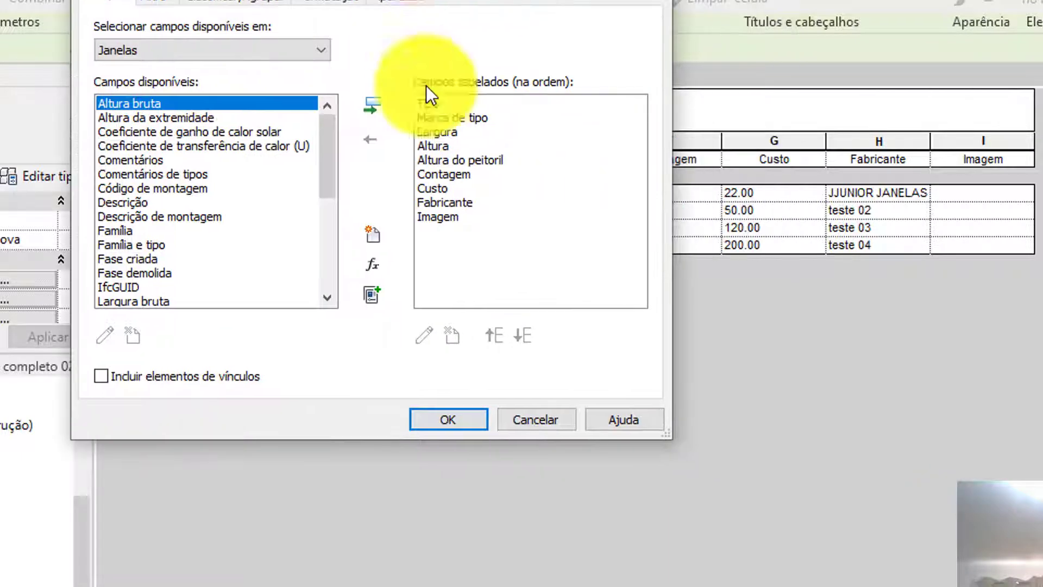
left_click(437, 104)
key("Down")
key("Down")
key("Down")
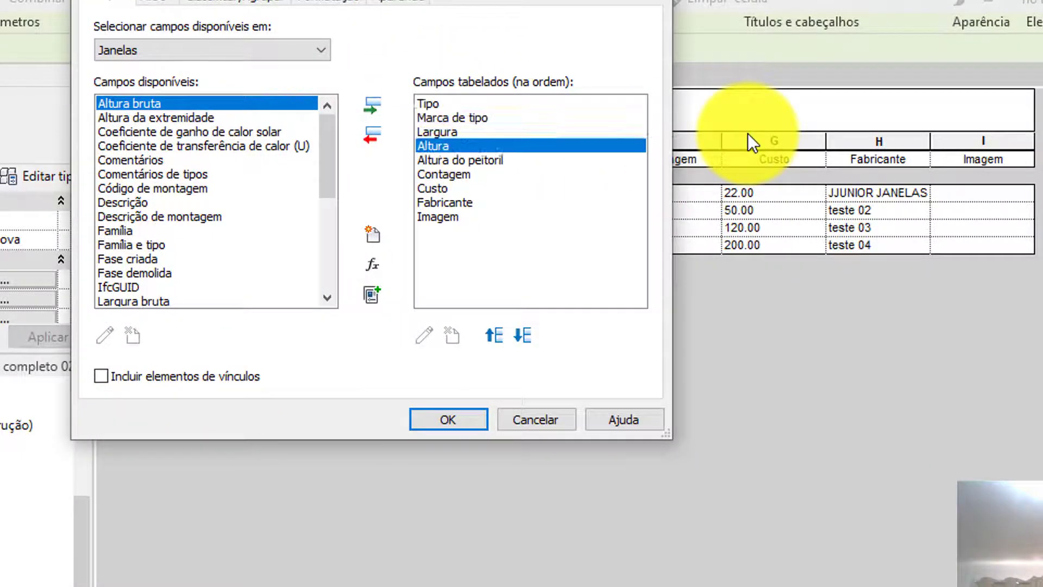
key("Down")
key("Down")
key("Down")
key("Down")
key("Down")
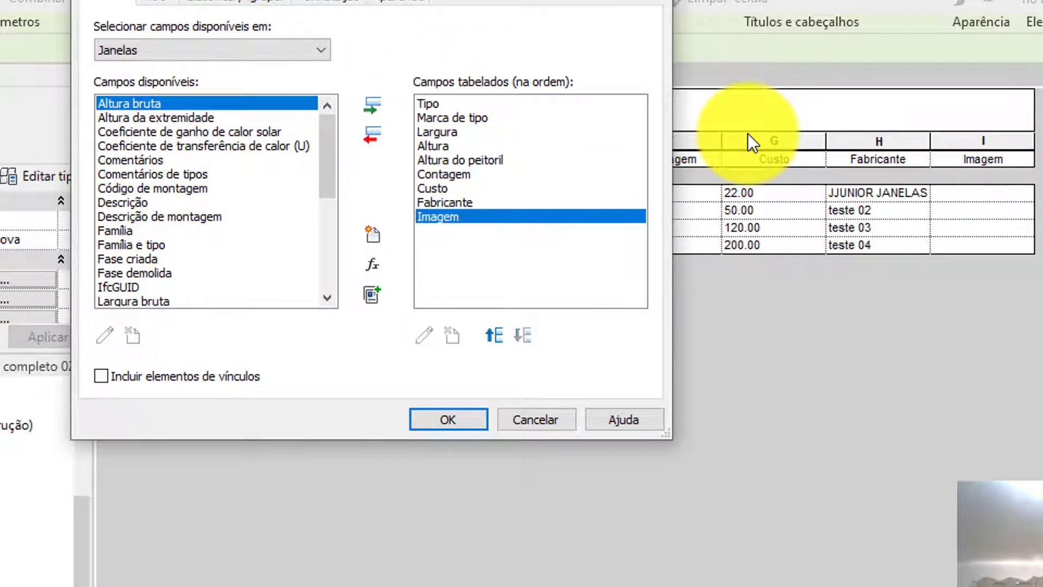
key("Up")
key("Up")
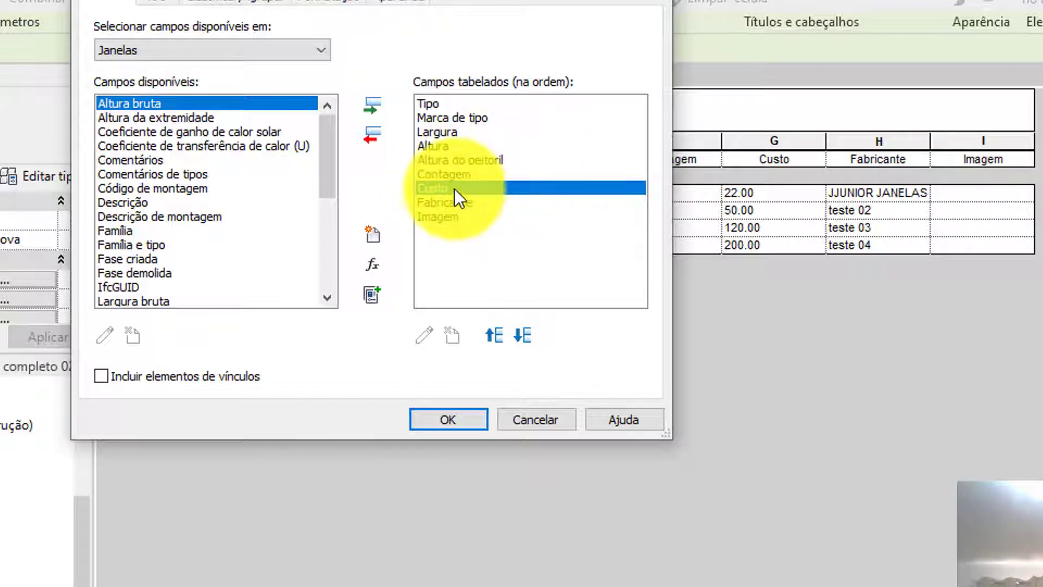
- Start a new calculated value for the window schedule and name it "CUSTO TOTAL."
left_click(374, 265)
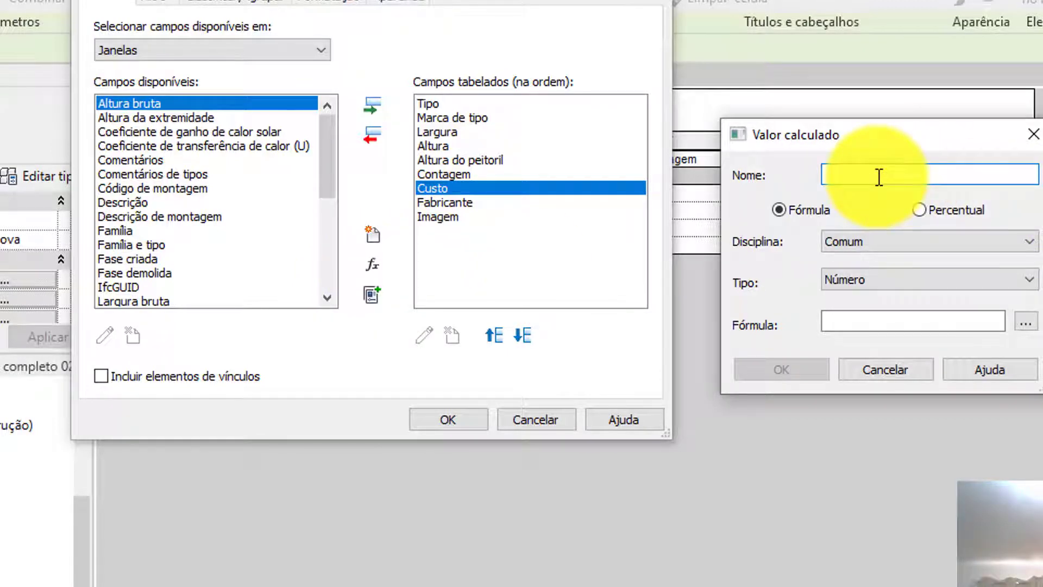
type("cust")
key("BackSpace")
key("BackSpace")
type("CUSTO TOTAL.")
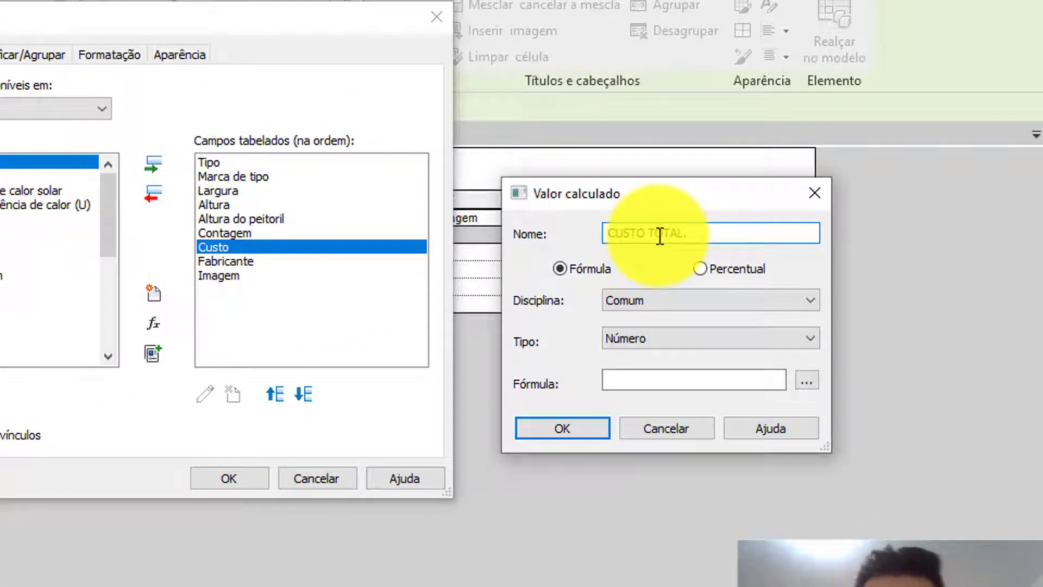
- Use the Custo field as the calculated value's formula and add the CUSTO TOTAL. column to the schedule
left_click(808, 381)
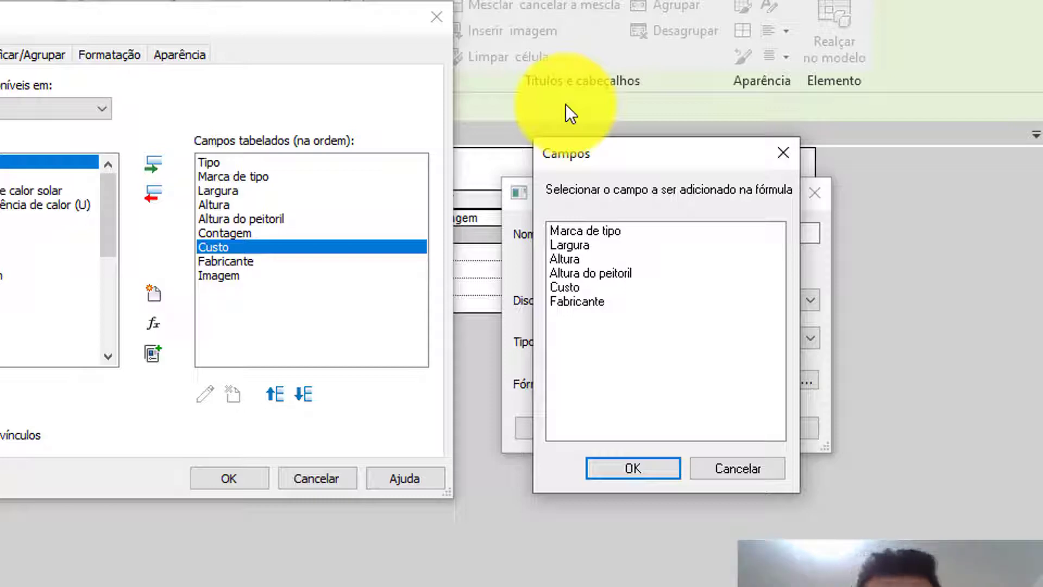
left_click(575, 247)
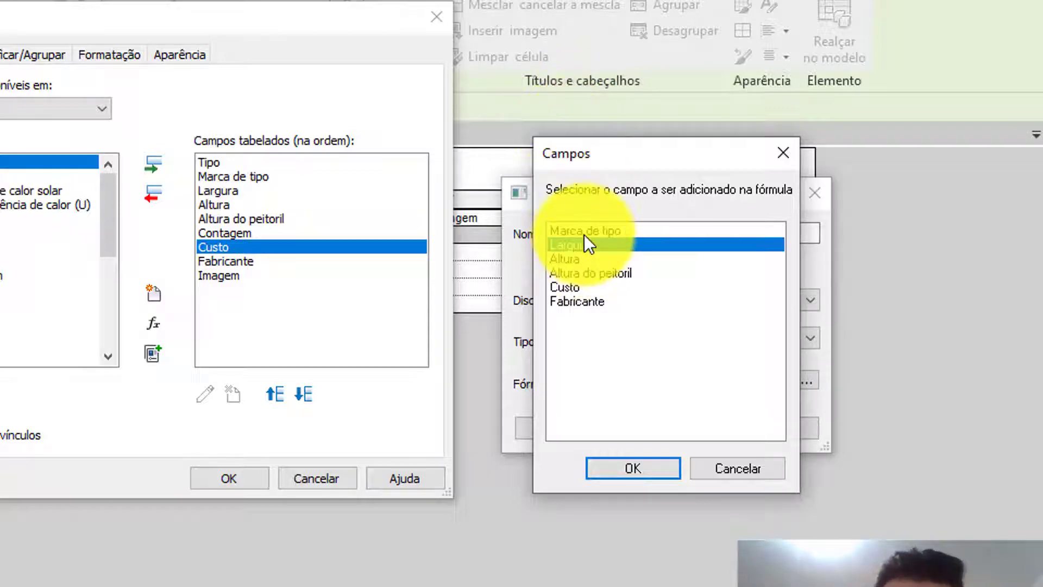
left_click(583, 234)
left_click(577, 248)
left_click(573, 260)
left_click(572, 273)
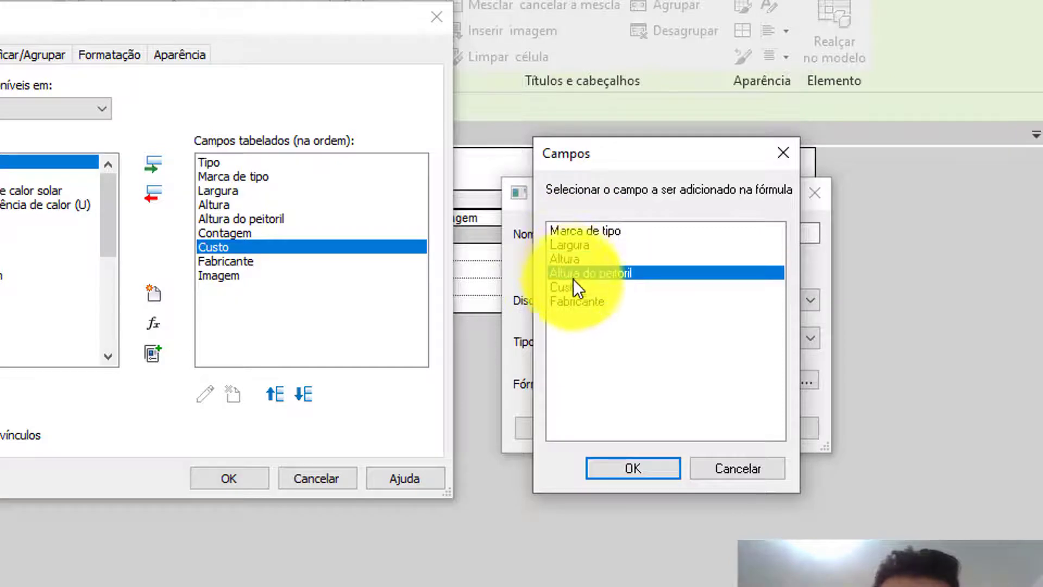
left_click(574, 287)
left_click(582, 302)
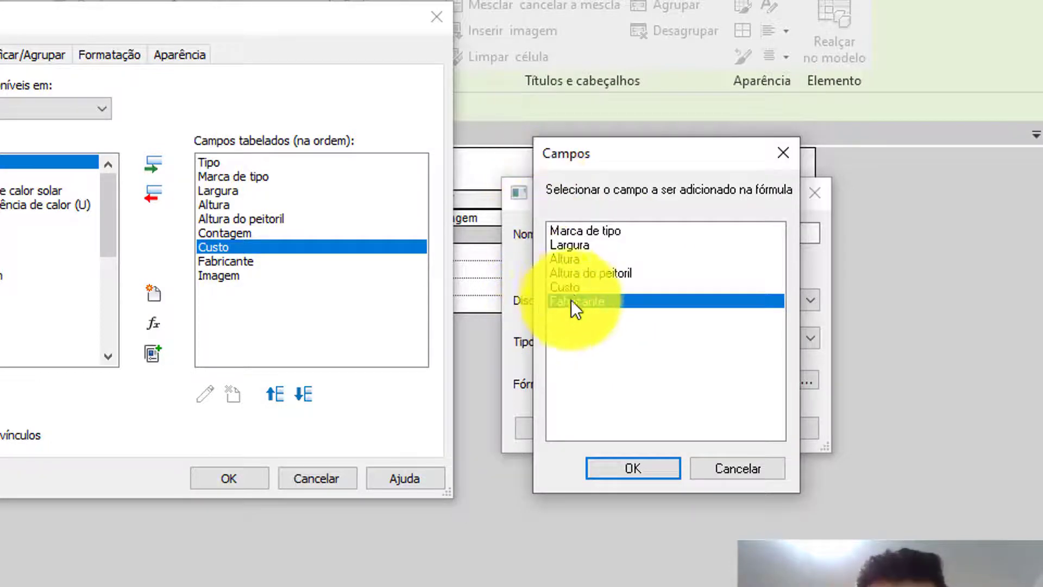
left_click(587, 287)
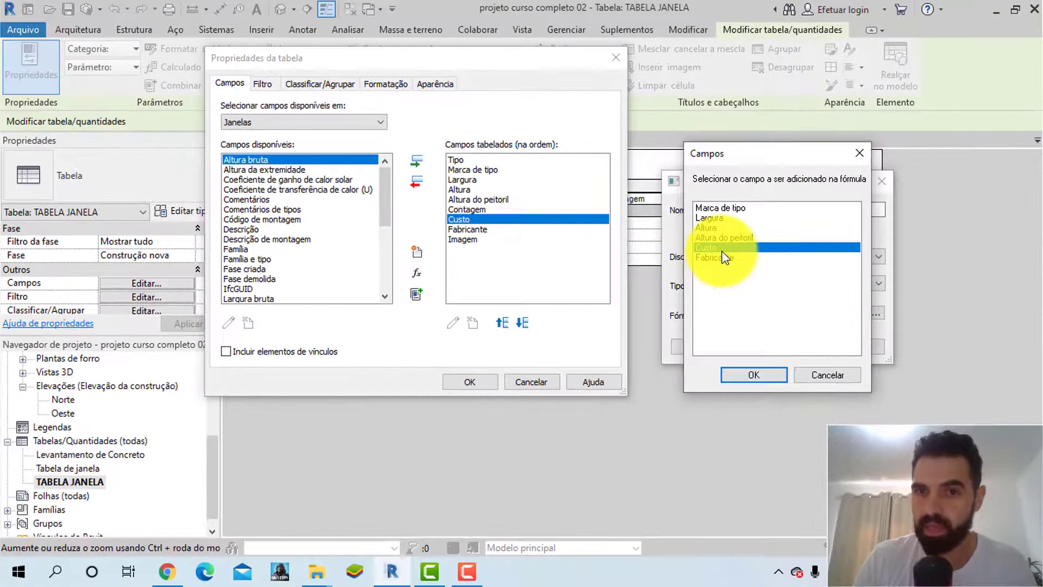
left_click(753, 375)
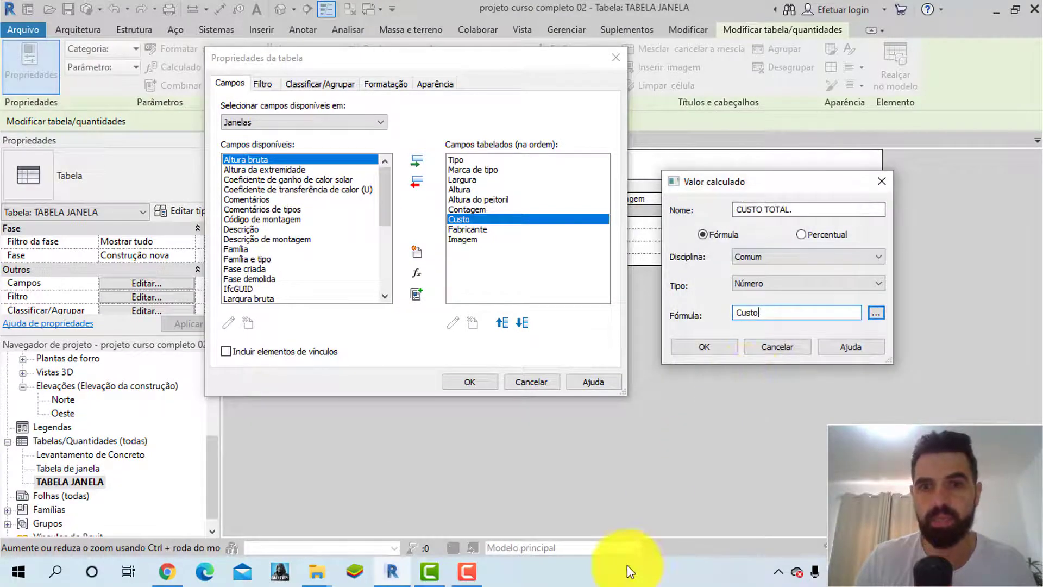
left_click(696, 344)
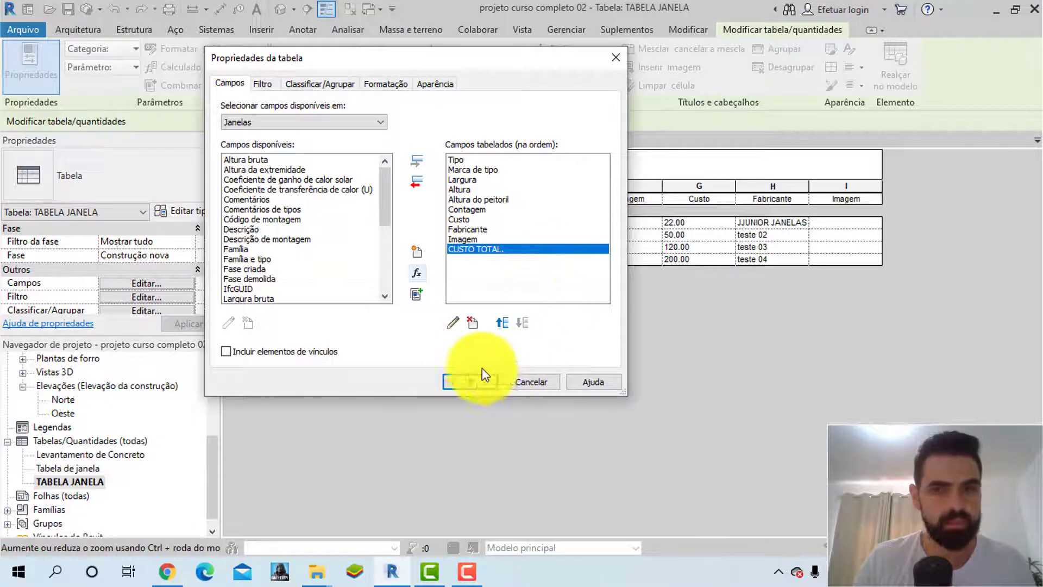
left_click(466, 380)
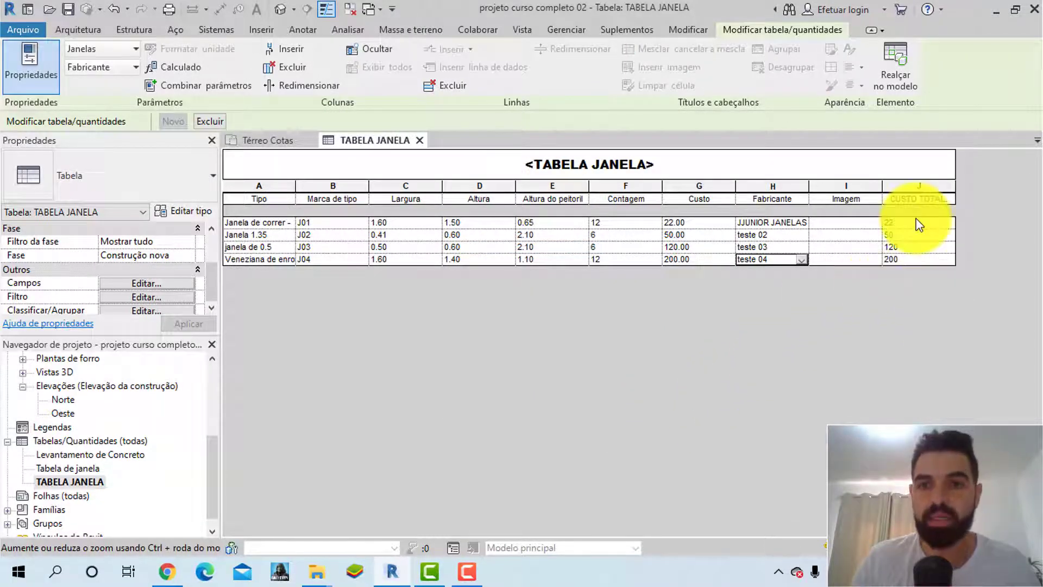
- Compare the CUSTO TOTAL. column with the Custo and Contagem values of the window rows
left_click_drag(920, 223, 921, 258)
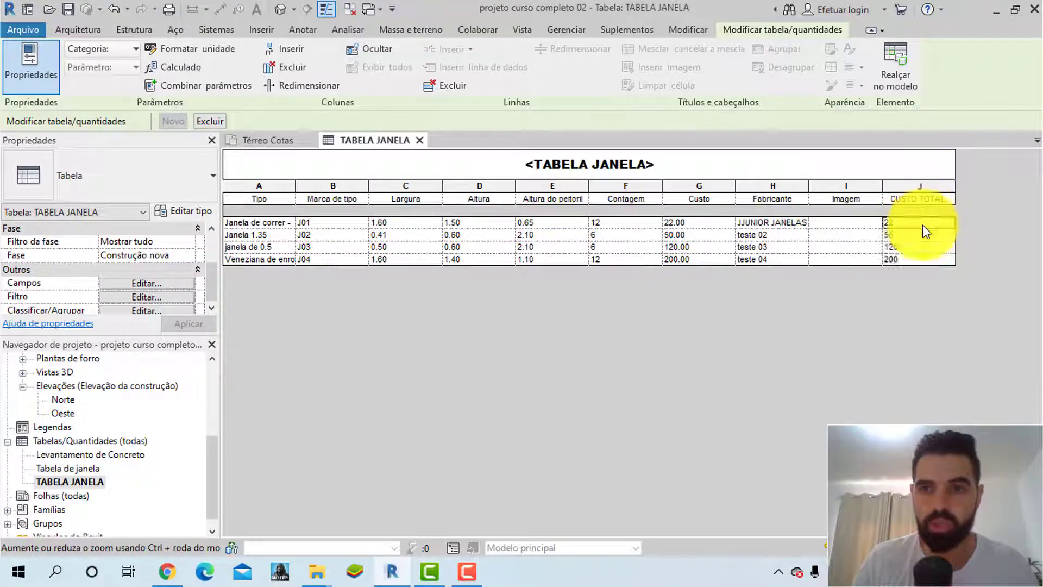
left_click_drag(712, 222, 710, 259)
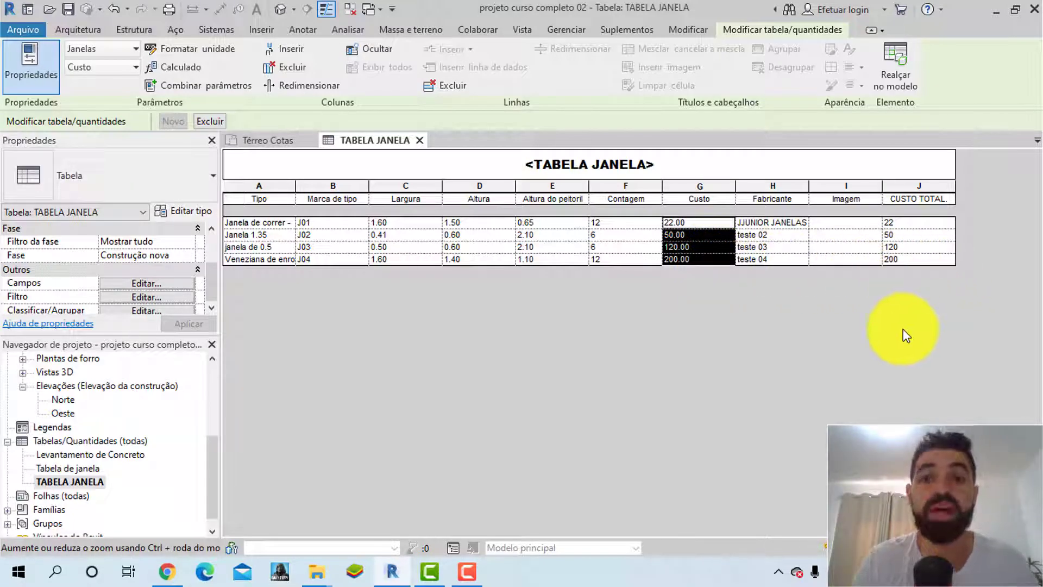
left_click(689, 224)
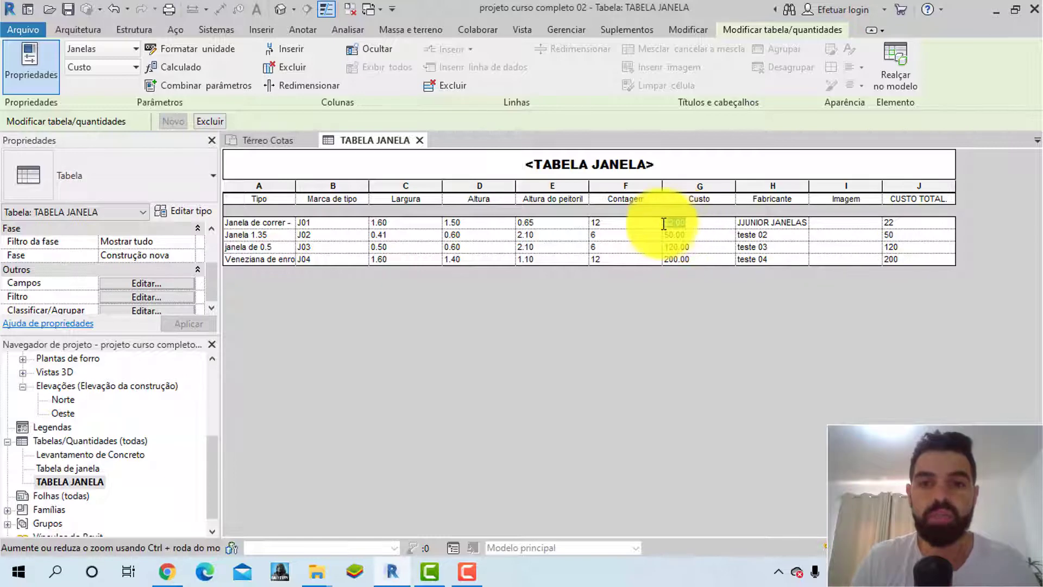
left_click_drag(606, 222, 589, 220)
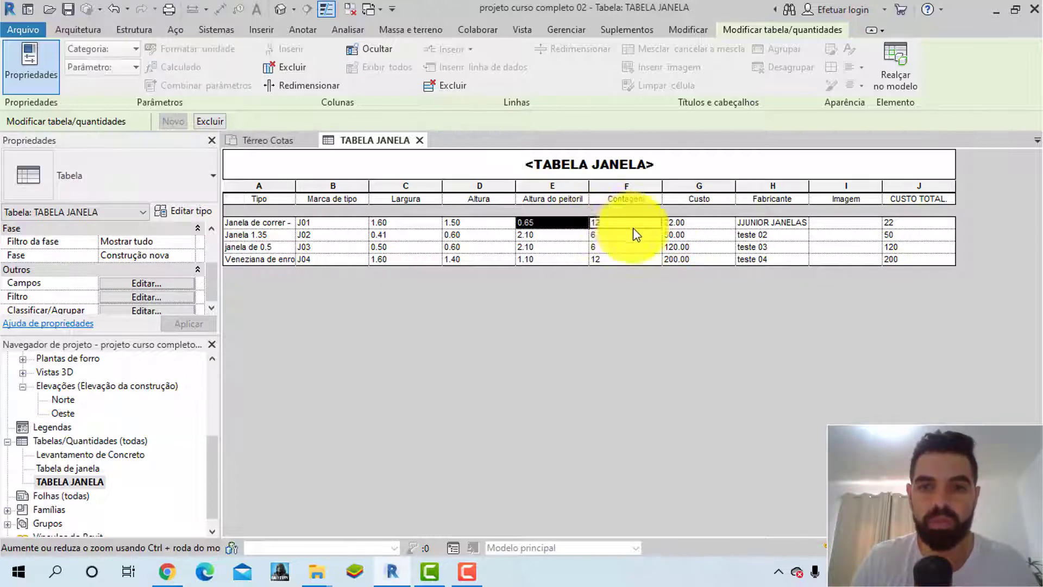
left_click(718, 235)
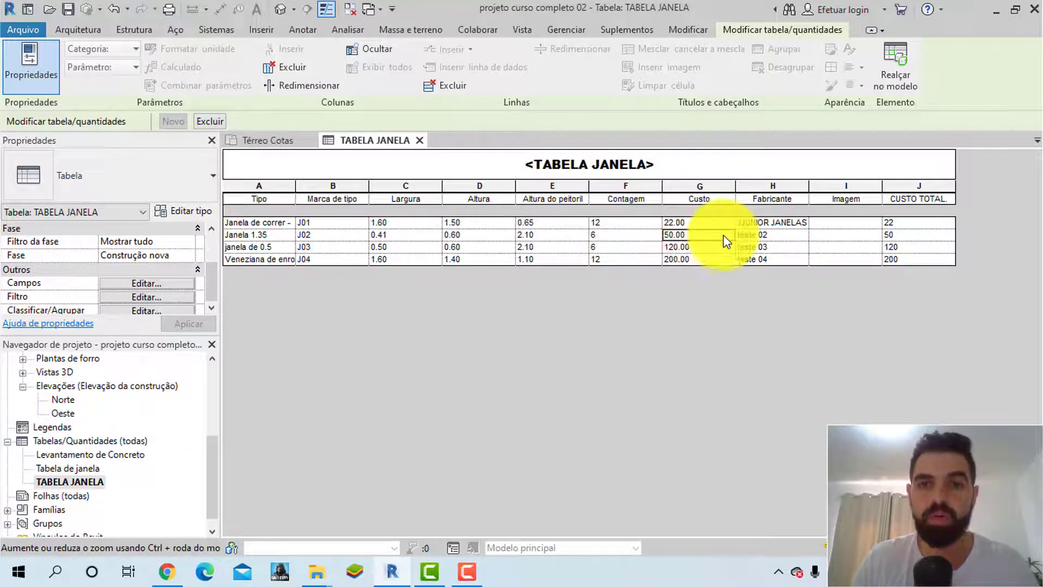
left_click(616, 235)
left_click(686, 247)
left_click(627, 249)
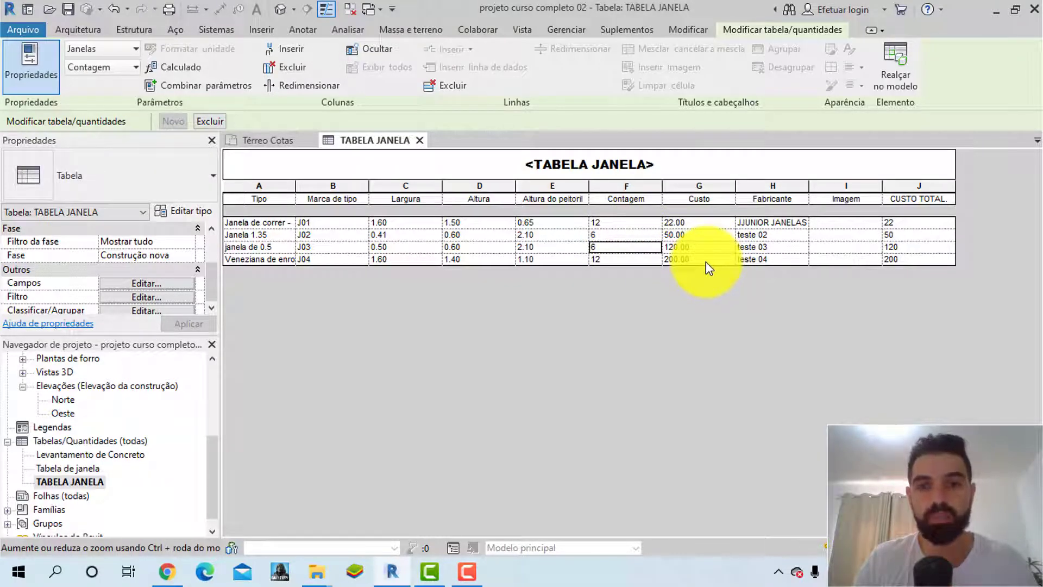
left_click_drag(905, 224, 911, 258)
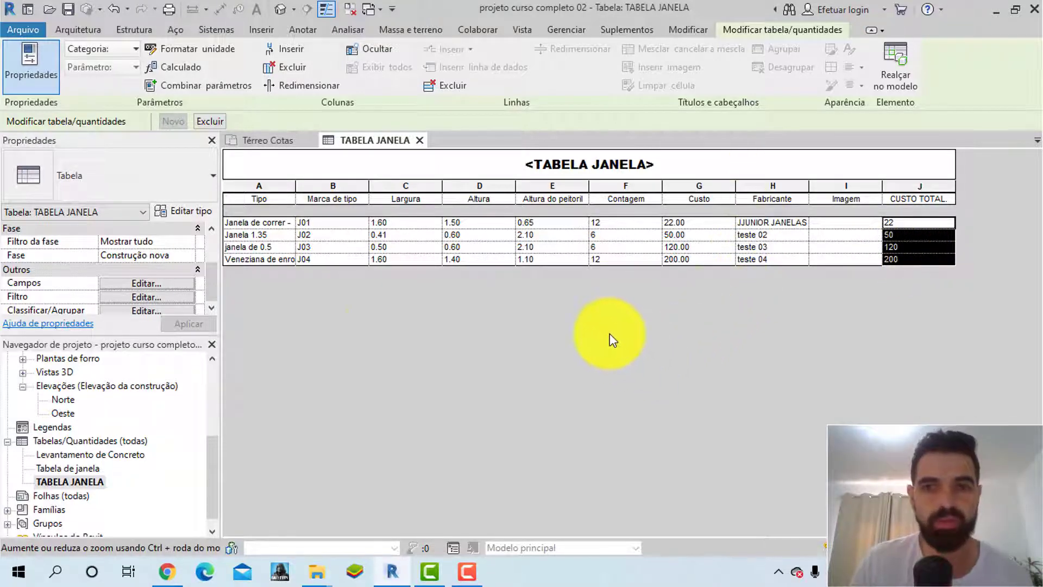
- Set the CUSTO TOTAL. field's formatting to Calcular os totais and apply it to the schedule
left_click(152, 283)
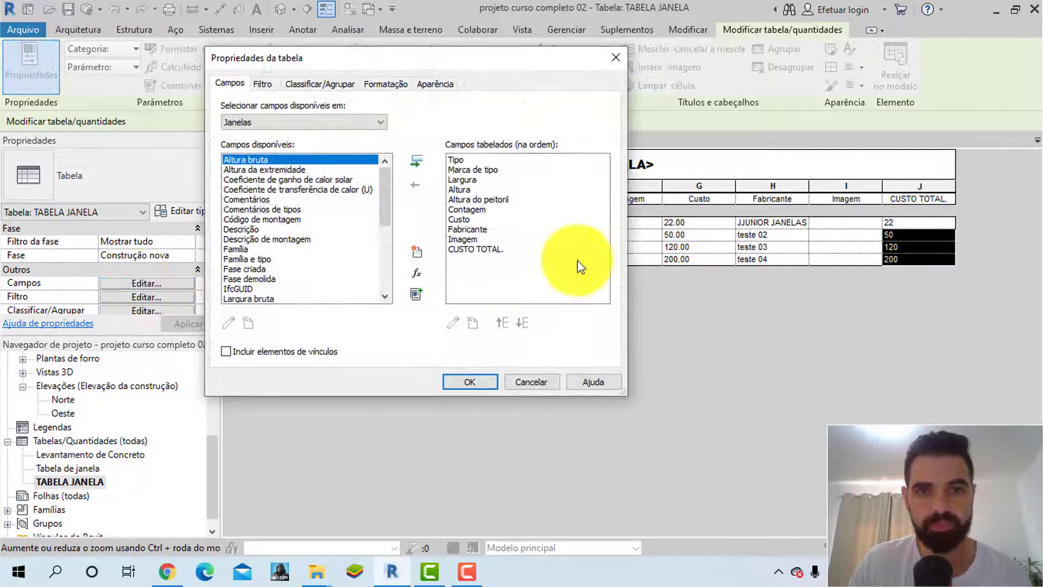
left_click(477, 248)
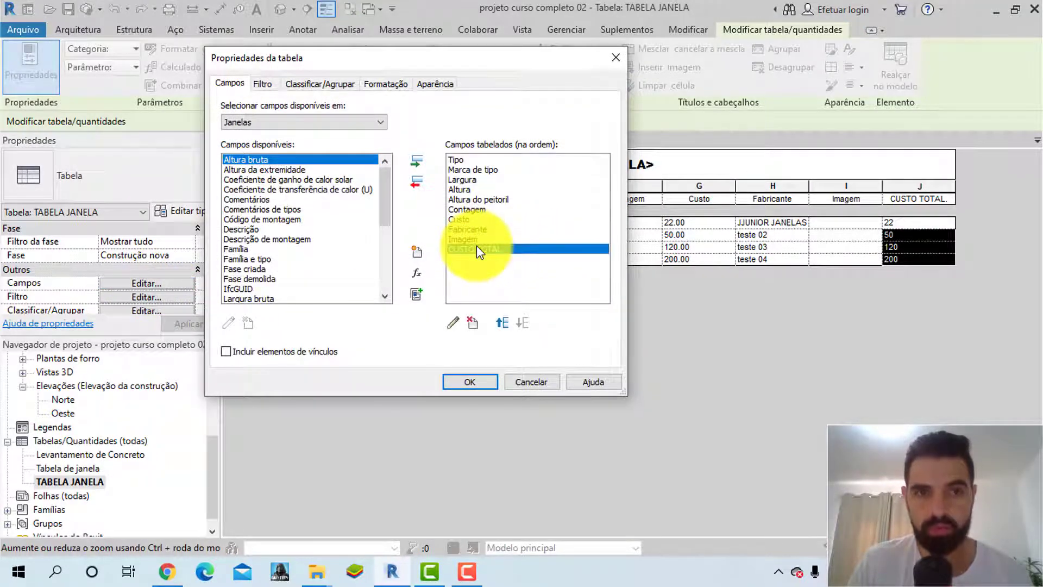
left_click(381, 84)
left_click(328, 82)
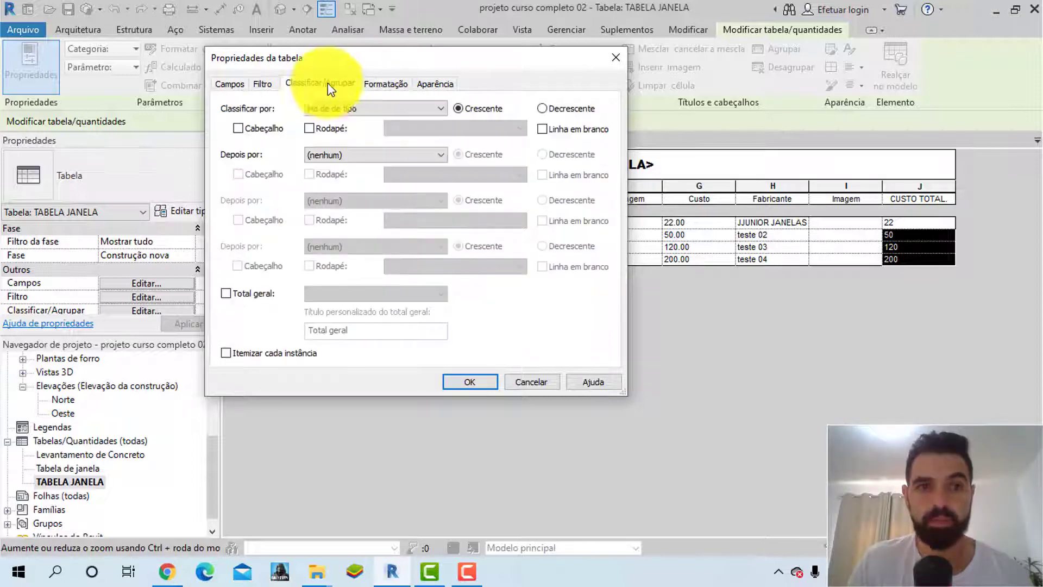
left_click(374, 87)
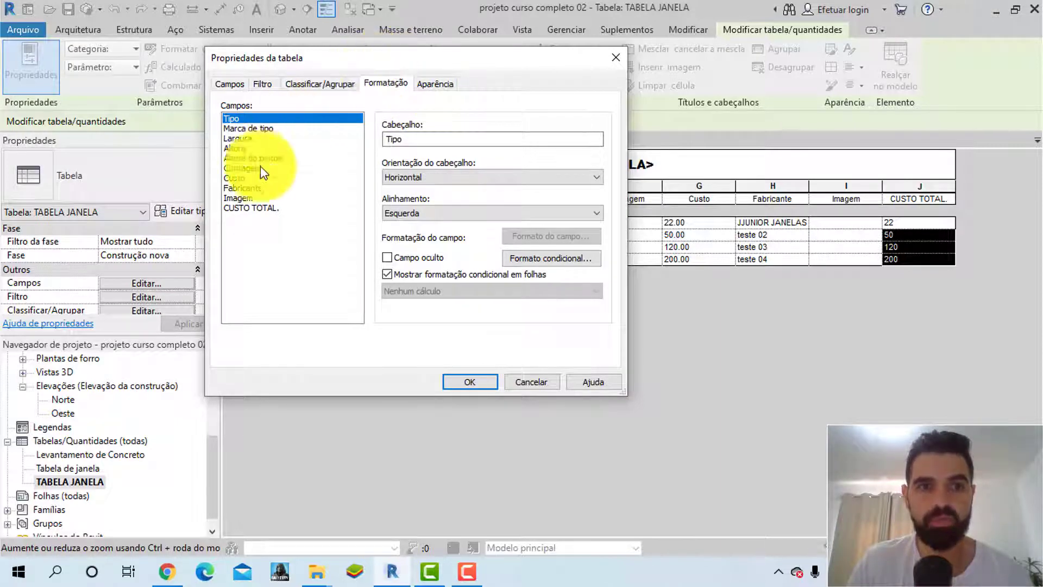
left_click(261, 208)
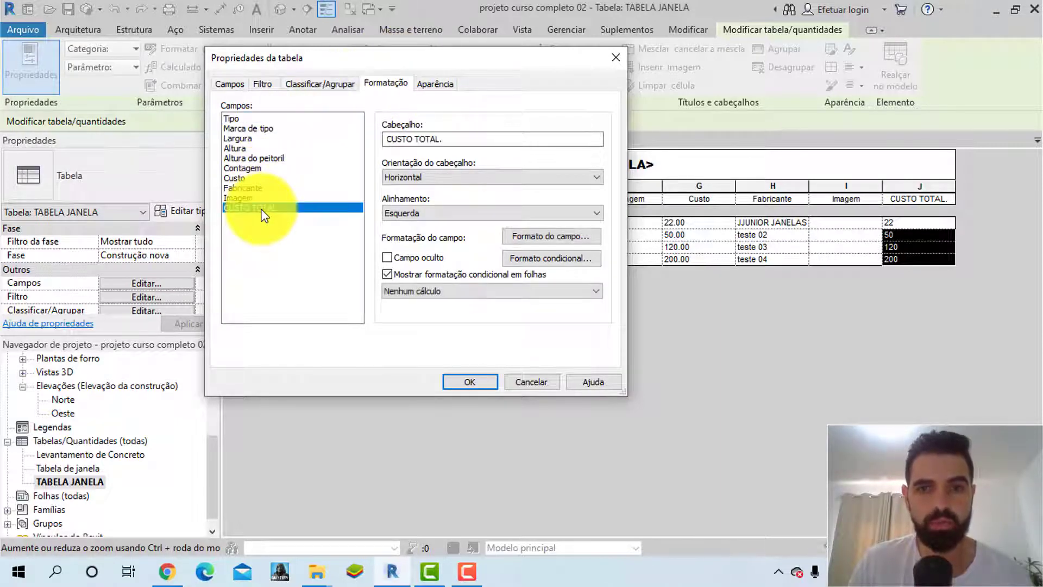
left_click(425, 289)
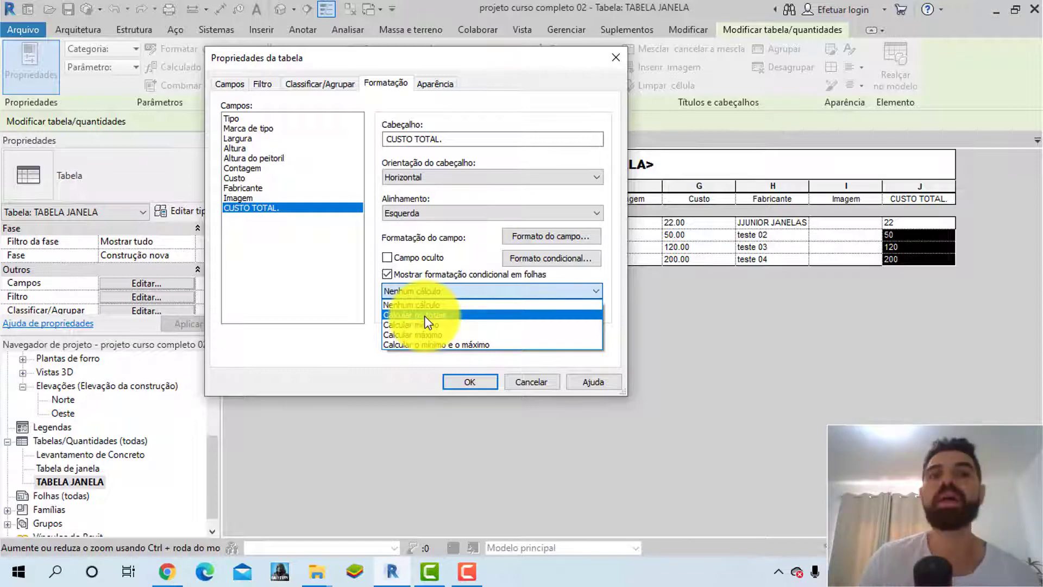
left_click(426, 317)
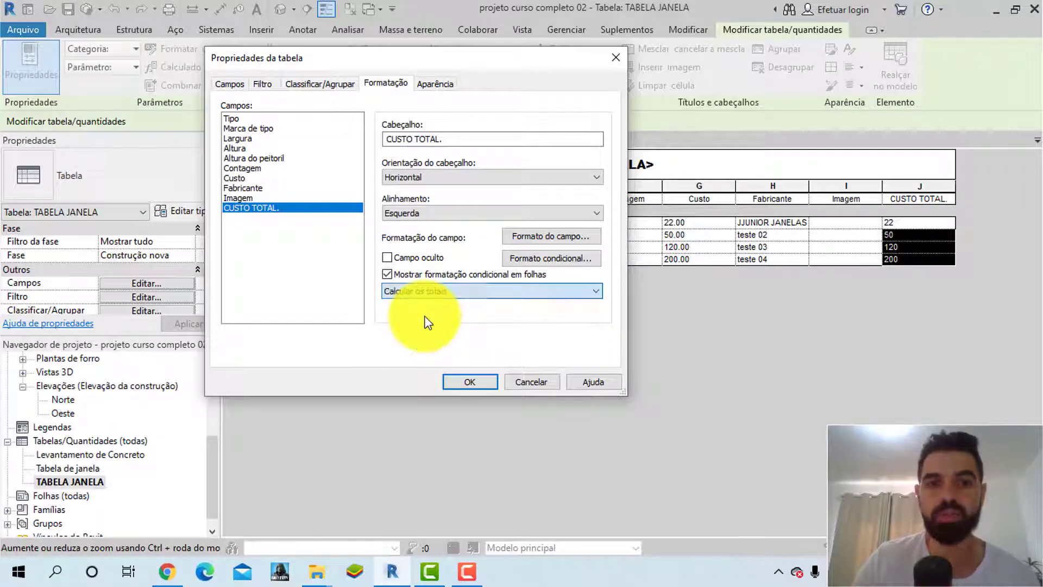
left_click(475, 385)
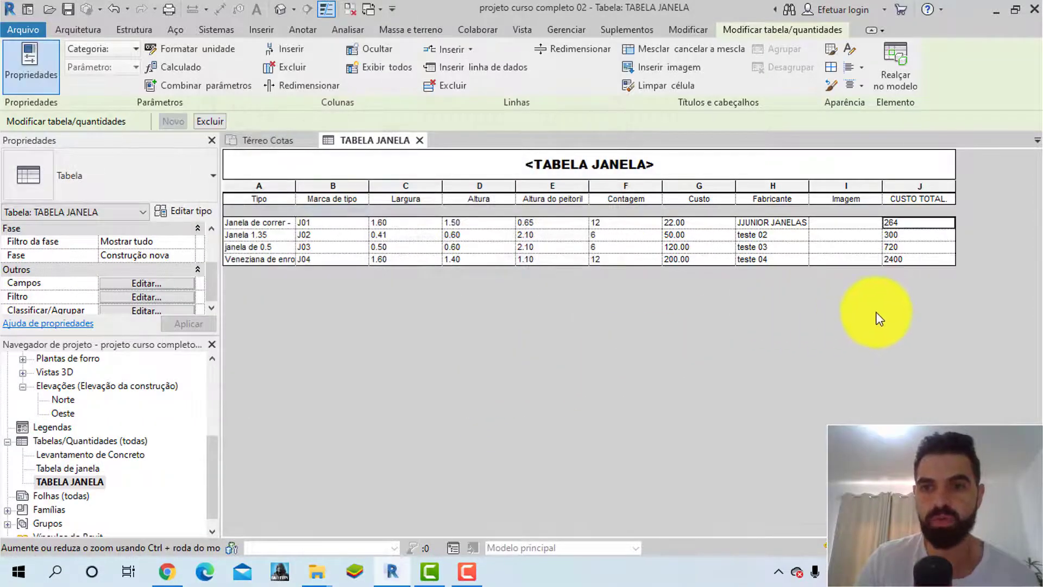
- Check CUSTO TOTAL. against Custo and Contagem for windows J01 and J02
left_click(685, 223)
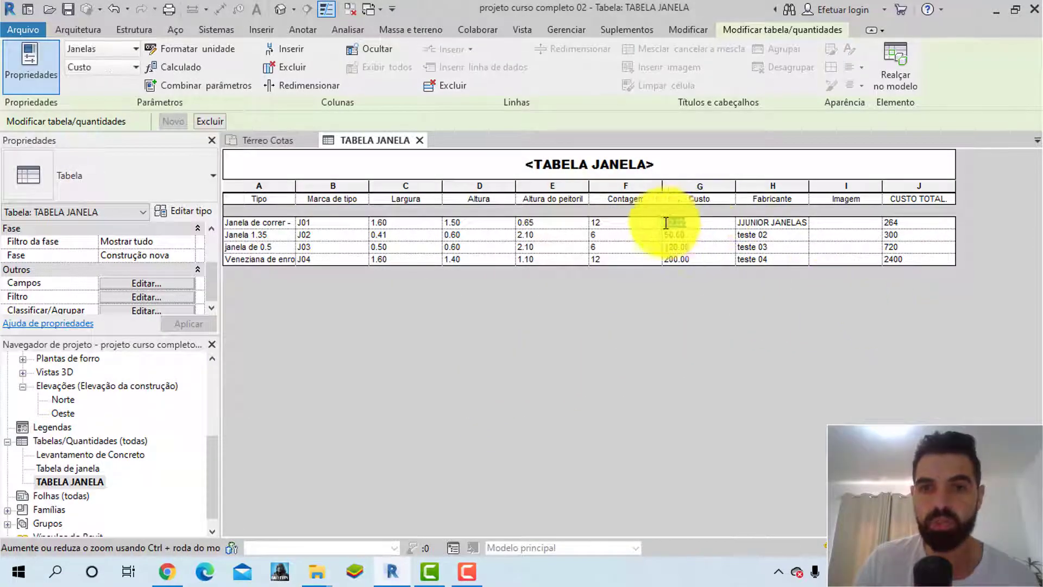
left_click(623, 226)
left_click(910, 224)
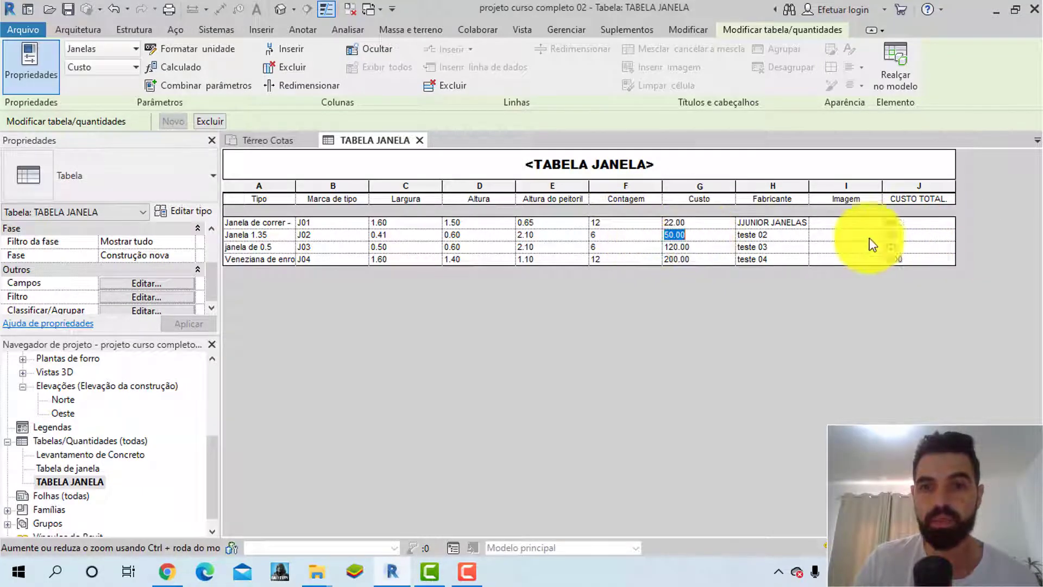
left_click(921, 237)
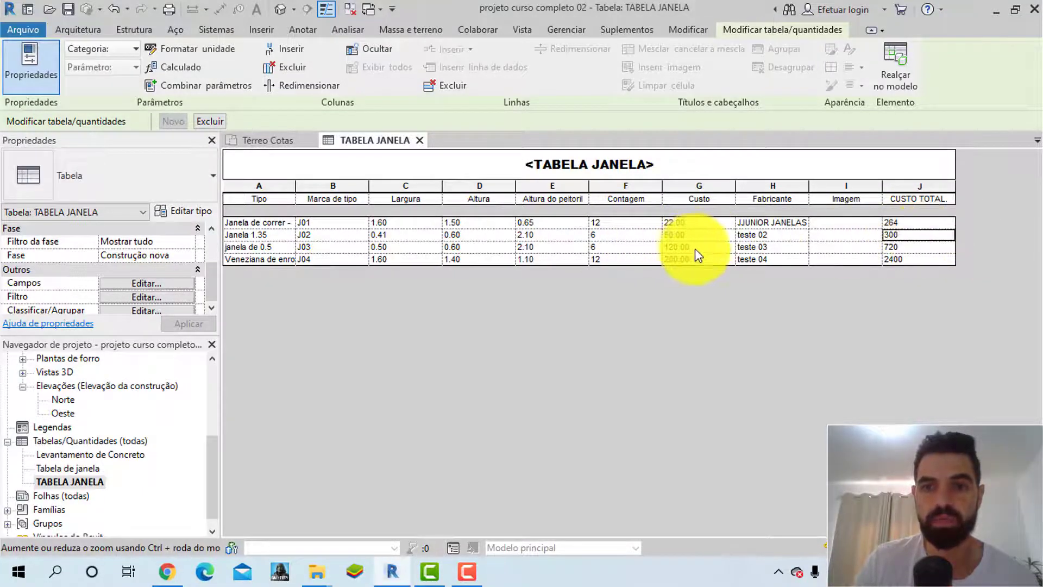
left_click(691, 233)
left_click(633, 237)
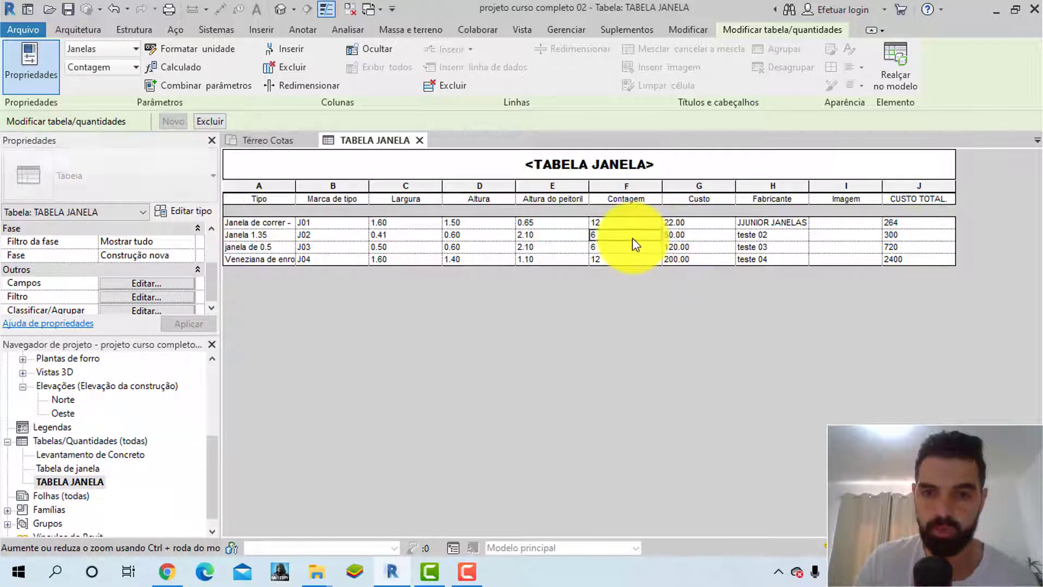
left_click(917, 236)
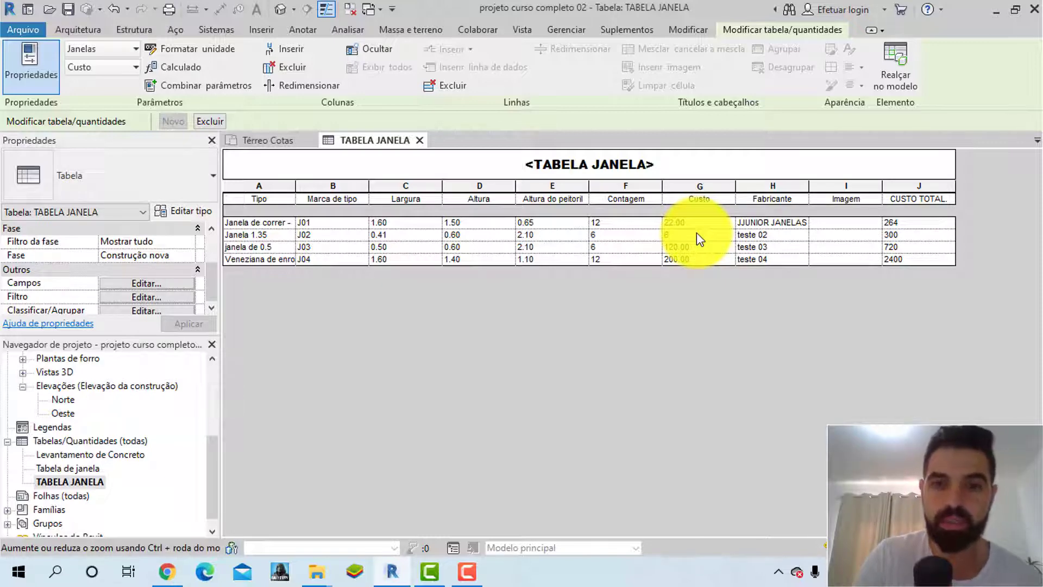
- Set the Custo of window J02 to 60 and accept the change for all elements of its type
key("Return")
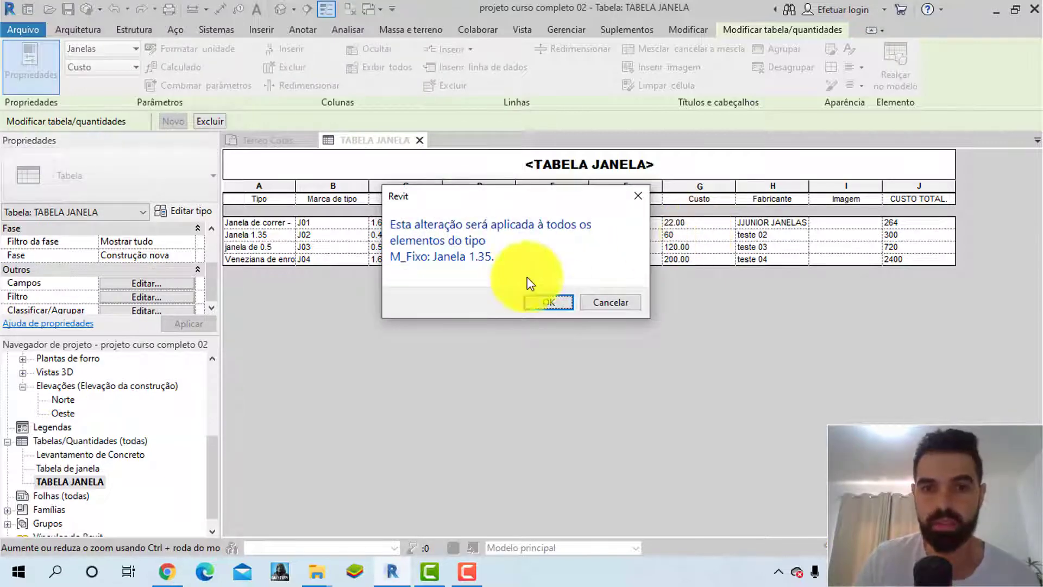
left_click(545, 303)
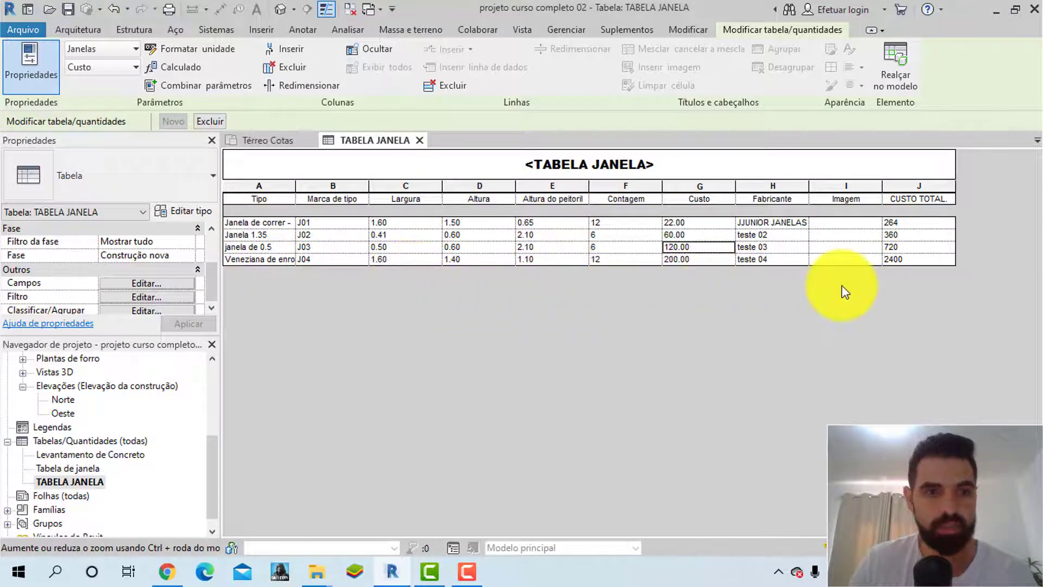
- Enable the schedule's Total geral row with the Título, contagem e totais option and apply it
left_click(140, 282)
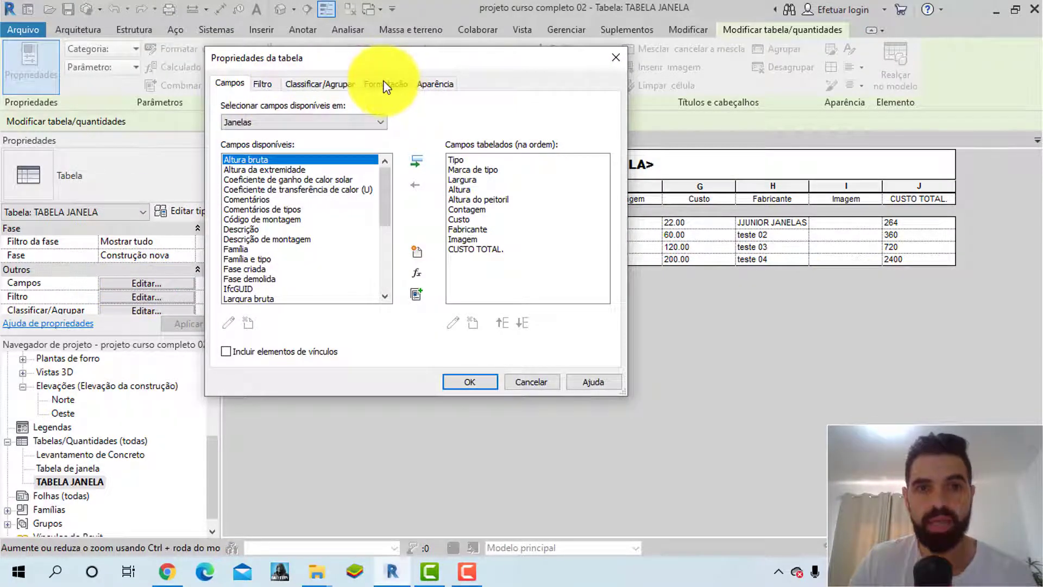
left_click(330, 85)
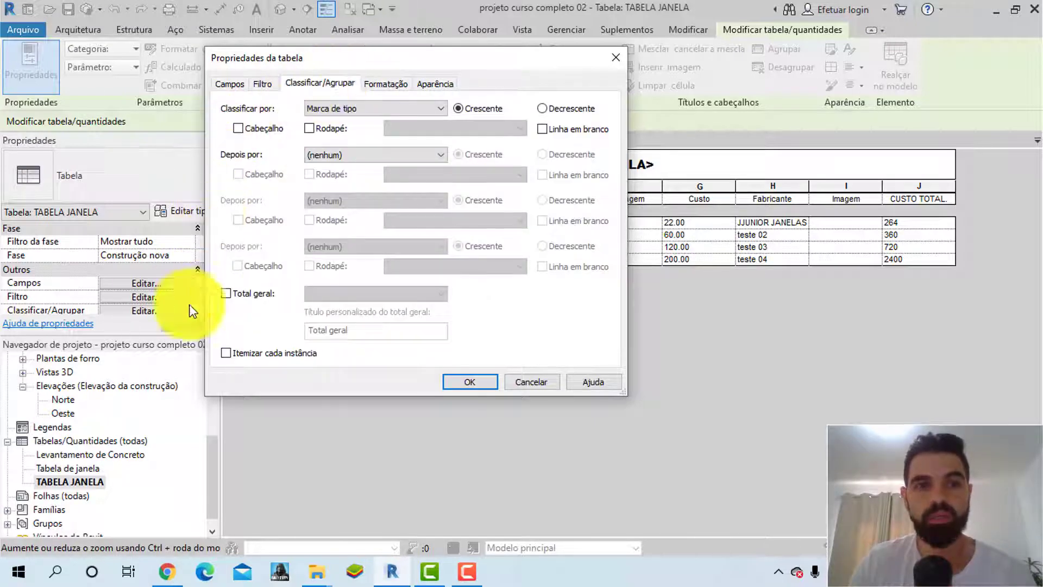
left_click(226, 294)
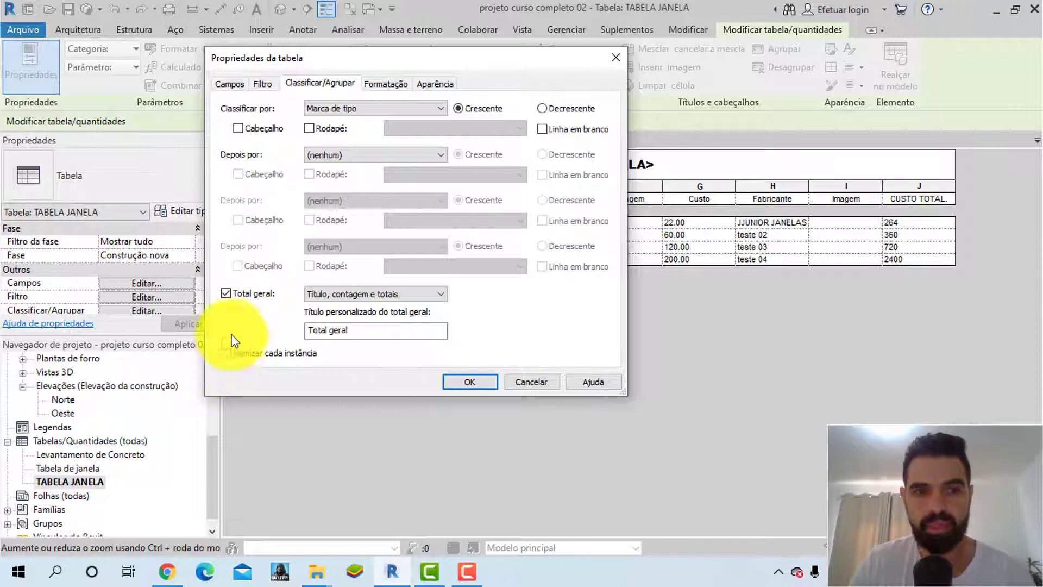
left_click(470, 383)
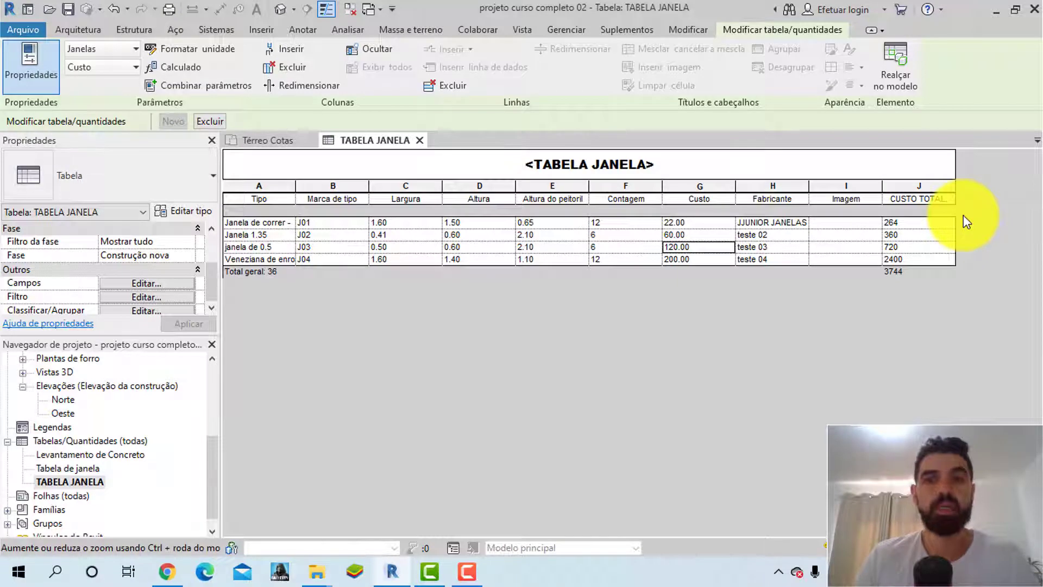
left_click(84, 482)
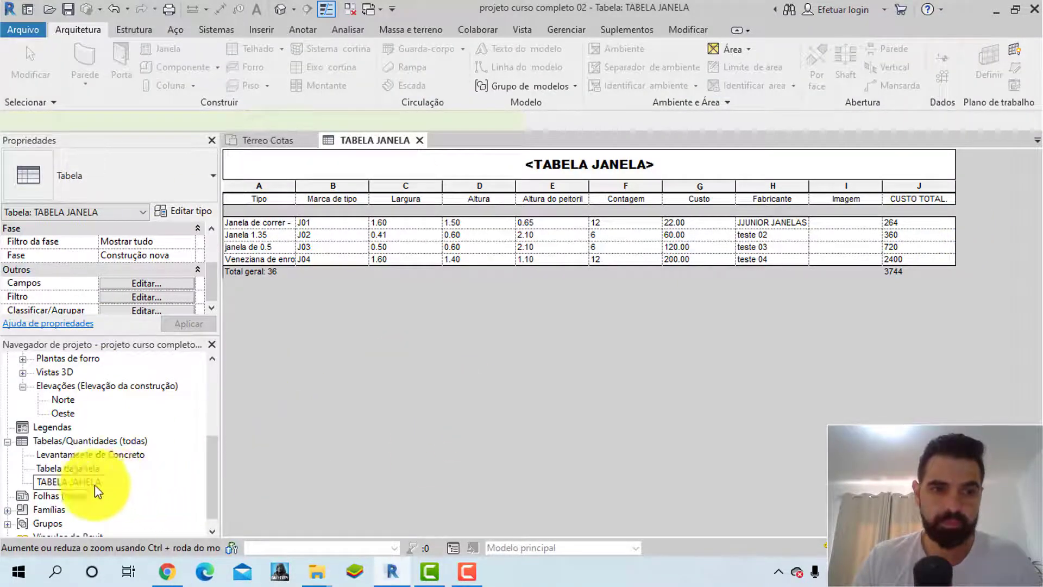
left_click(386, 354)
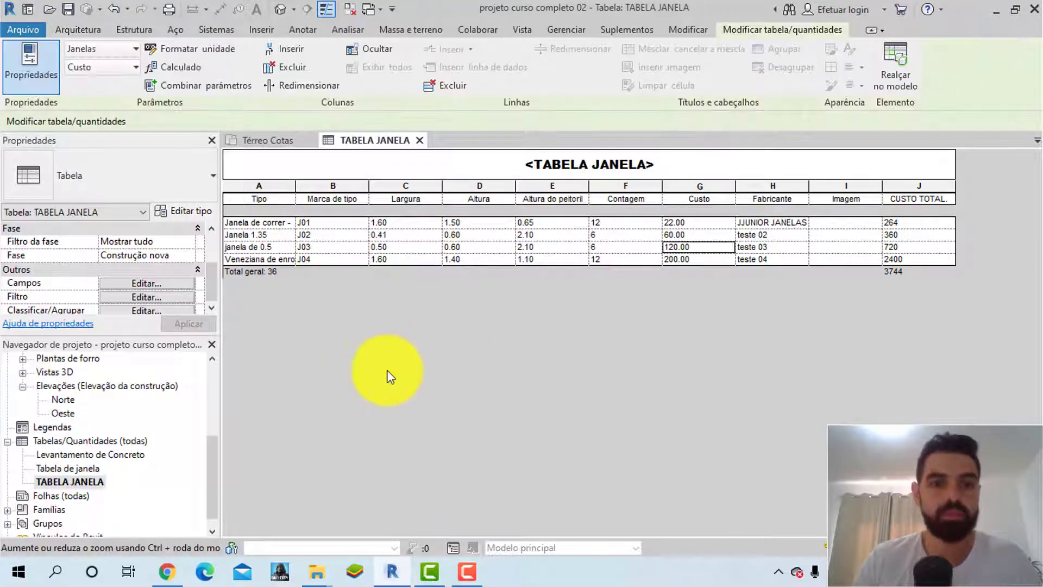
- Switch to Chrome, open Google in a new tab and show the image results for "janelas"
left_click(162, 575)
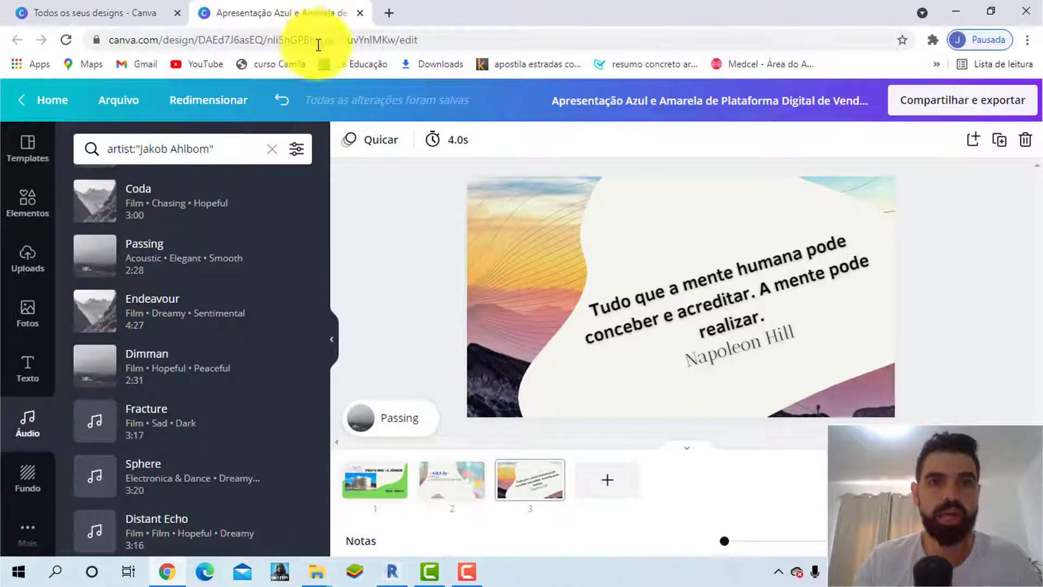
left_click(387, 13)
type("G")
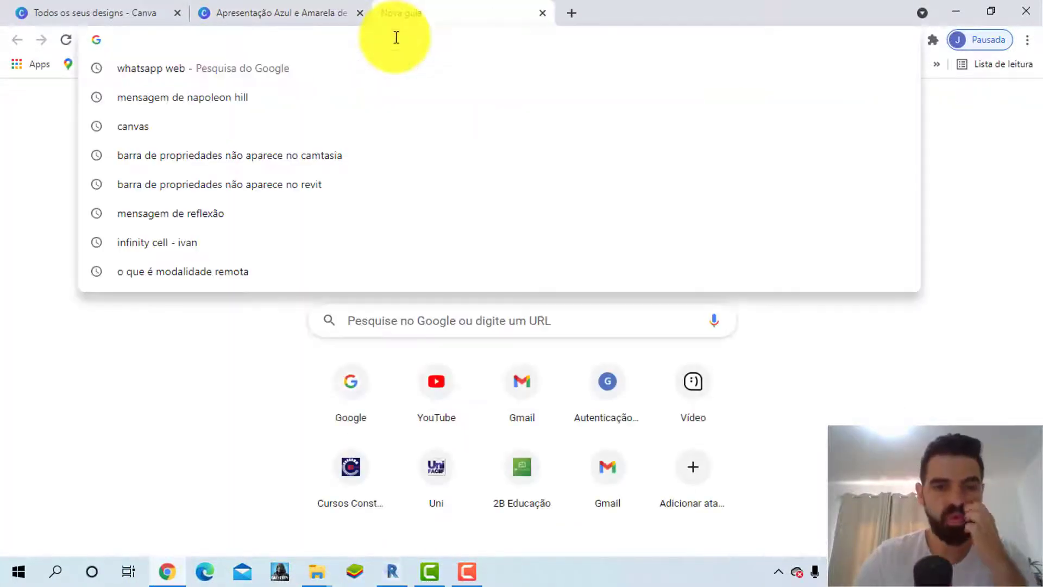
key("Return")
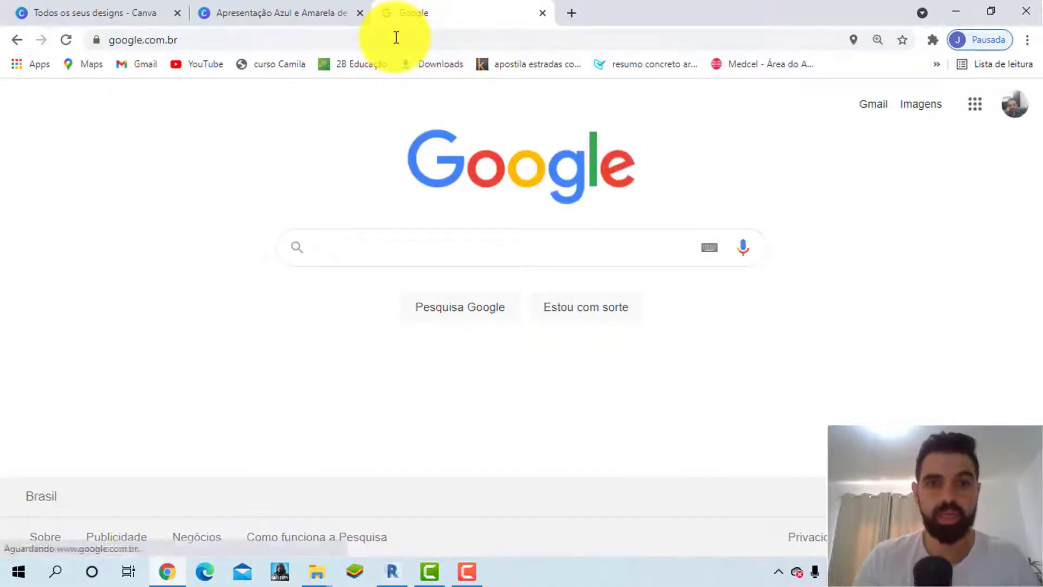
left_click(471, 251)
type("ja")
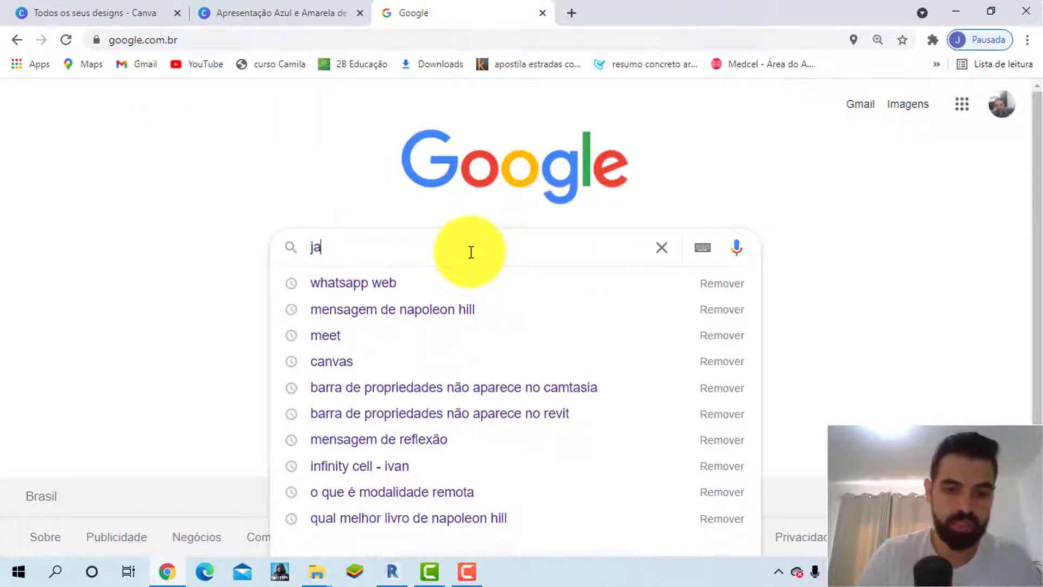
type("nelas")
key("Return")
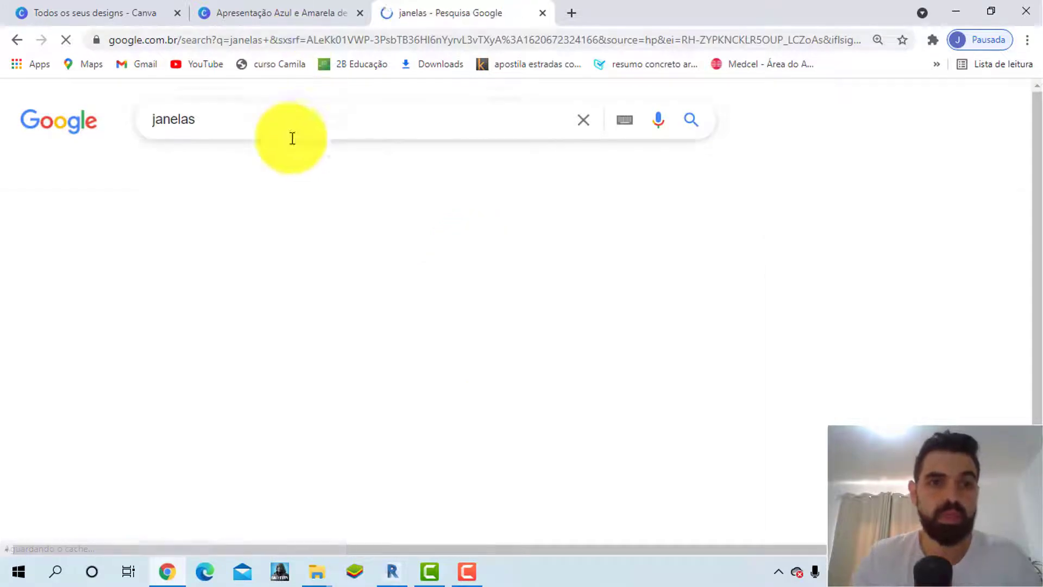
left_click(345, 168)
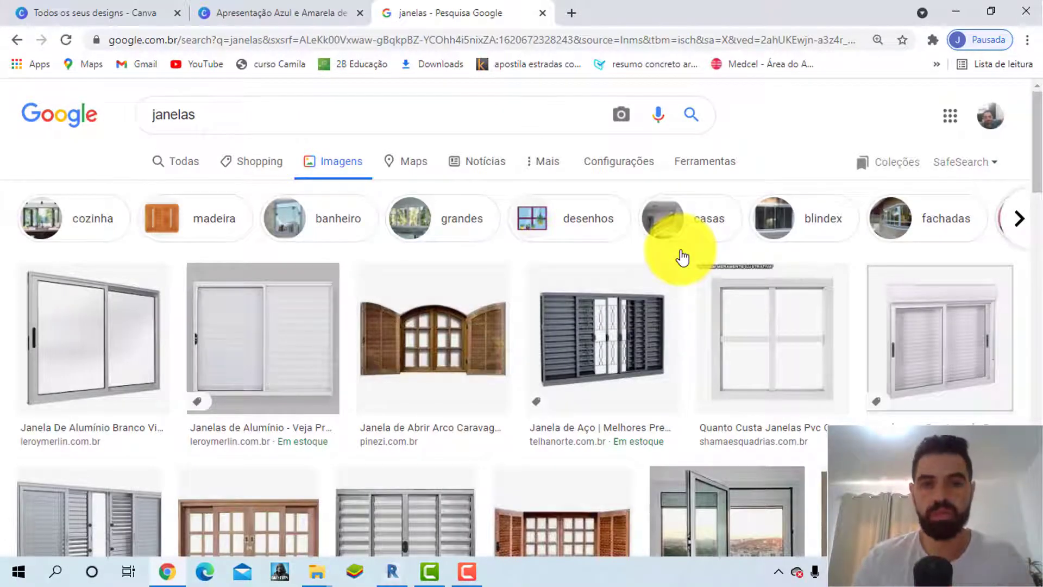
- Save the full-size picture of the arched wooden window from Pinezi to Área de Trabalho as "janela 01"
left_click(426, 331)
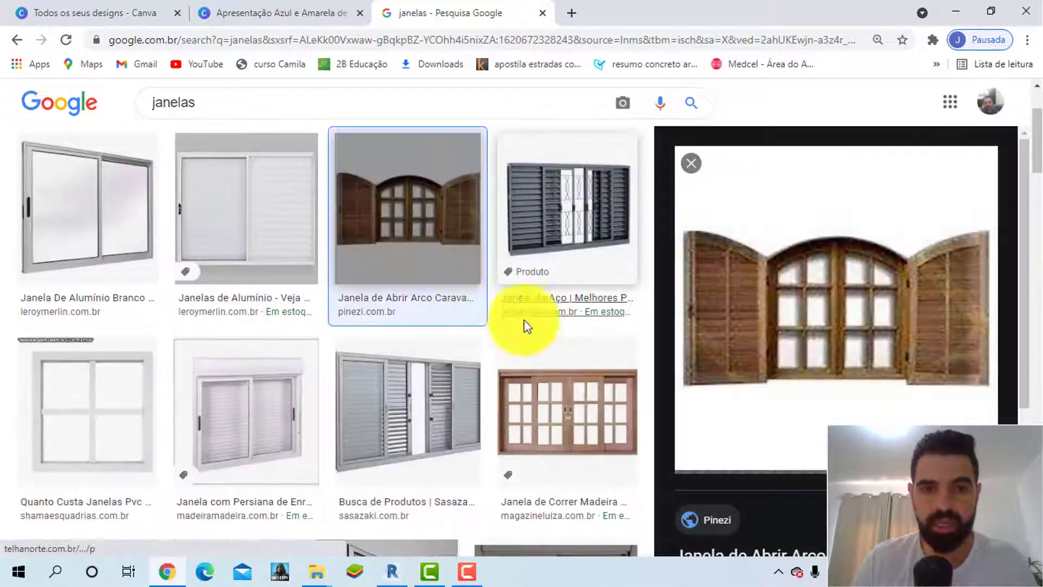
right_click(834, 272)
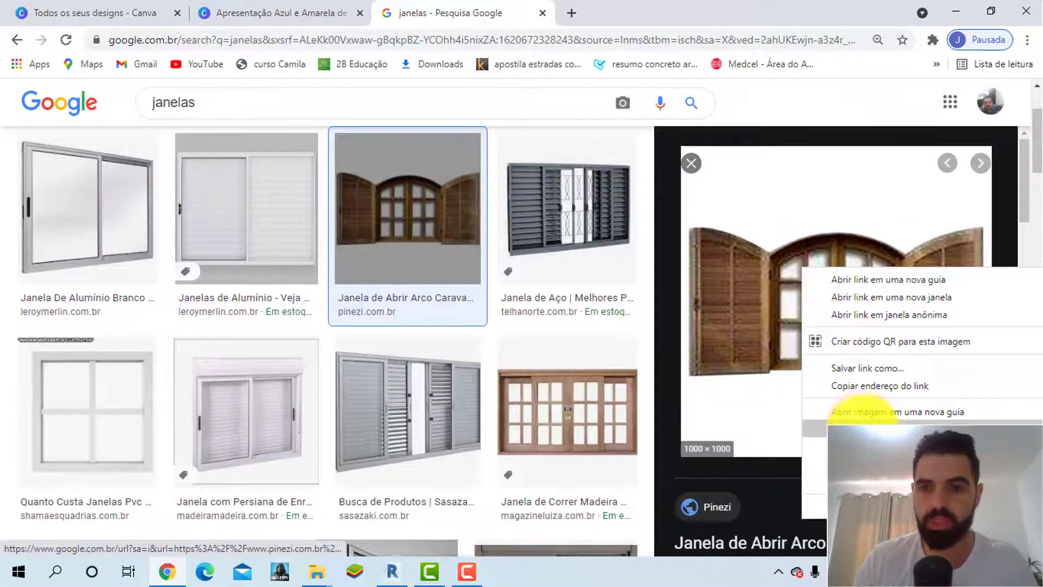
left_click(869, 428)
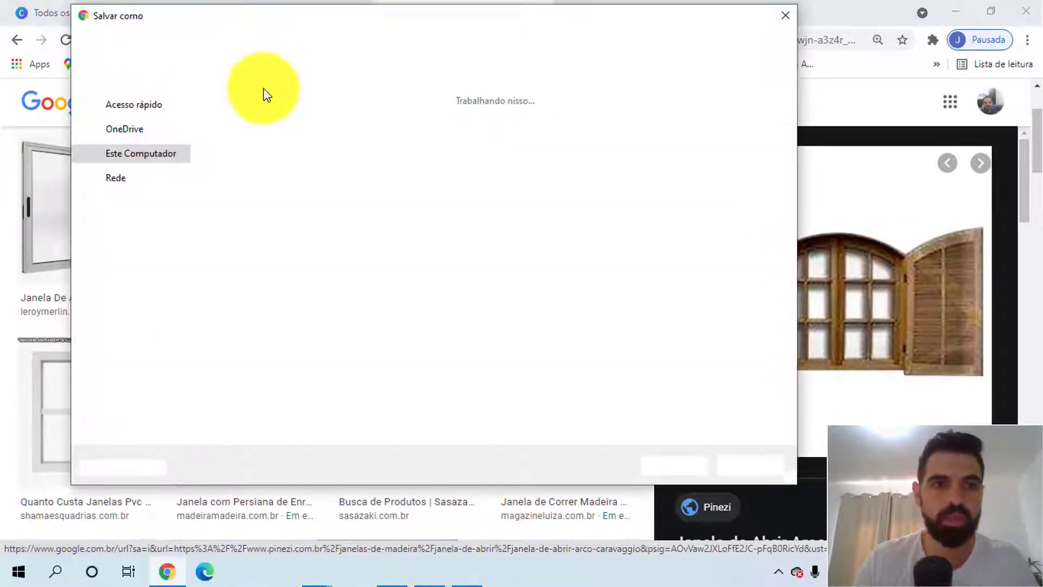
left_click(142, 175)
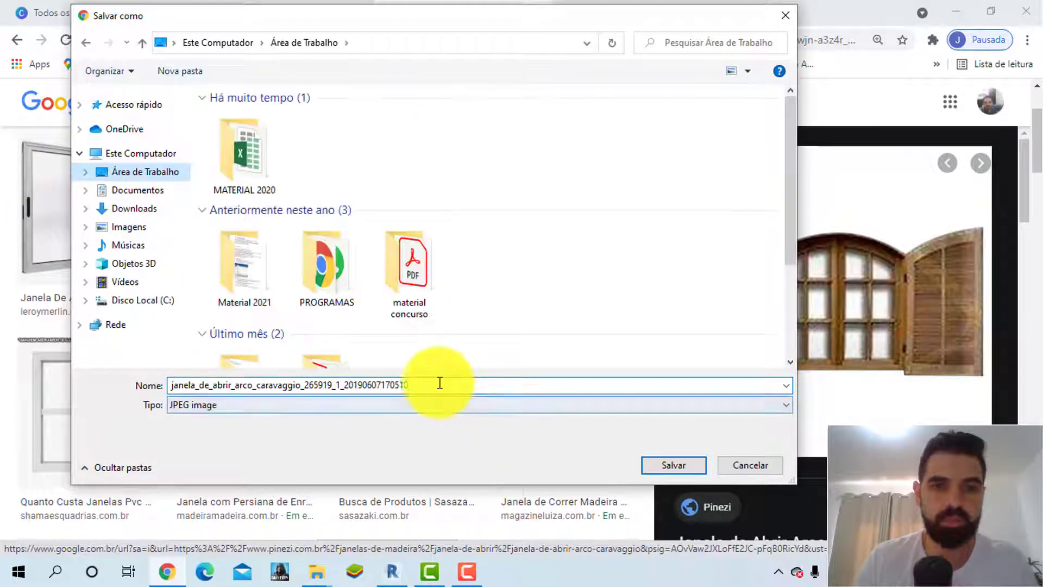
type("janela 01")
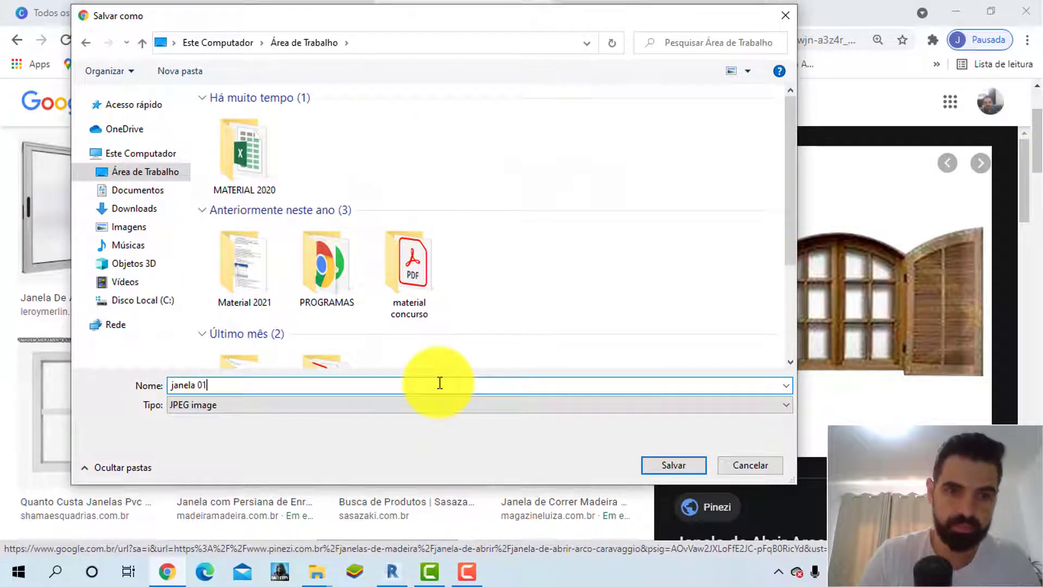
key("Return")
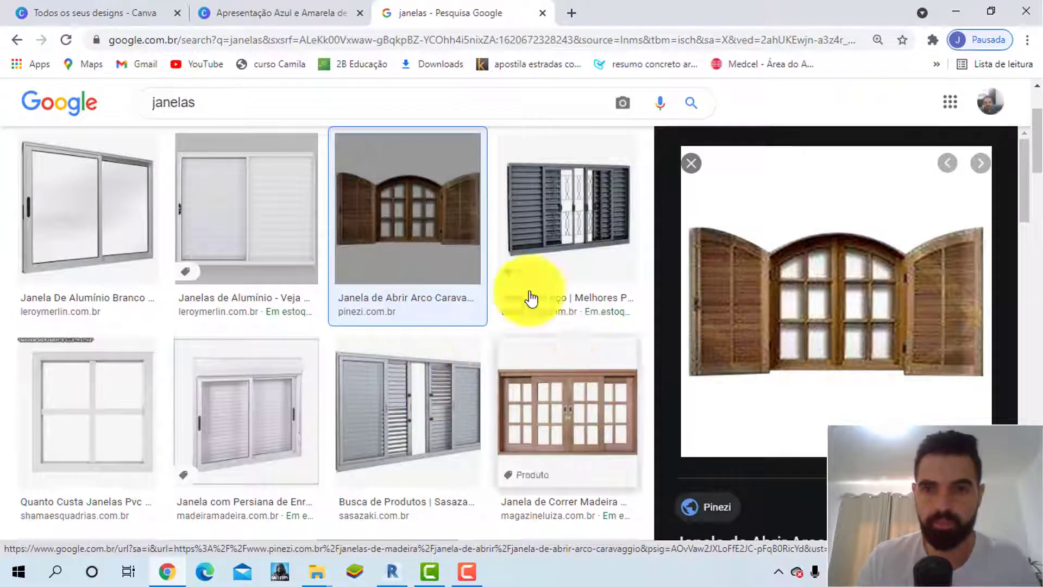
- Save the Frizobox aluminium shutter window picture to Área de Trabalho as "janela02"
scroll(531, 298, "down", 5)
left_click(511, 301)
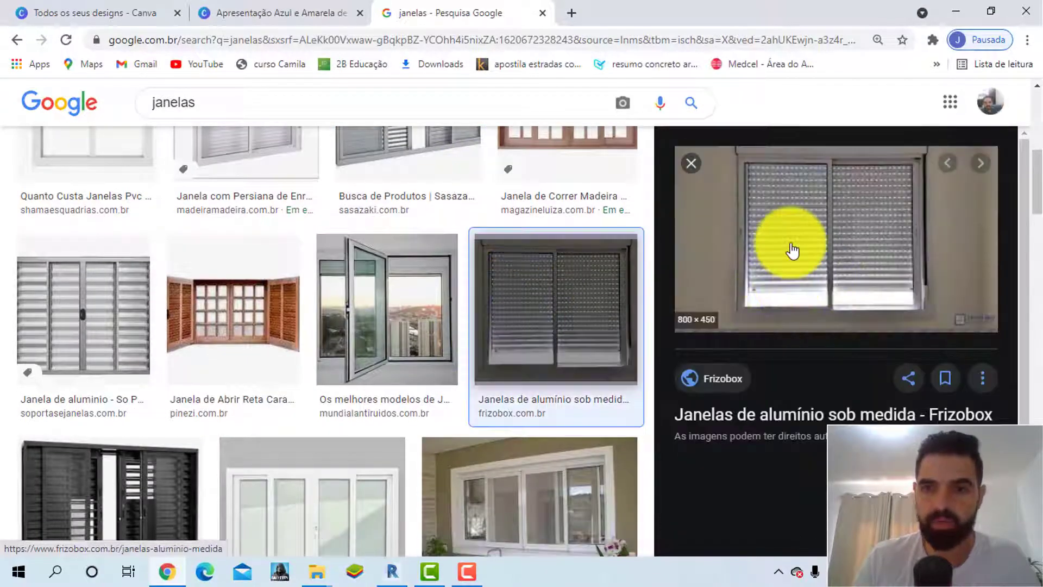
right_click(791, 251)
left_click(853, 408)
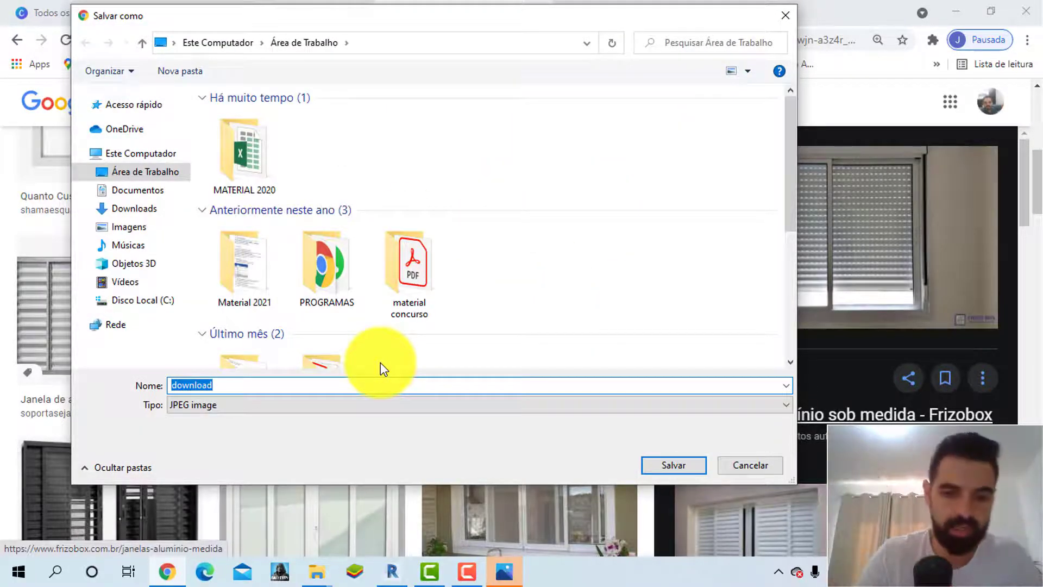
type("janela02")
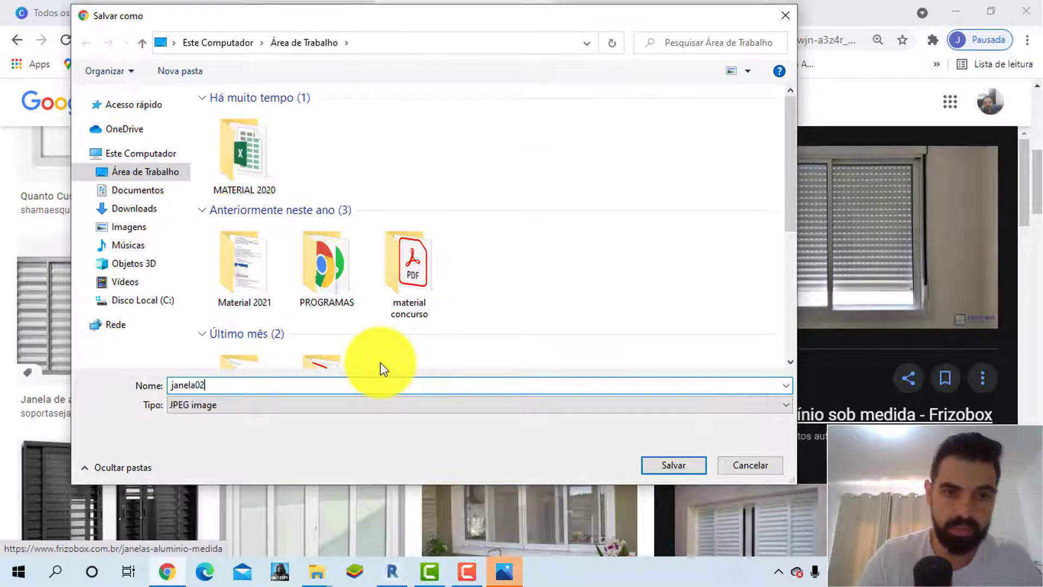
key("Return")
- Save the Protásio Box picture of the tilting window on the orange wall to Área de Trabalho as "janela 03"
scroll(496, 403, "down", 10)
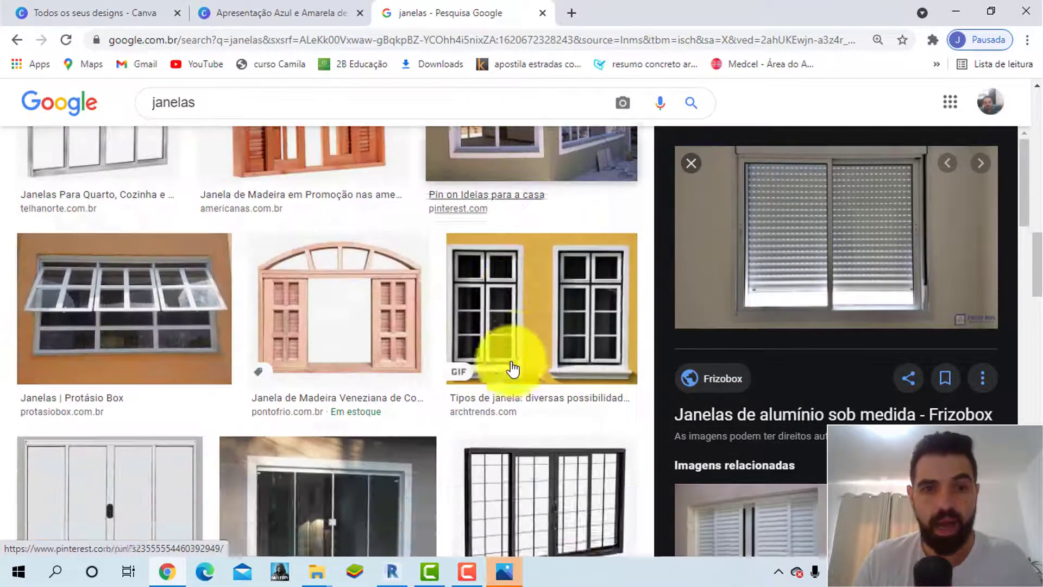
left_click(114, 311)
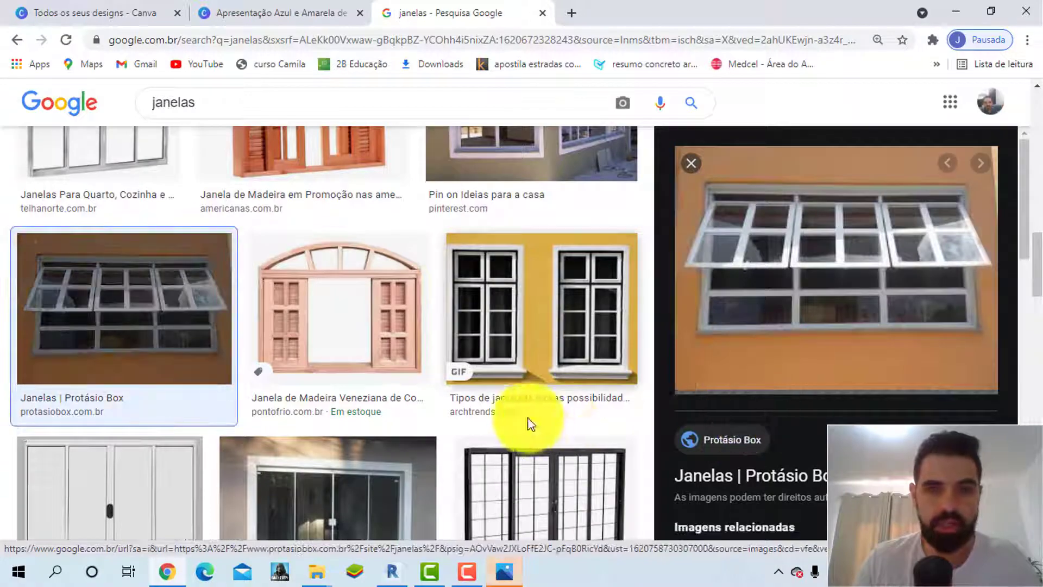
right_click(773, 298)
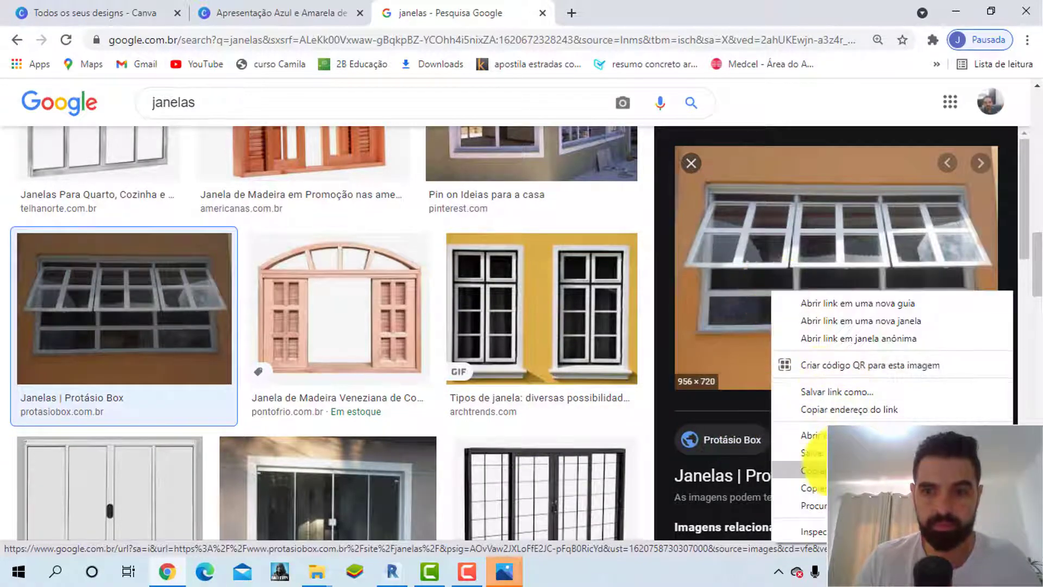
left_click(849, 468)
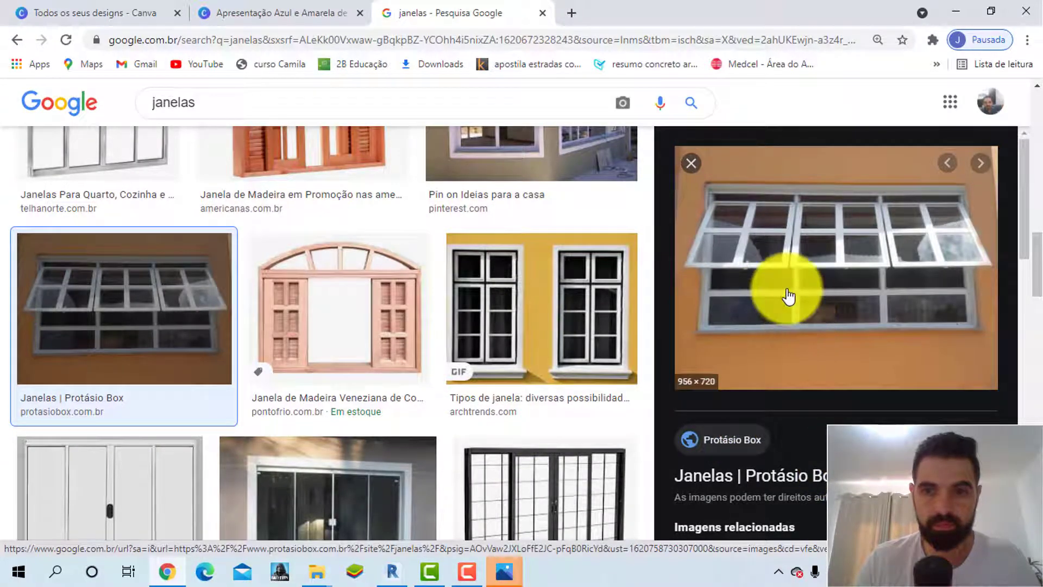
right_click(808, 294)
left_click(927, 418)
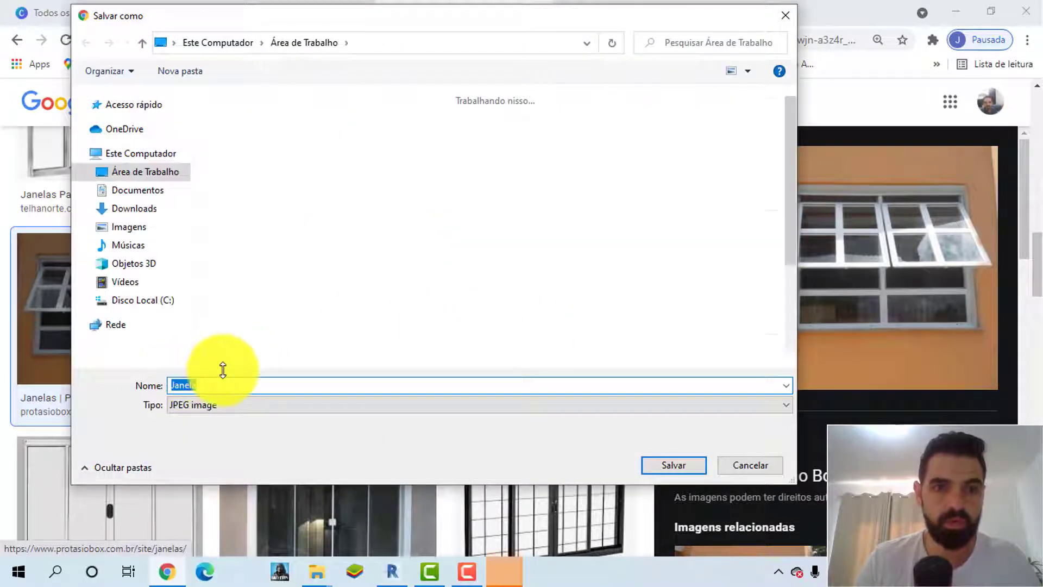
type("janela 1")
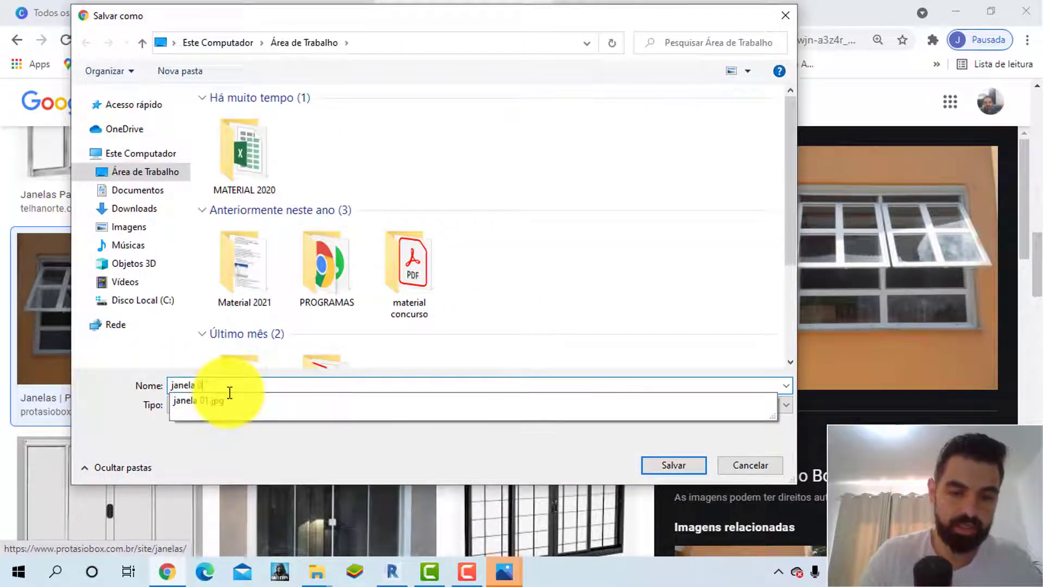
key("Return")
- Save the CarLuc Engenharia picture of the open white casement window to Área de Trabalho as "janela 04"
scroll(575, 277, "down", 5)
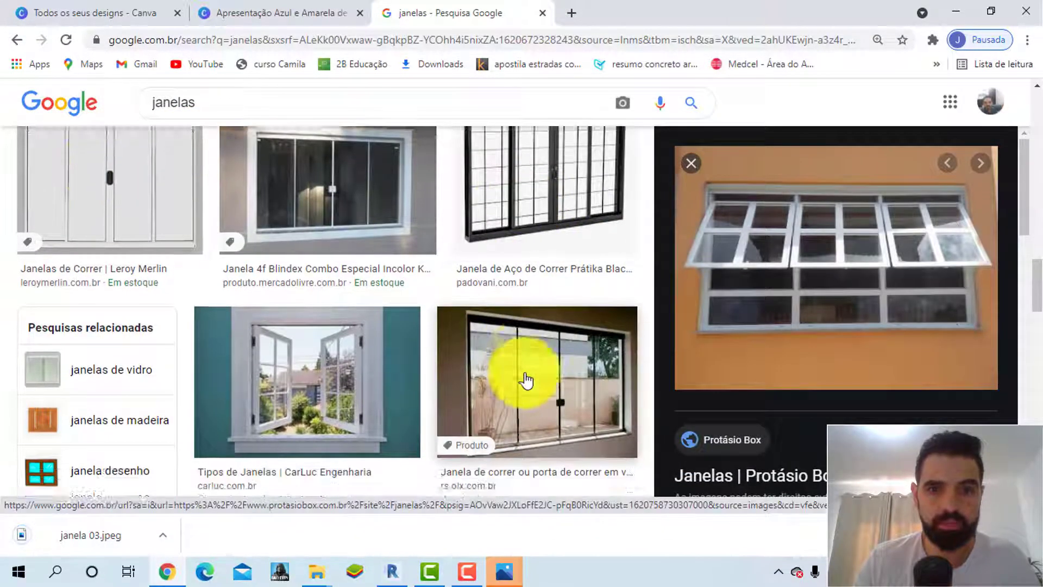
scroll(366, 287, "down", 3)
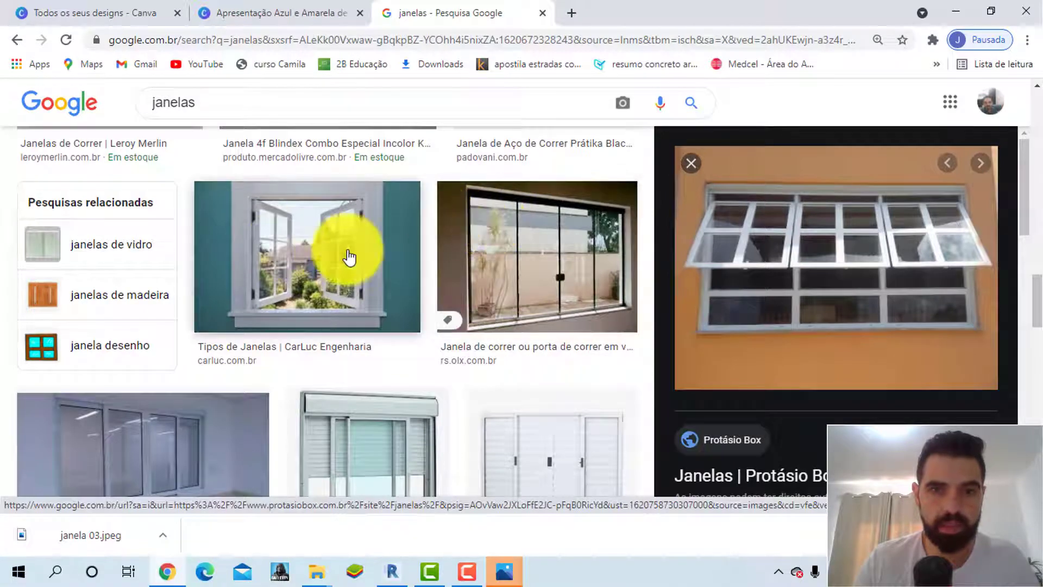
left_click(344, 256)
right_click(804, 264)
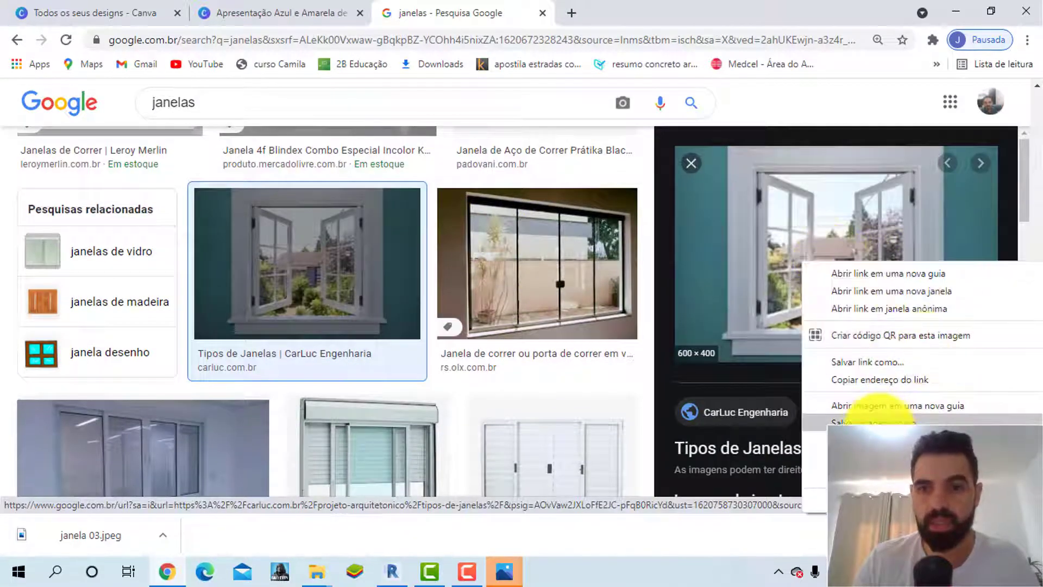
left_click(886, 411)
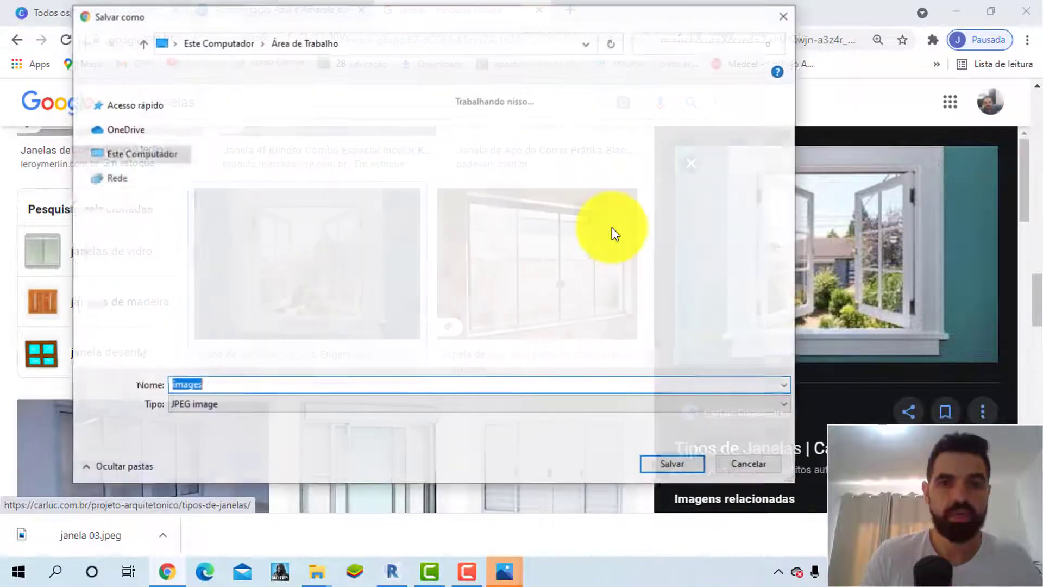
type("janela 04")
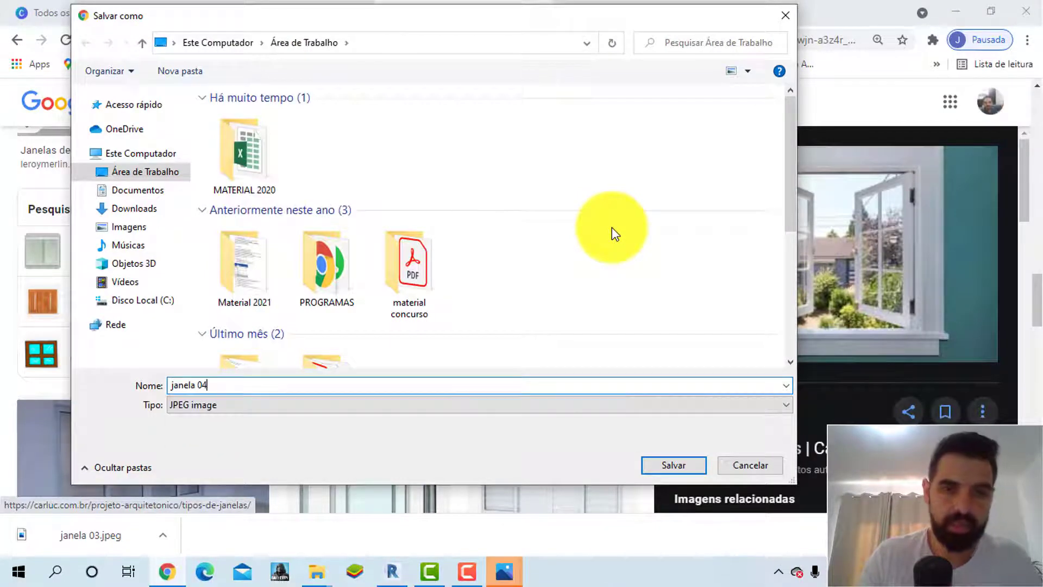
key("Return")
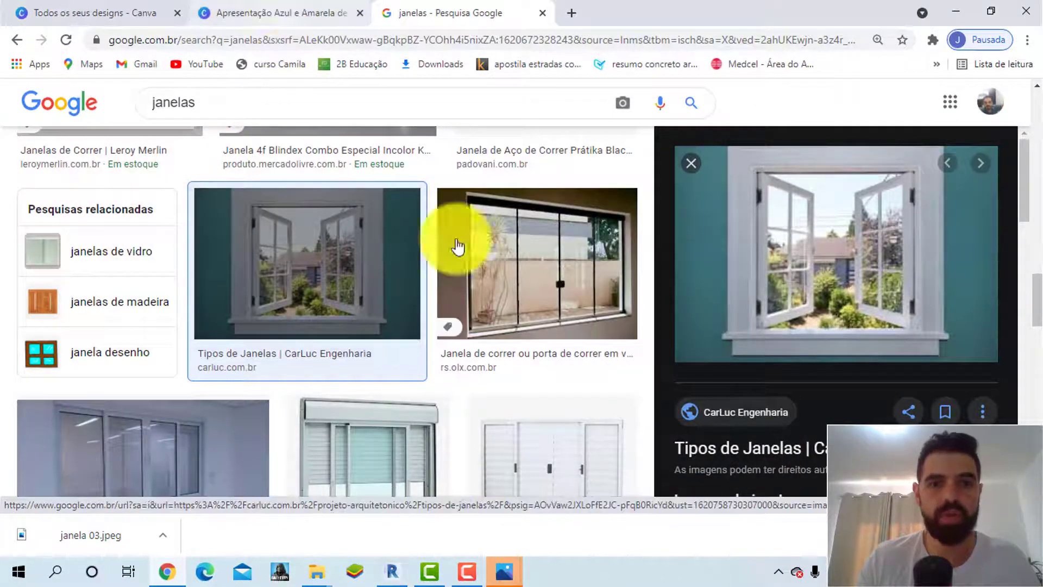
- Switch to Revit and open the image manager for the J01 row's Imagem cell in TABELA JANELA
left_click(507, 568)
key("alt+Tab")
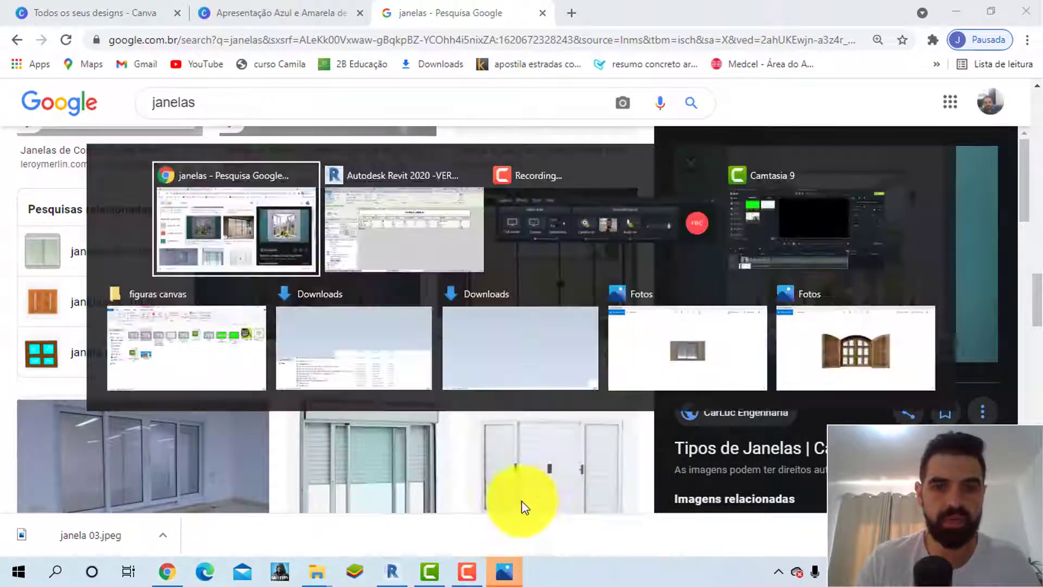
key("alt+Tab")
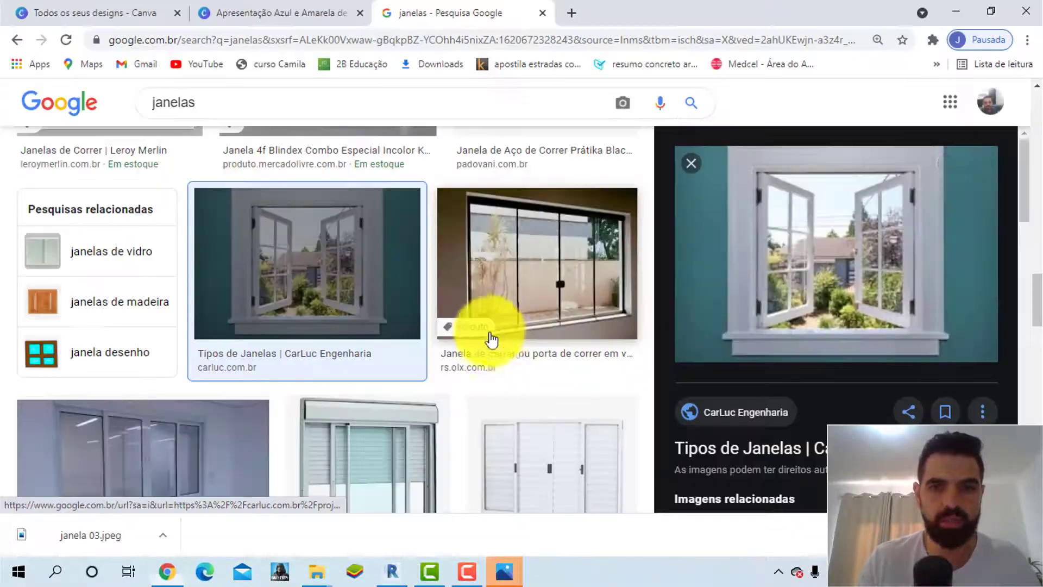
key("alt+Tab")
key("alt+Tab")
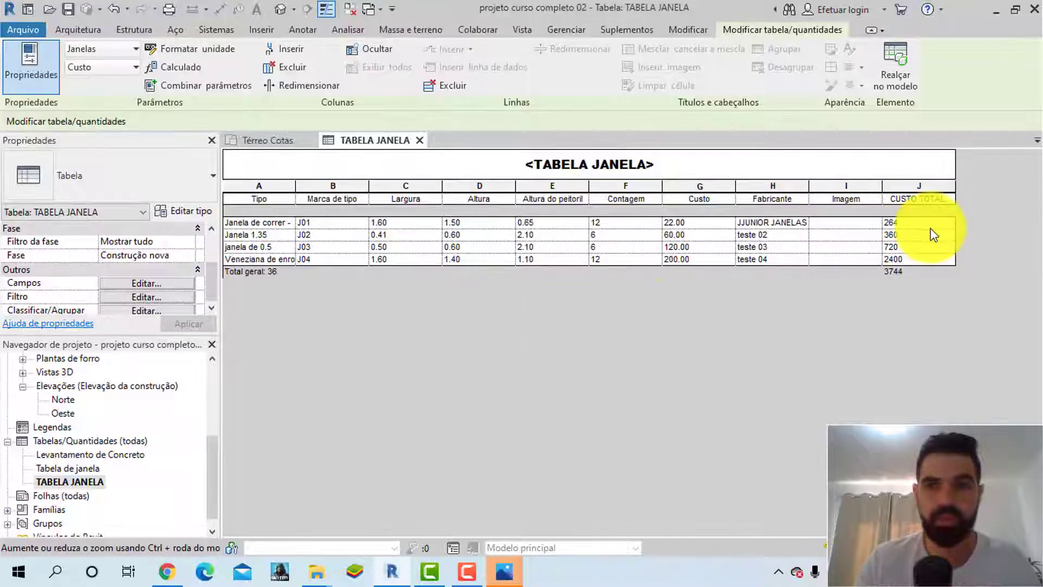
left_click(846, 224)
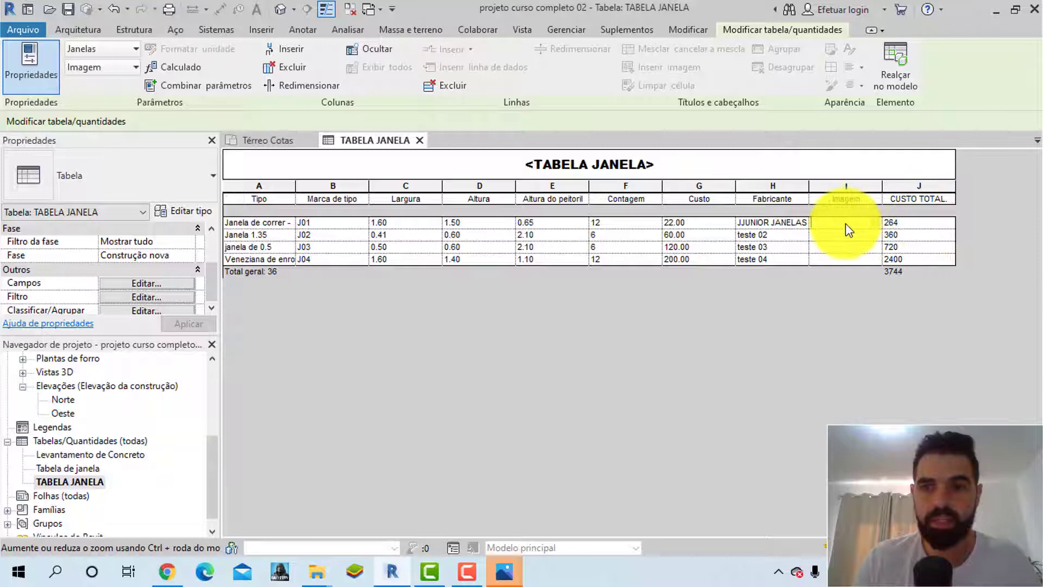
left_click(877, 225)
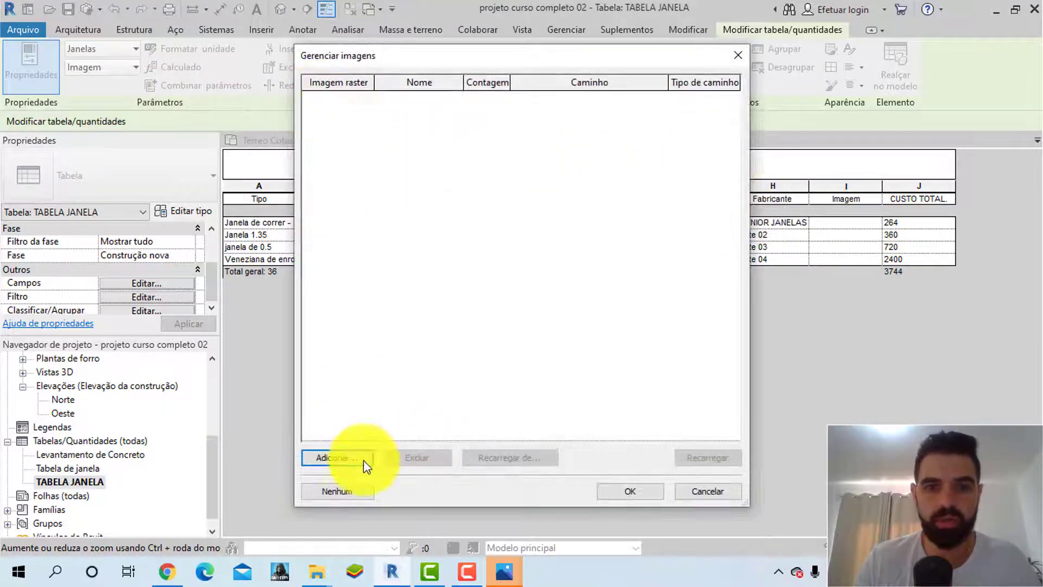
- Add "janela 01.jpg" from Área de Trabalho and assign it as the image of window type J01
left_click(344, 456)
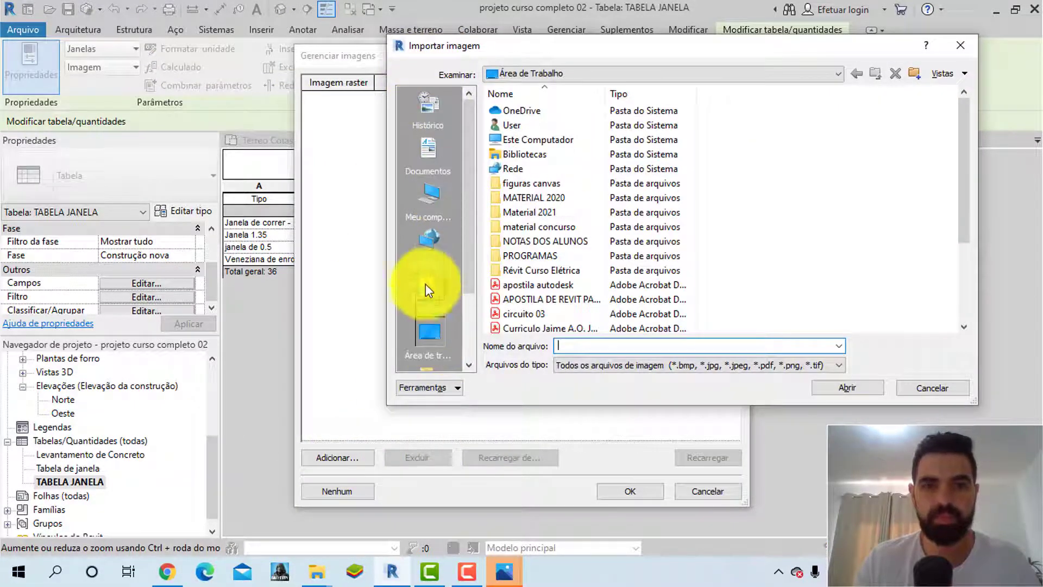
left_click(428, 190)
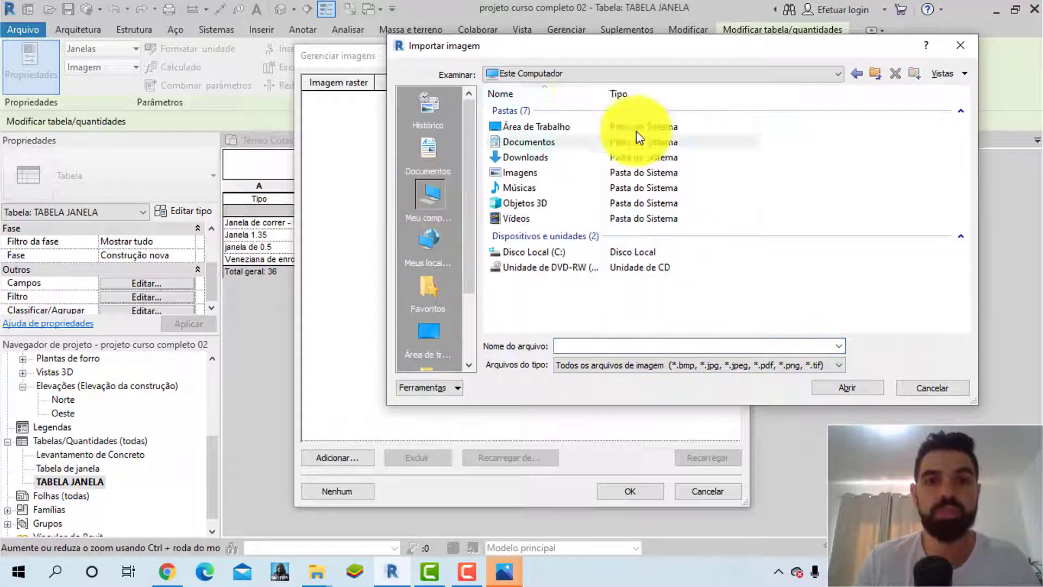
double_click(556, 131)
scroll(537, 260, "down", 1)
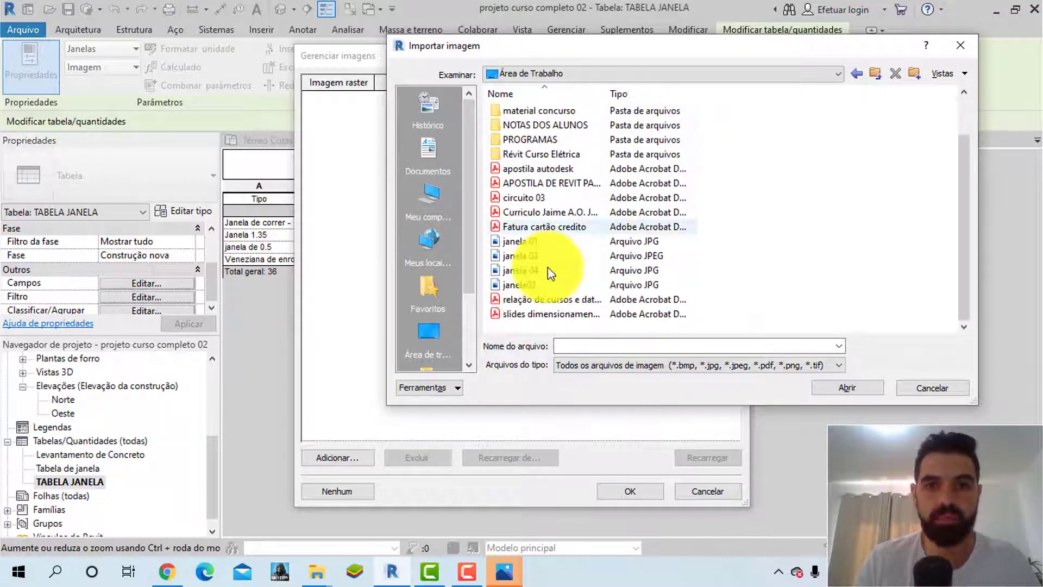
double_click(531, 240)
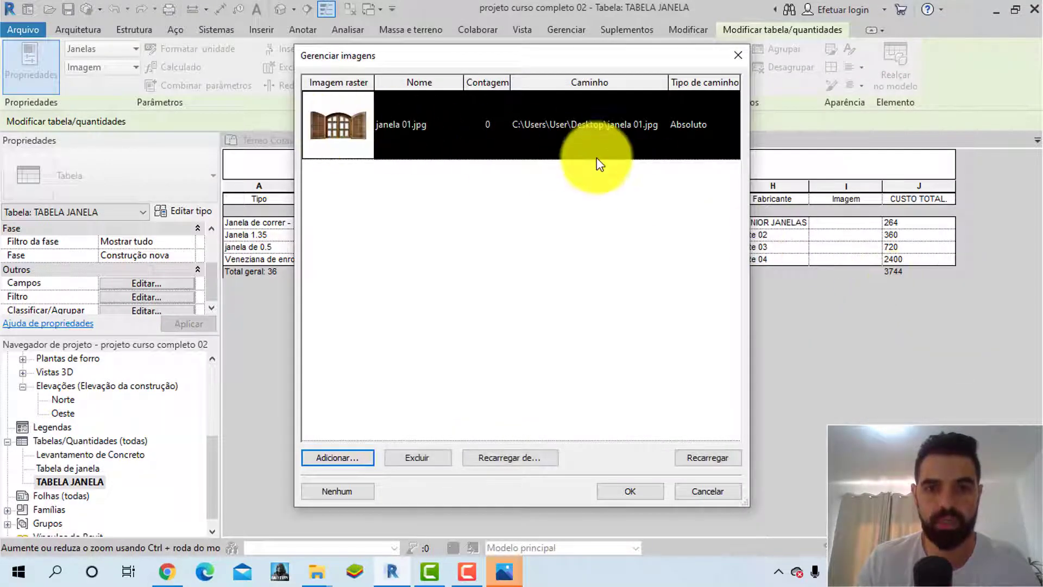
left_click(353, 456)
key("Escape")
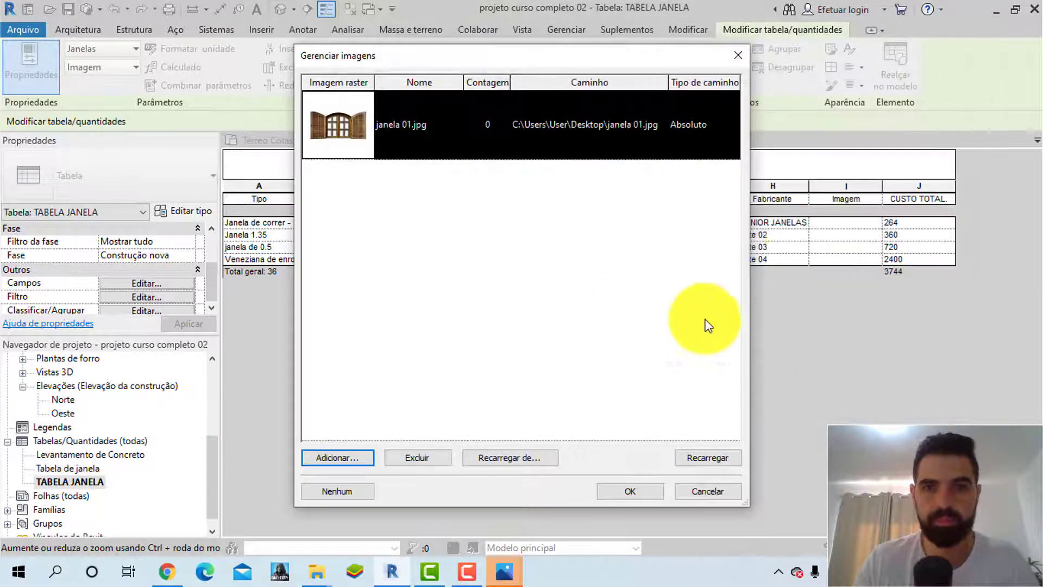
left_click(626, 491)
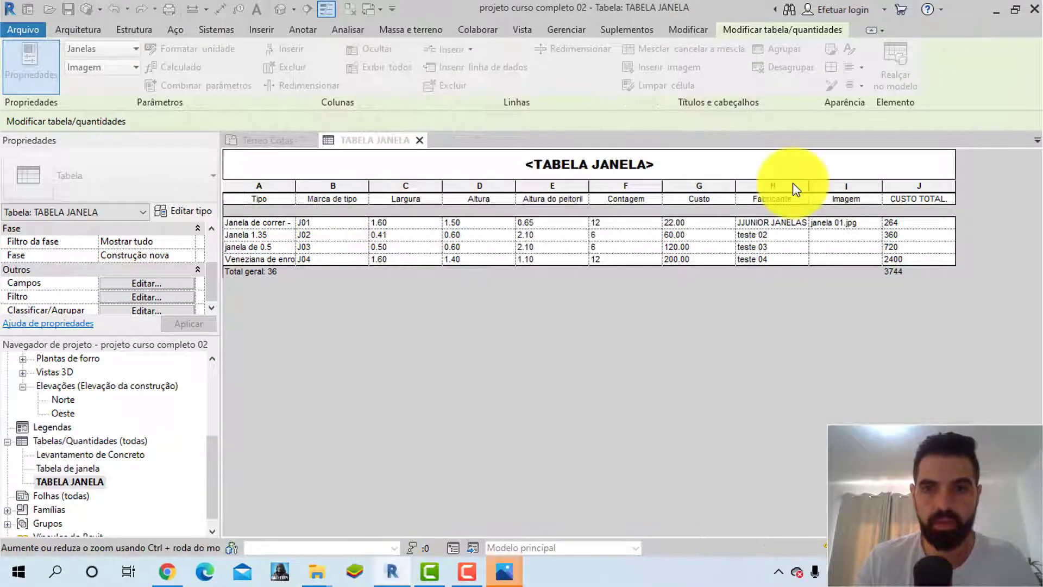
- Load "janela02.jpg" from Área de Trabalho into the Imagem cell of window type J02
left_click(877, 235)
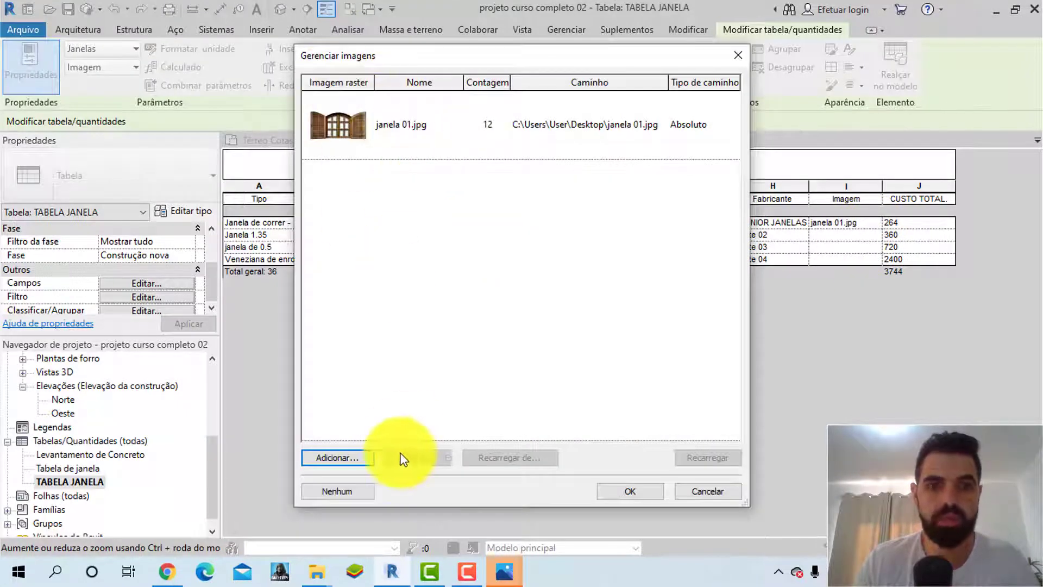
left_click(360, 458)
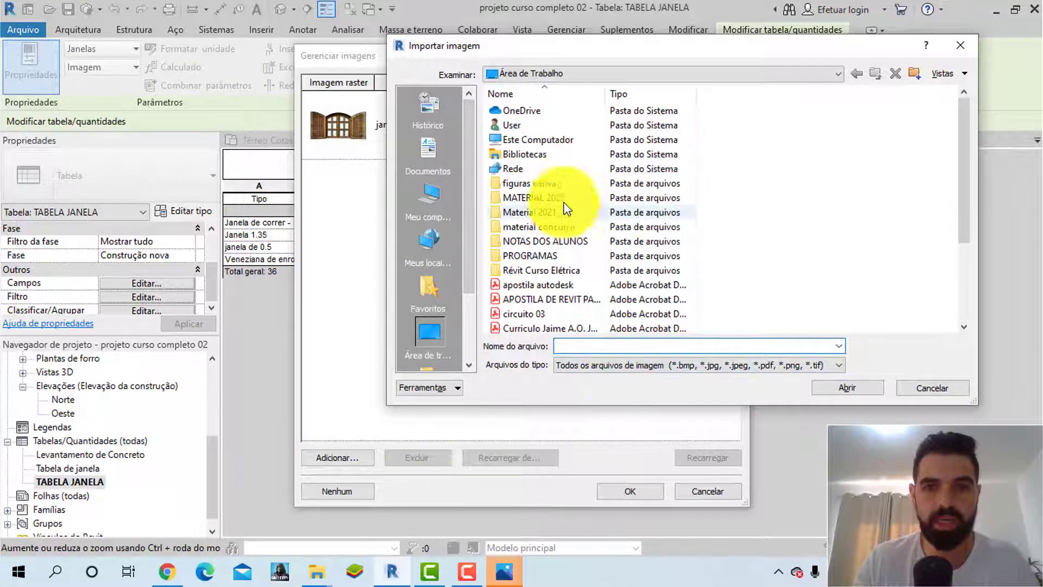
scroll(641, 252, "down", 3)
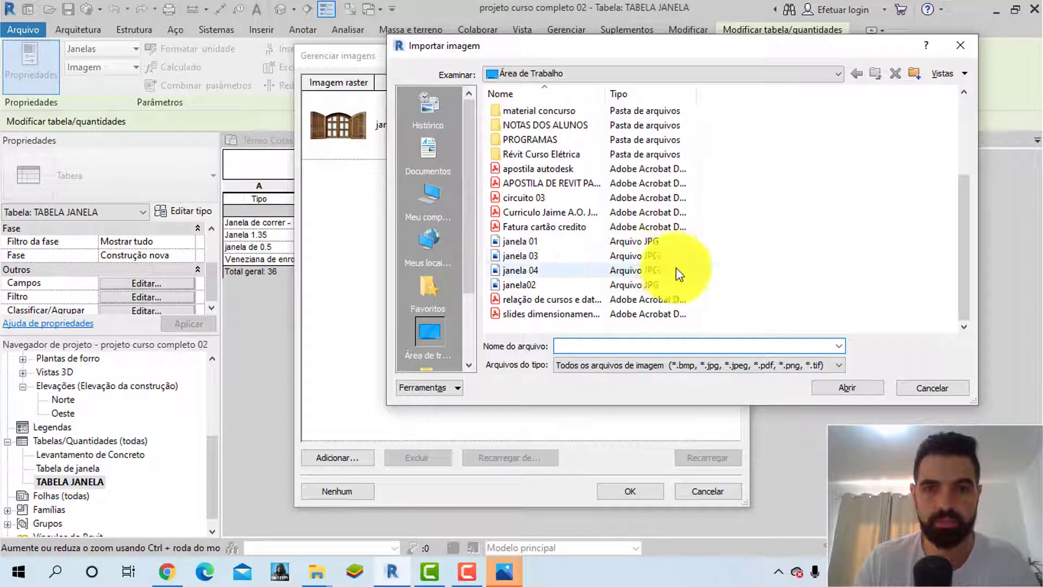
double_click(522, 285)
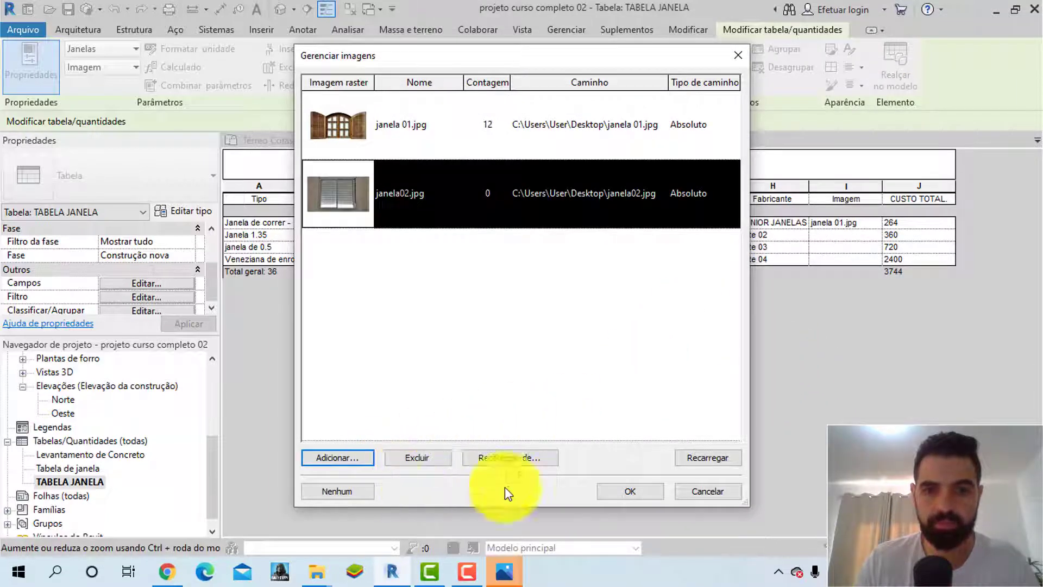
left_click(631, 491)
- Load "janela 03.jpeg" from Área de Trabalho into the Imagem cell of window type J03
left_click(830, 248)
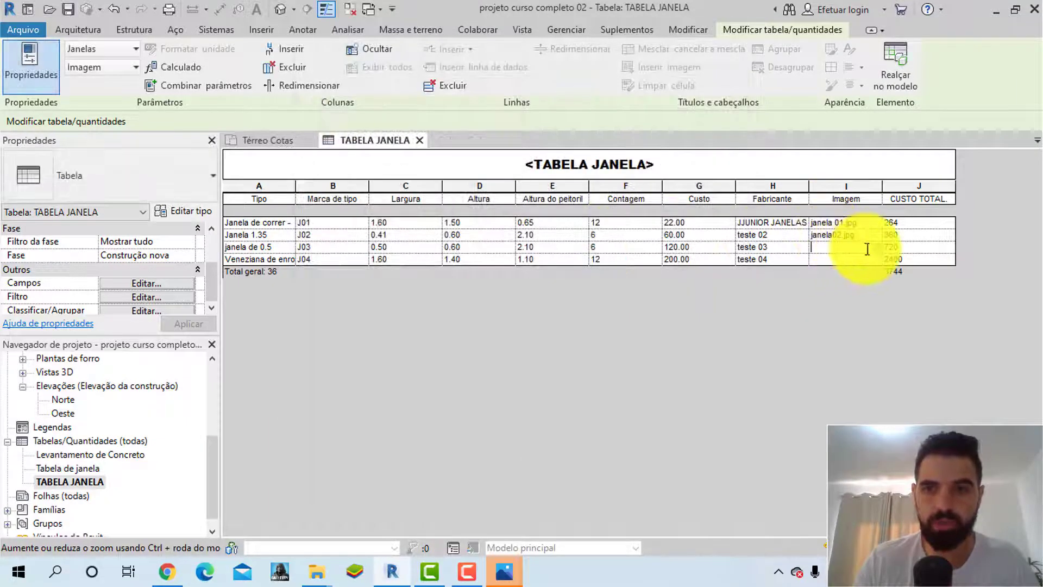
left_click(877, 248)
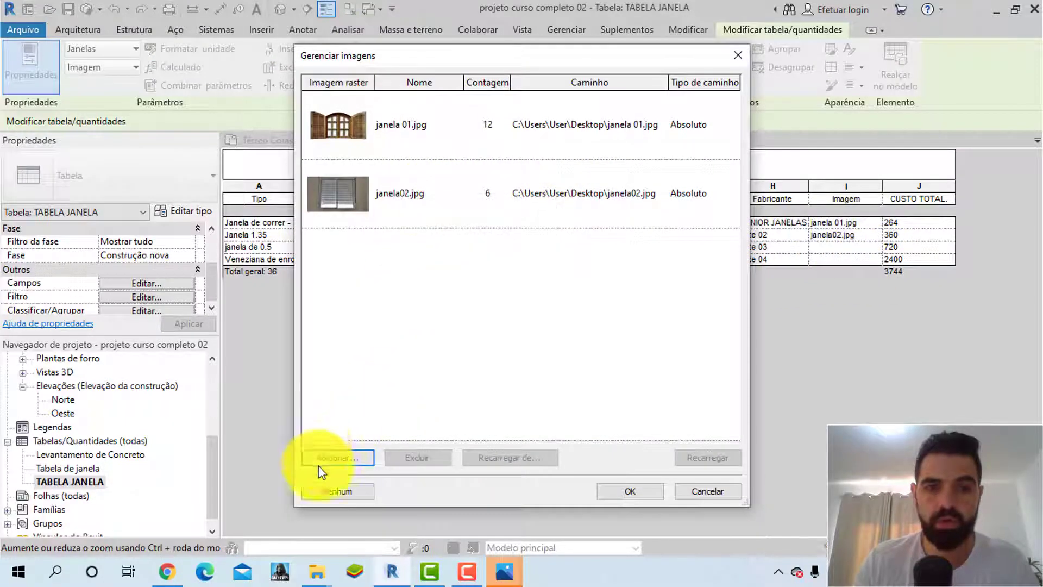
left_click(370, 456)
scroll(543, 245, "down", 3)
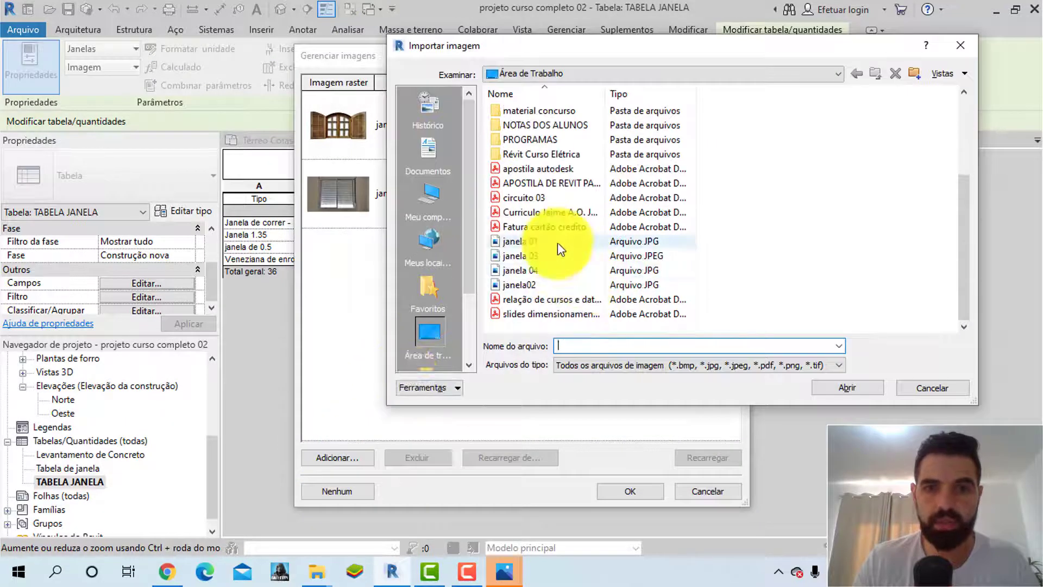
double_click(533, 257)
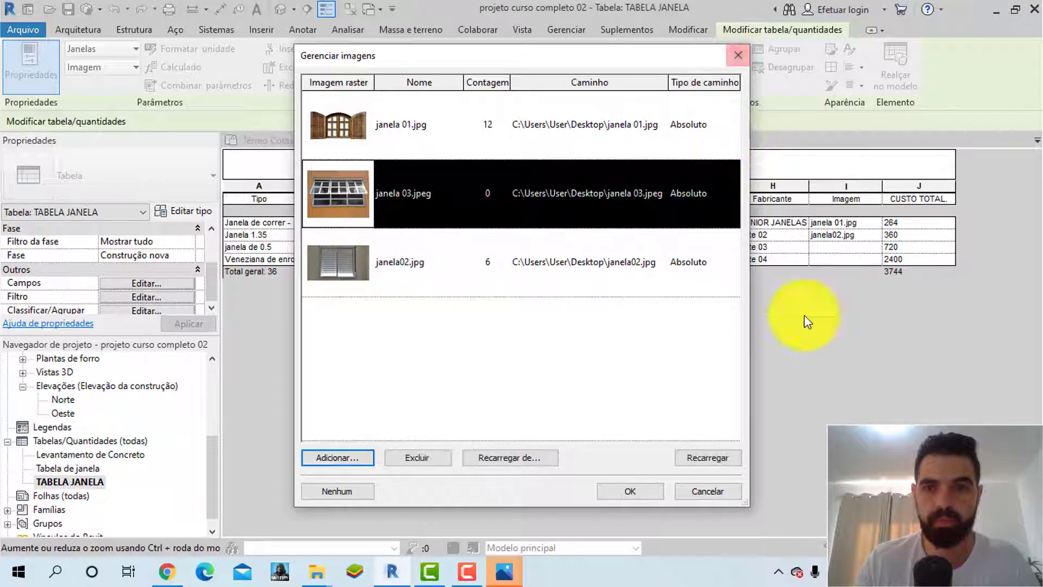
left_click(630, 491)
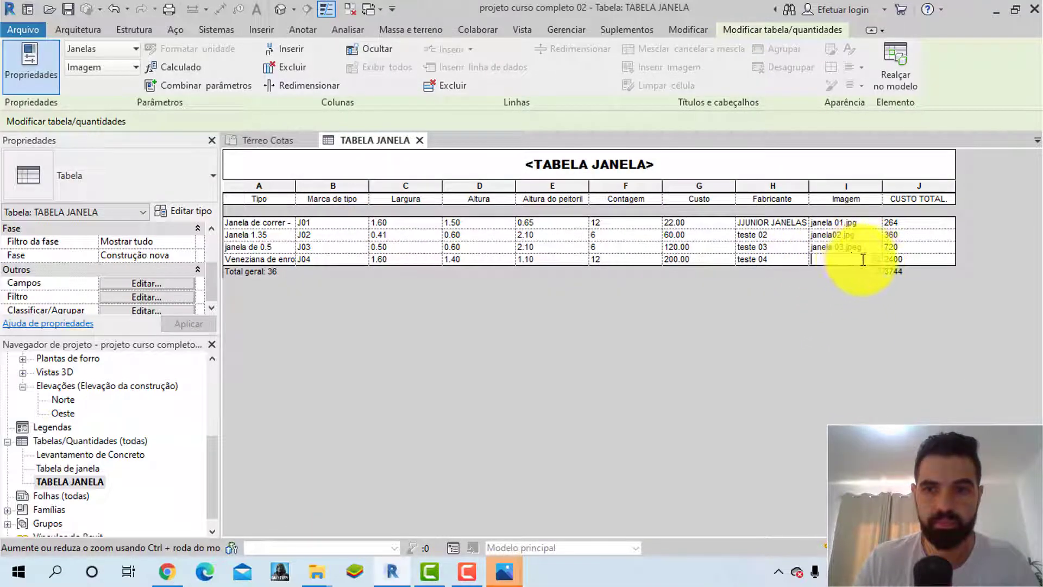
- Load "janela 04.jpg" from Área de Trabalho into the Imagem cell of window type J04
left_click(873, 259)
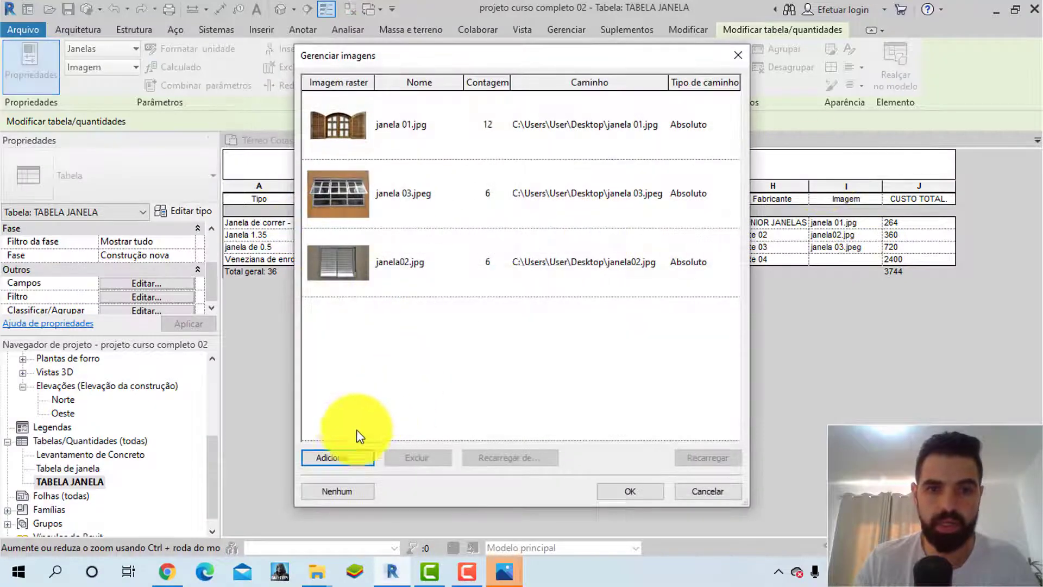
left_click(354, 459)
scroll(516, 282, "down", 3)
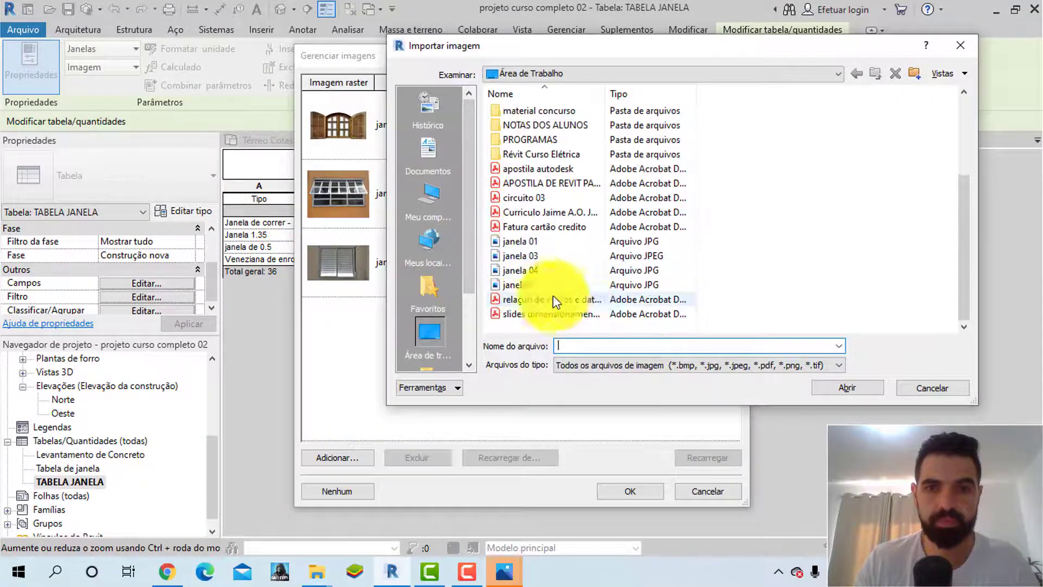
left_click(533, 271)
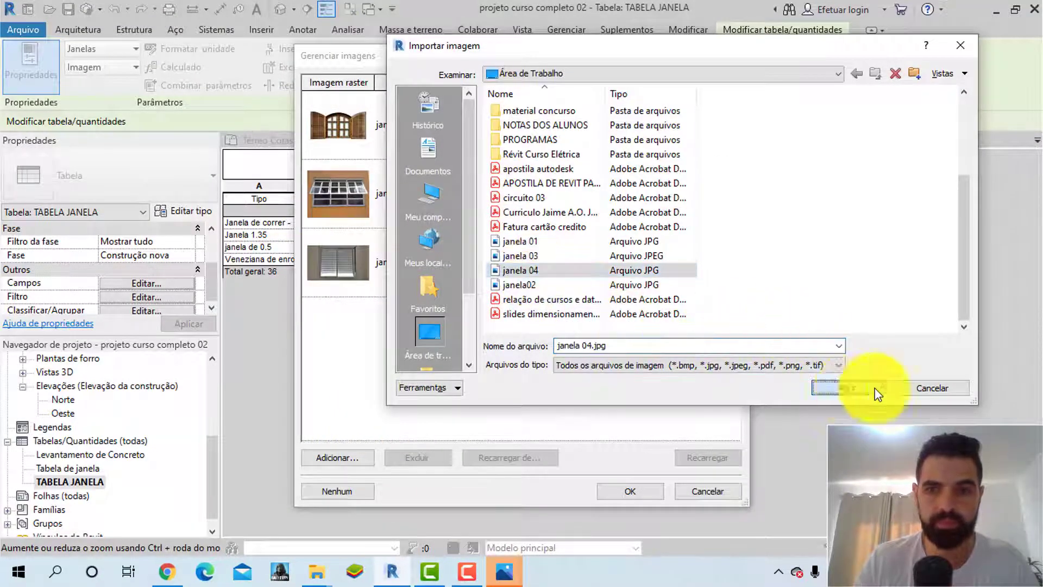
left_click(875, 387)
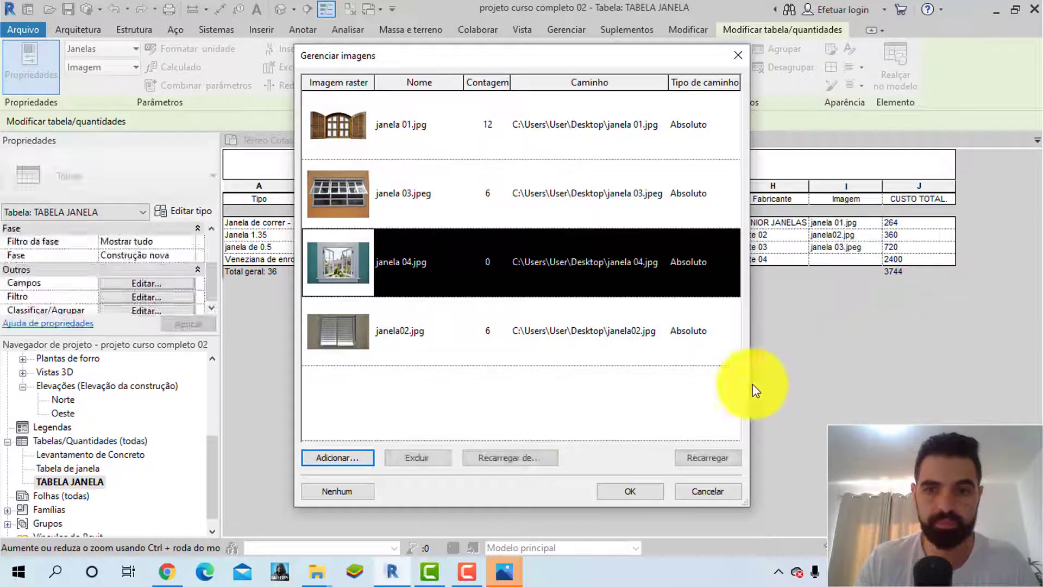
left_click(629, 489)
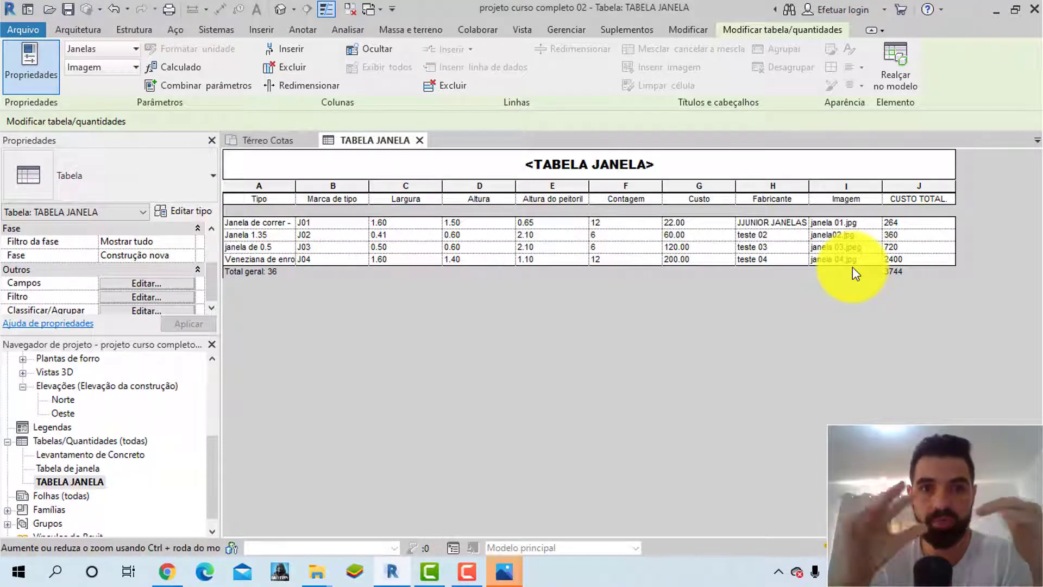
- Create a new sheet under Folhas (todas), keeping the preselected title block and the Novas placeholder option
scroll(109, 421, "down", 1)
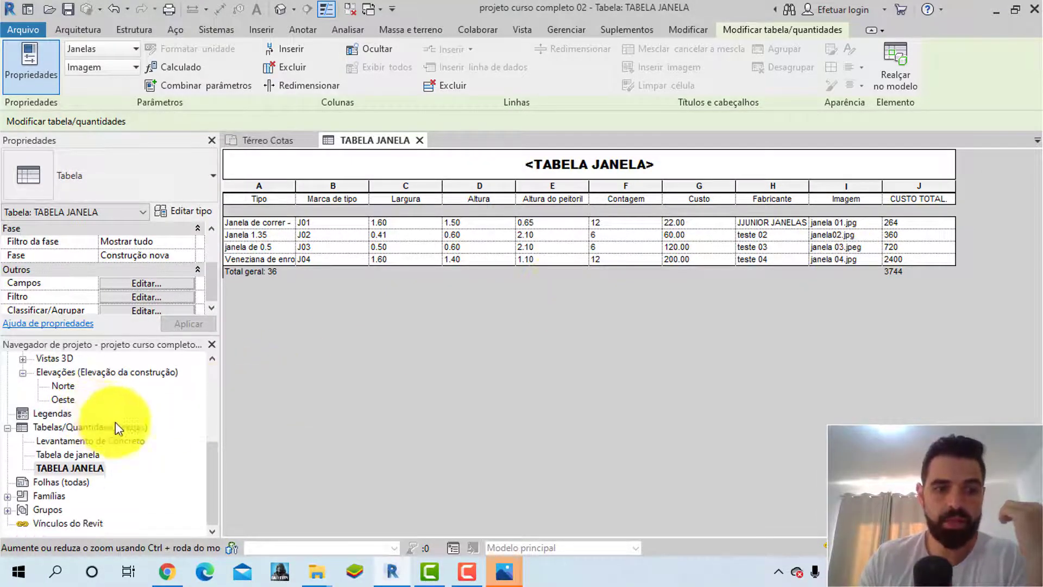
left_click(58, 482)
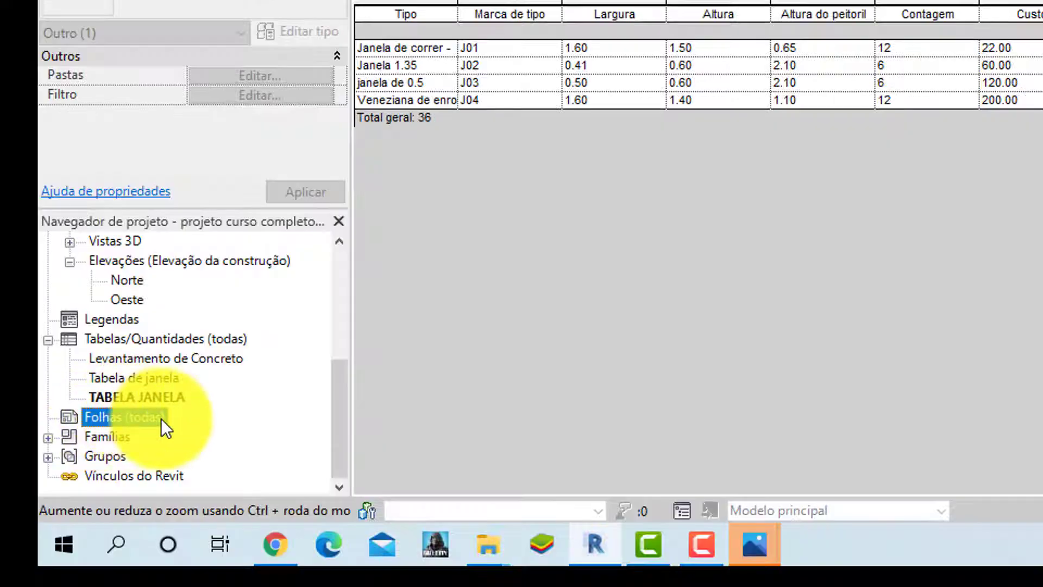
right_click(132, 415)
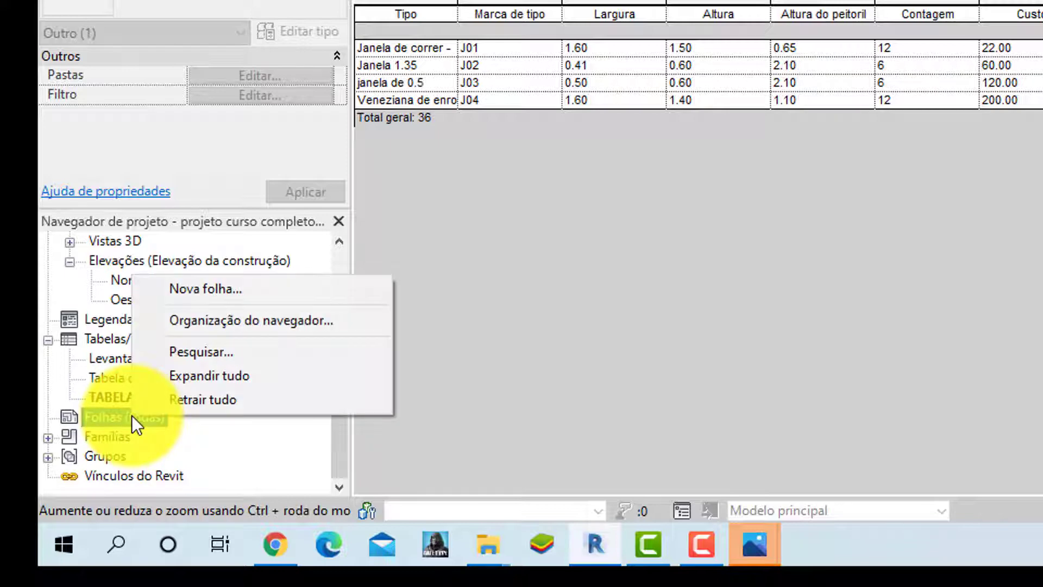
left_click(187, 291)
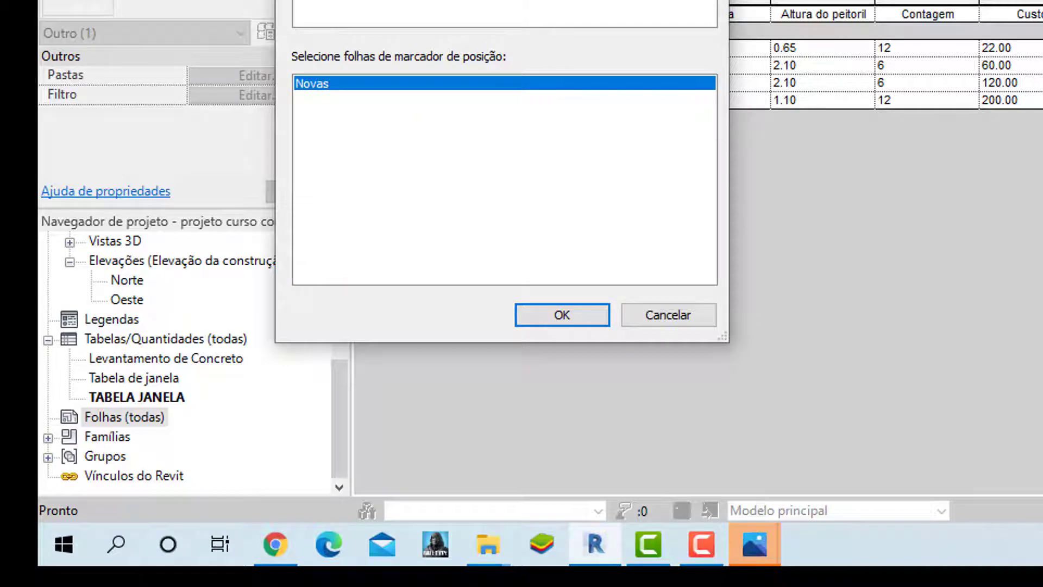
left_click(552, 321)
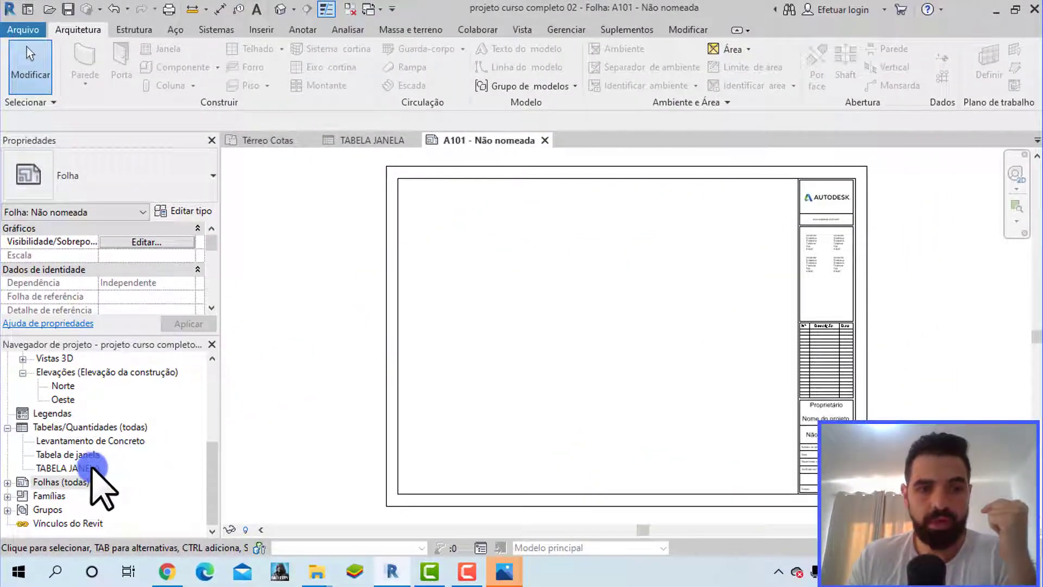
- Place the TABELA JANELA schedule in the middle of the new sheet's drawing area
left_click(91, 467)
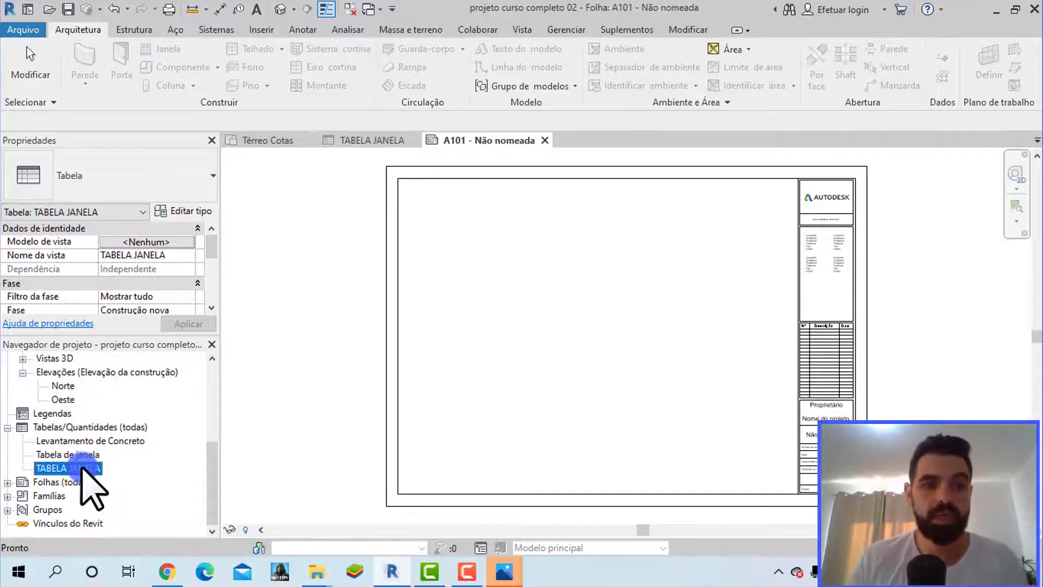
left_click(69, 481)
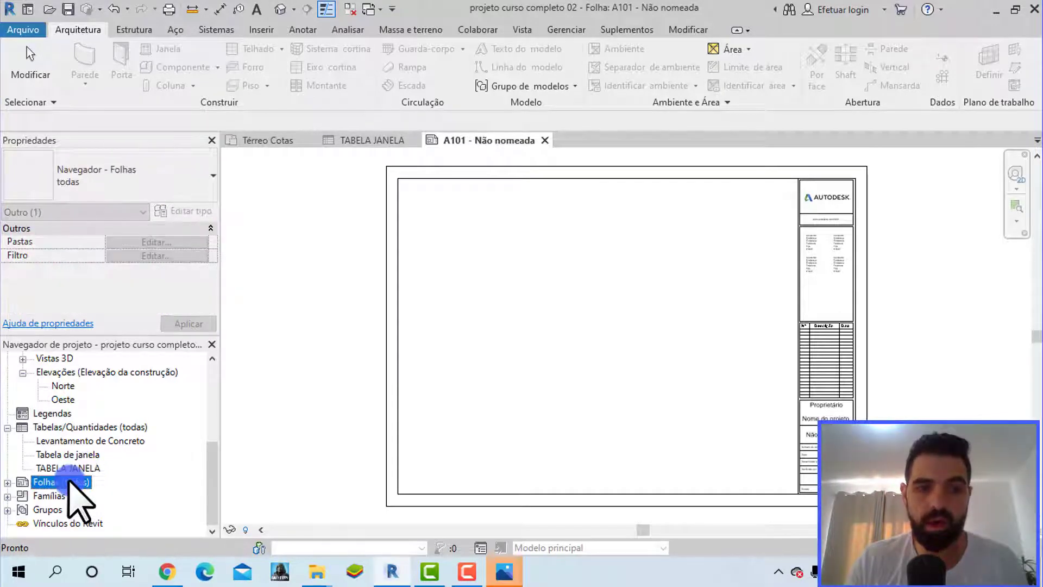
left_click(72, 468)
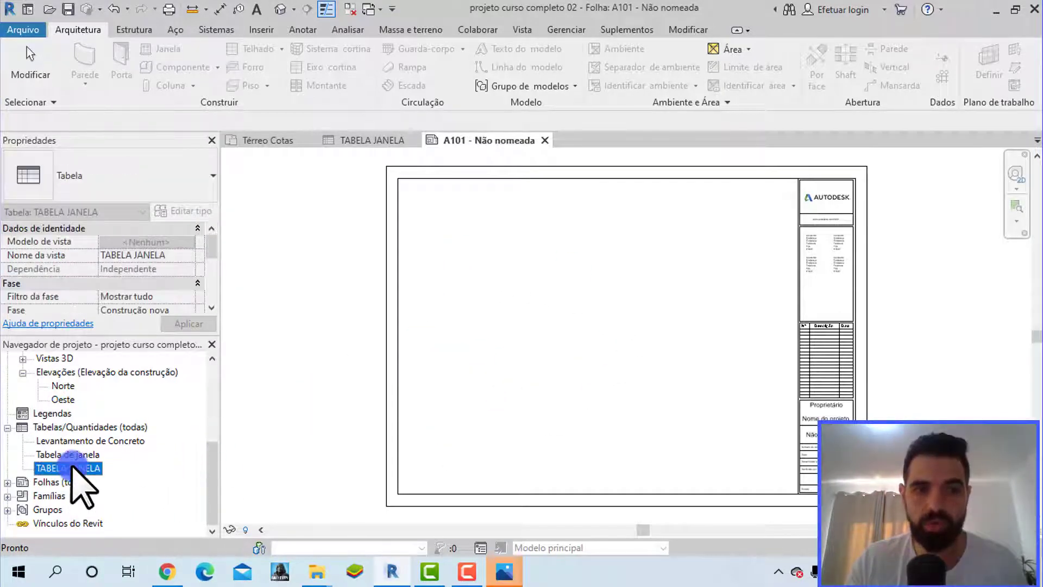
mouse_move(68, 470)
left_mouse_down()
mouse_move(514, 344)
mouse_move(600, 338)
left_mouse_up()
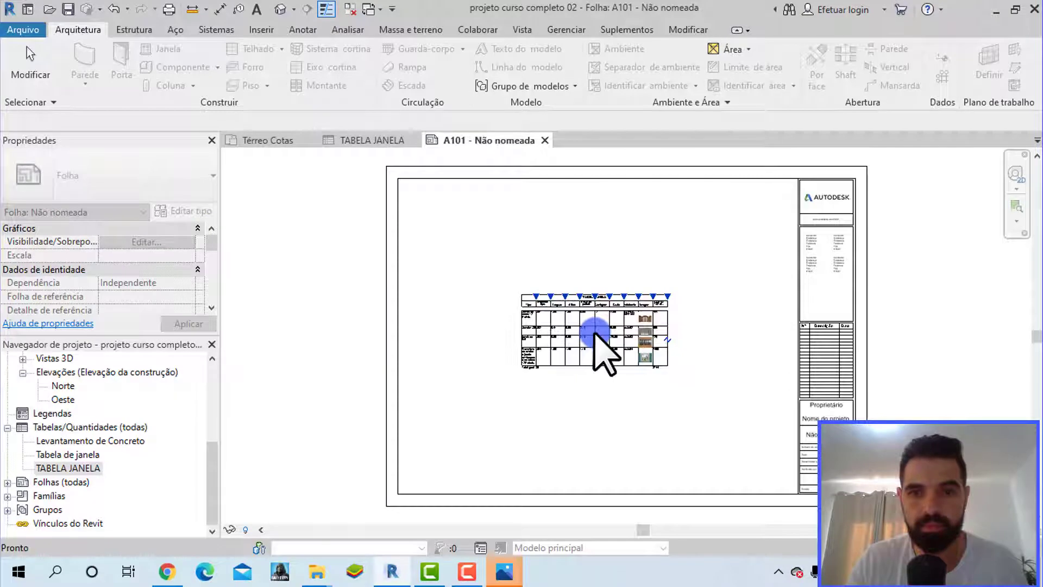
left_click(672, 332)
scroll(672, 332, "up", 5)
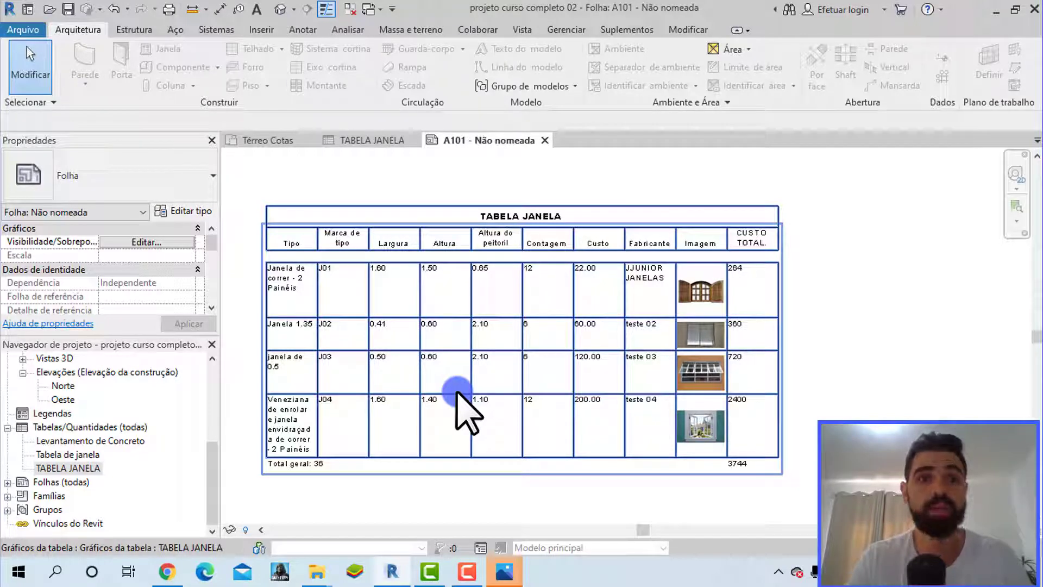
- Deselect the schedule placed on the sheet and open the TABELA JANELA schedule view
key("Escape")
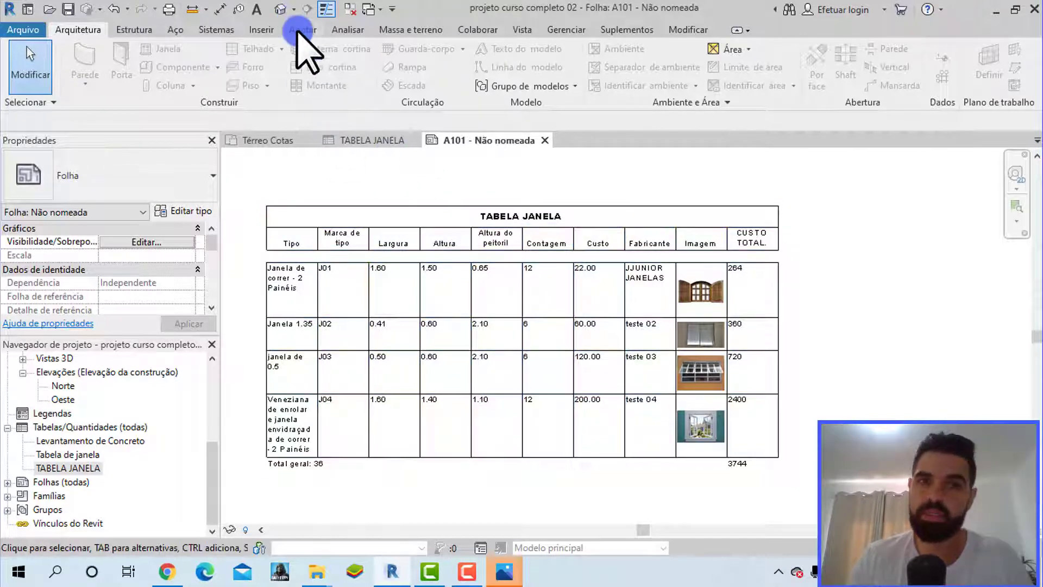
left_click(302, 30)
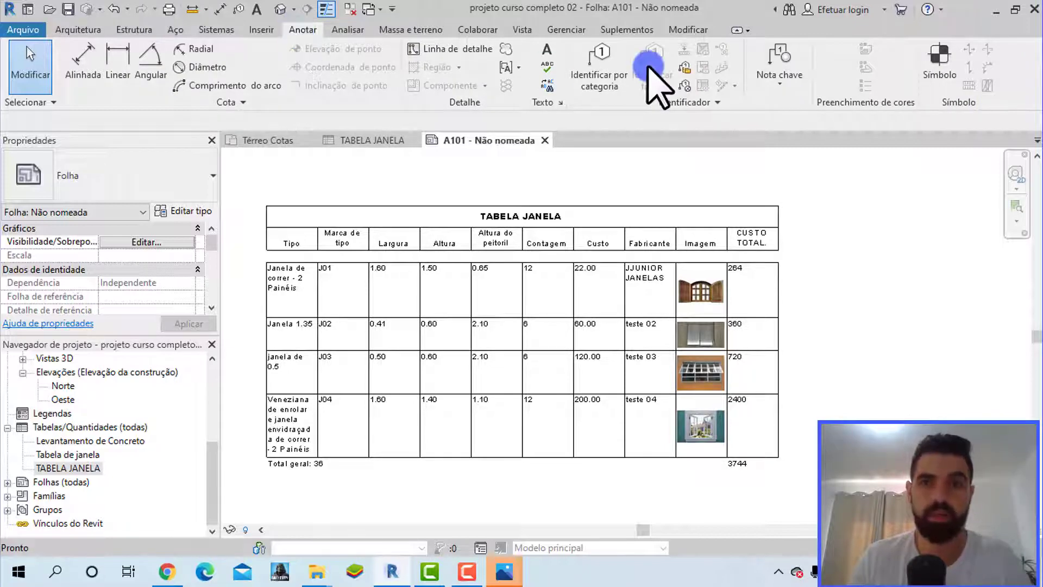
left_click(273, 296)
key("Escape")
scroll(93, 478, "up", 3)
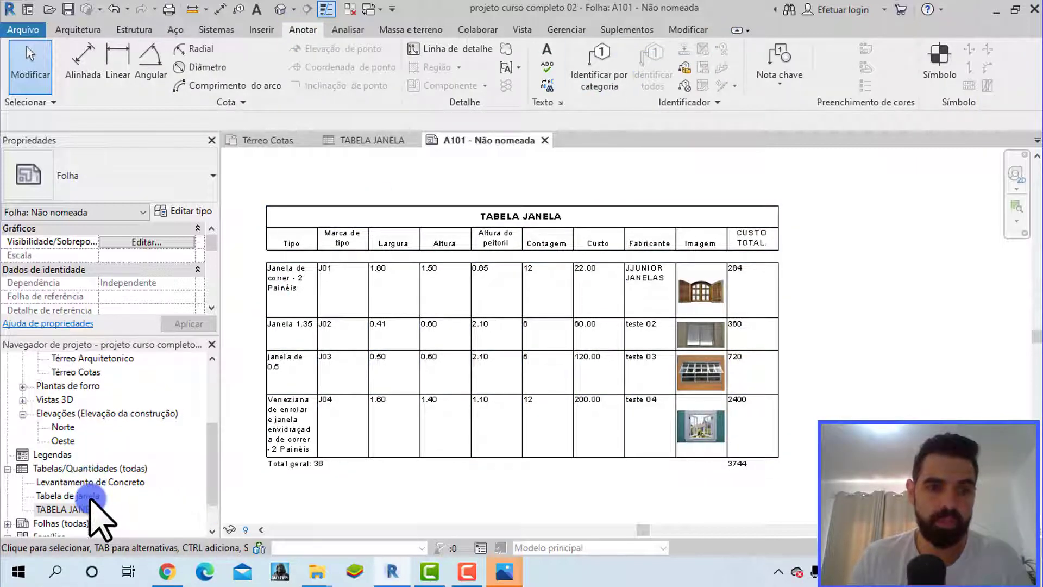
left_click(85, 496)
double_click(87, 497)
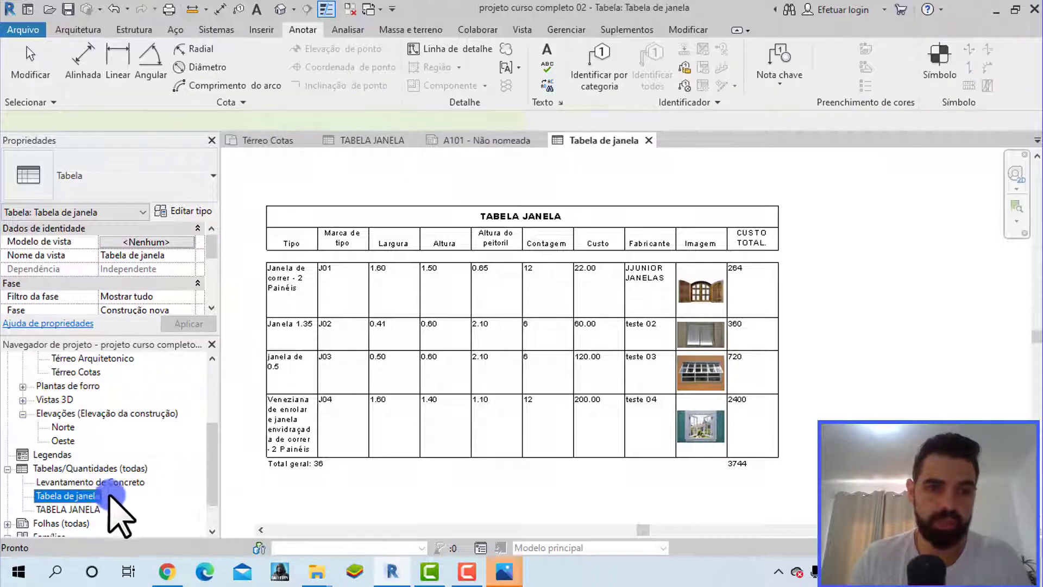
double_click(86, 509)
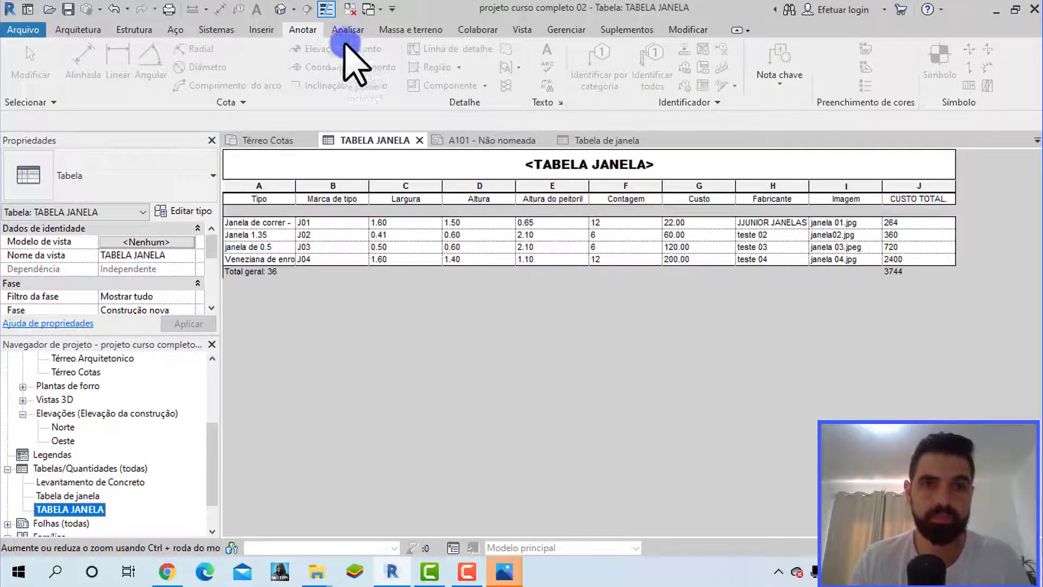
- Create a new building component schedule for the Portas category, keeping the Construção nova phase
left_click(522, 31)
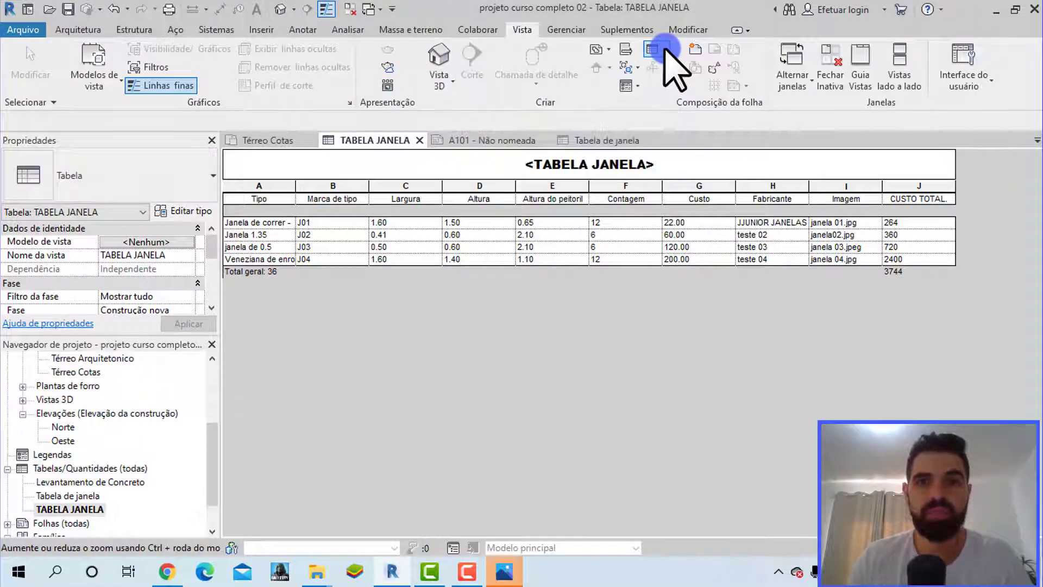
left_click(662, 50)
left_click(621, 73)
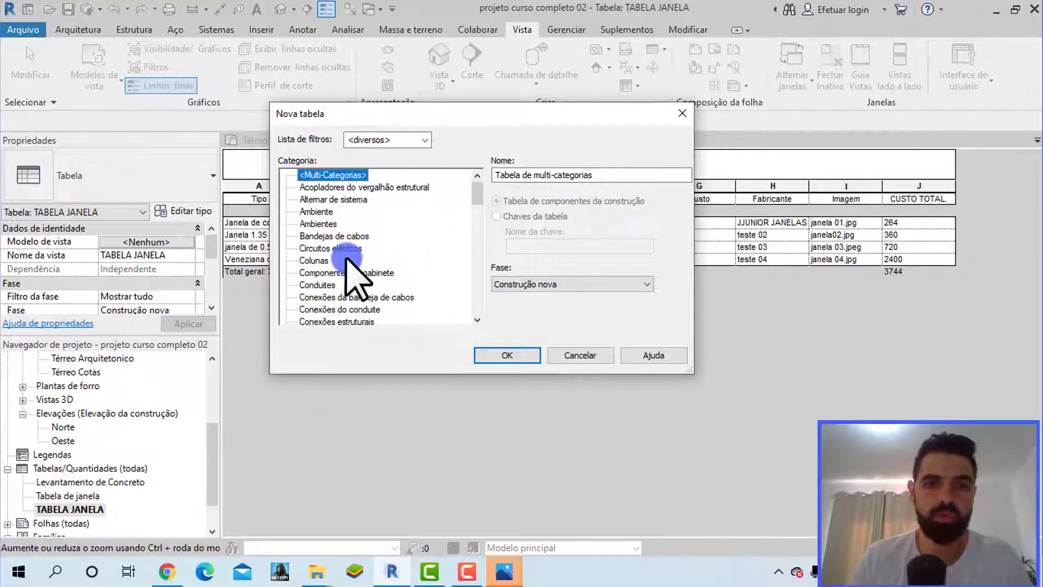
left_click(315, 261)
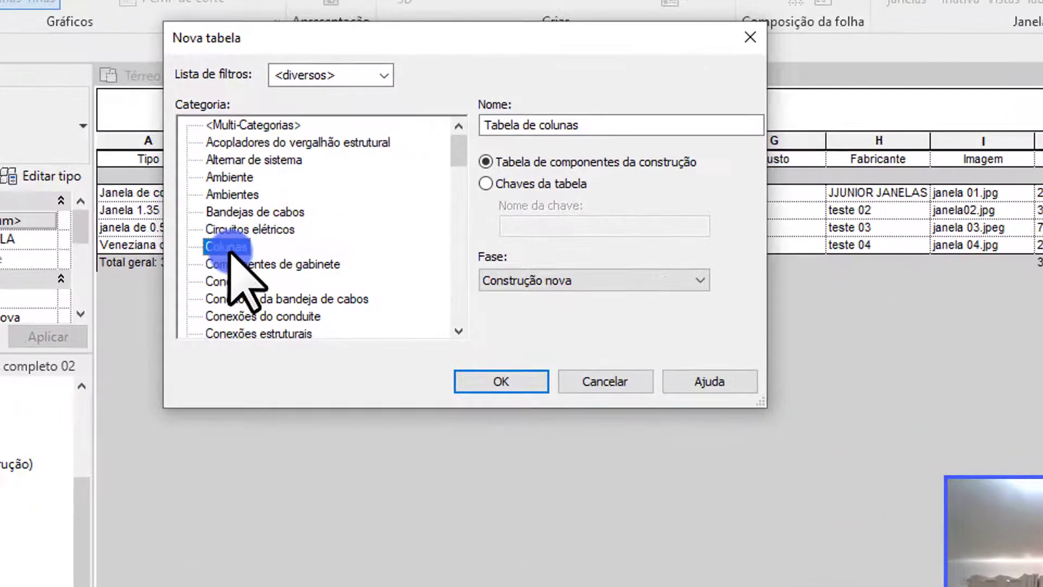
key("p")
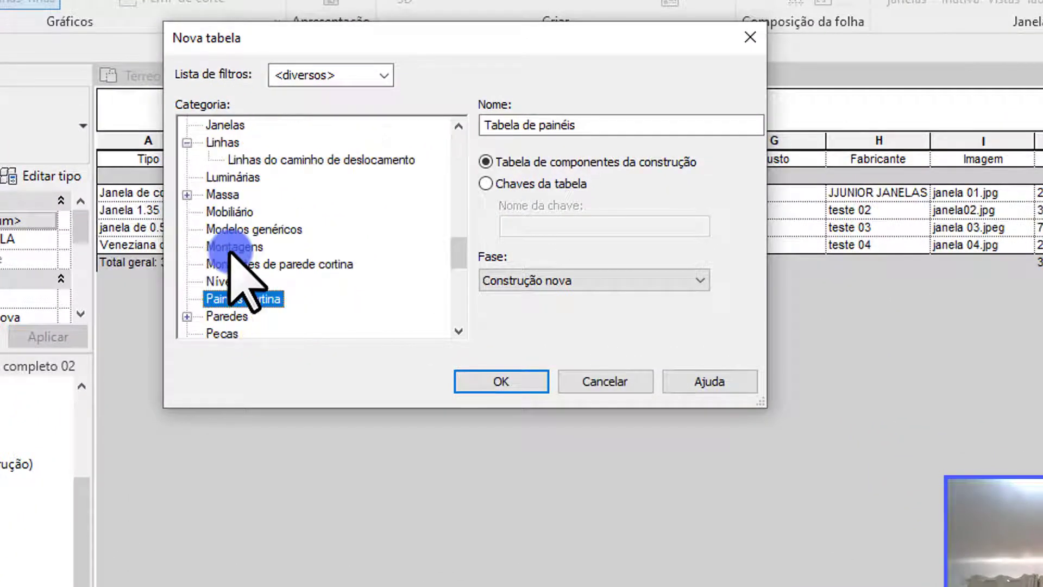
key("Down")
key("Down")
key("Down")
key("Down")
key("Down")
key("Down")
key("Down")
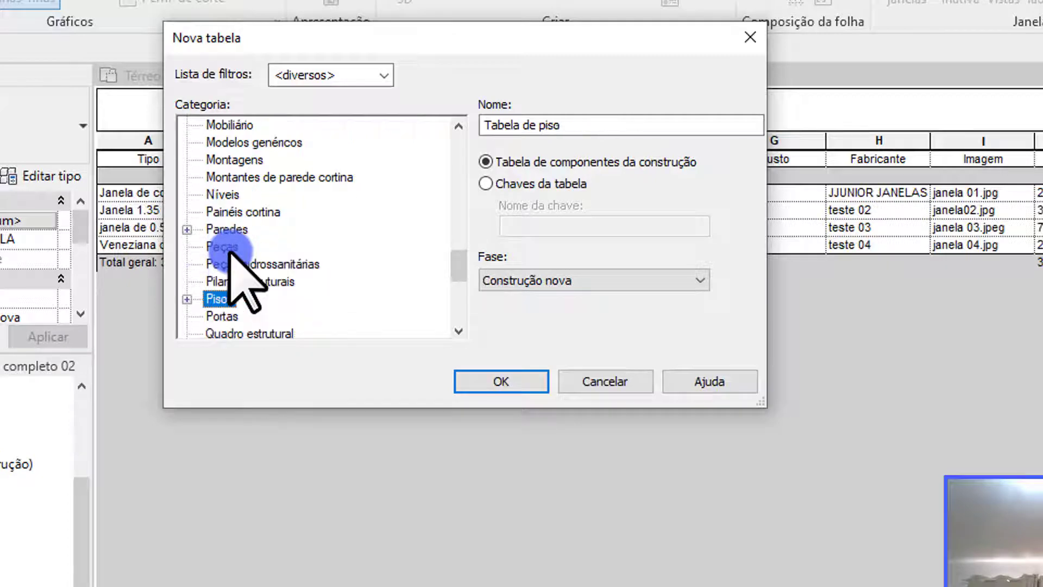
left_click(220, 281)
left_click(497, 380)
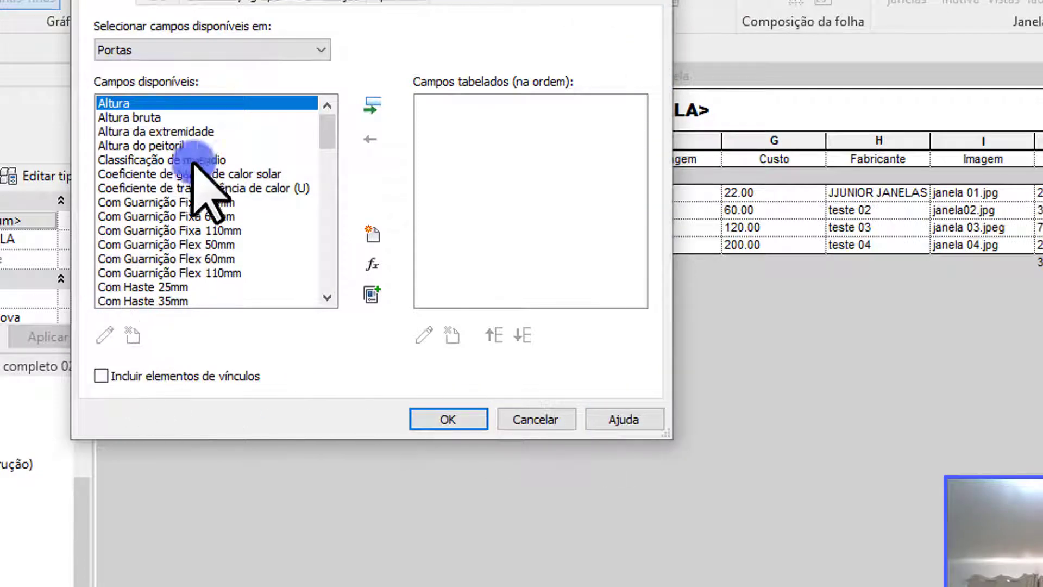
- Look through the available Portas fields for the new schedule, from Altura bruta to Com Guarnição Fixa 60mm
left_click(117, 119)
left_click(135, 159)
left_click(191, 216)
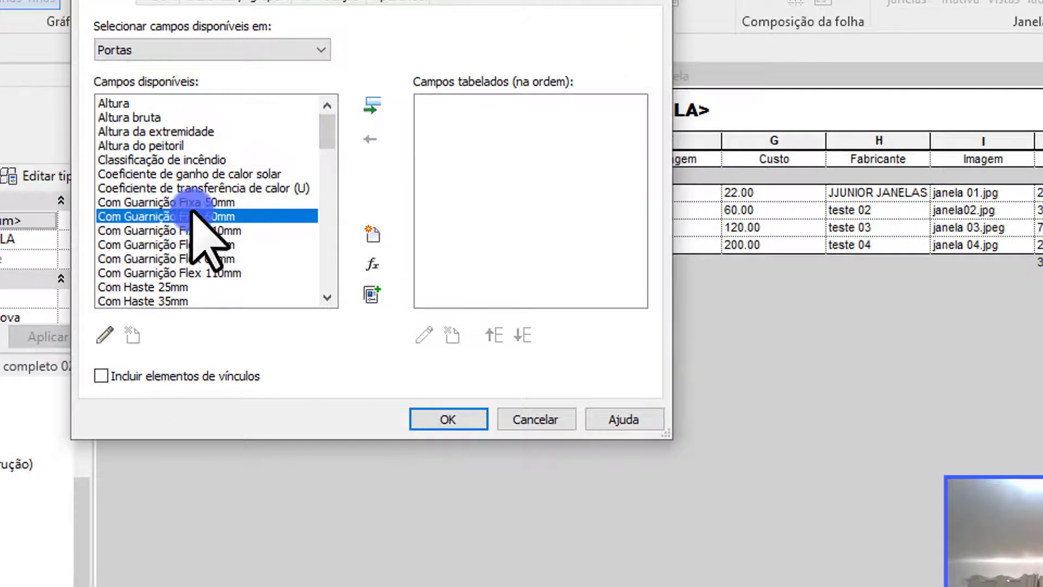